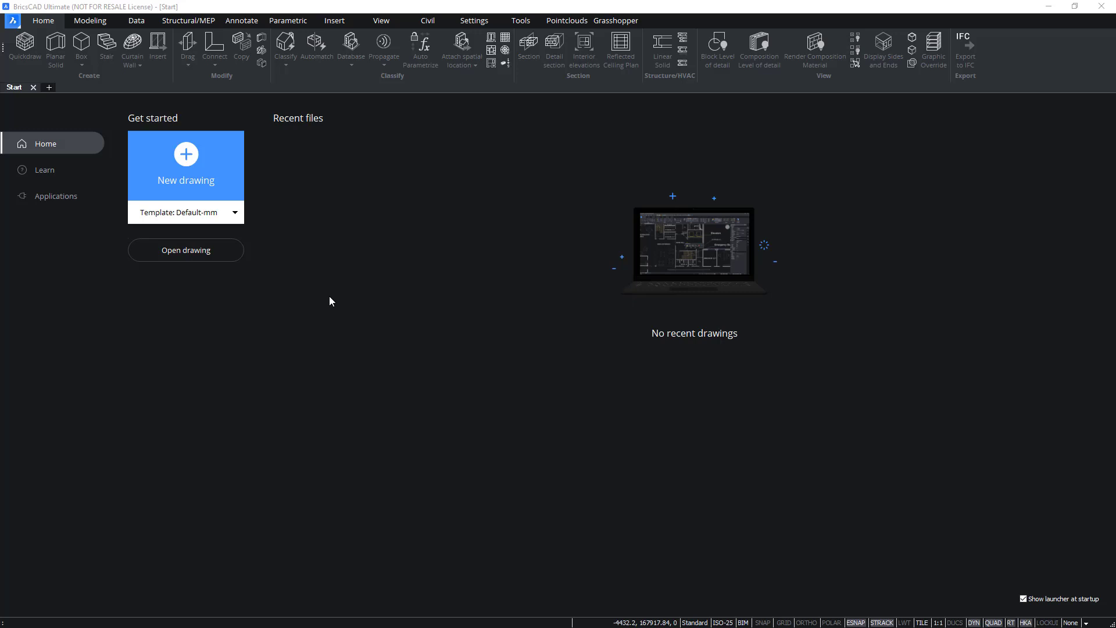
Open the drawing 08_Master.dwg from the 08. Basic documentation sets folder
click(198, 250)
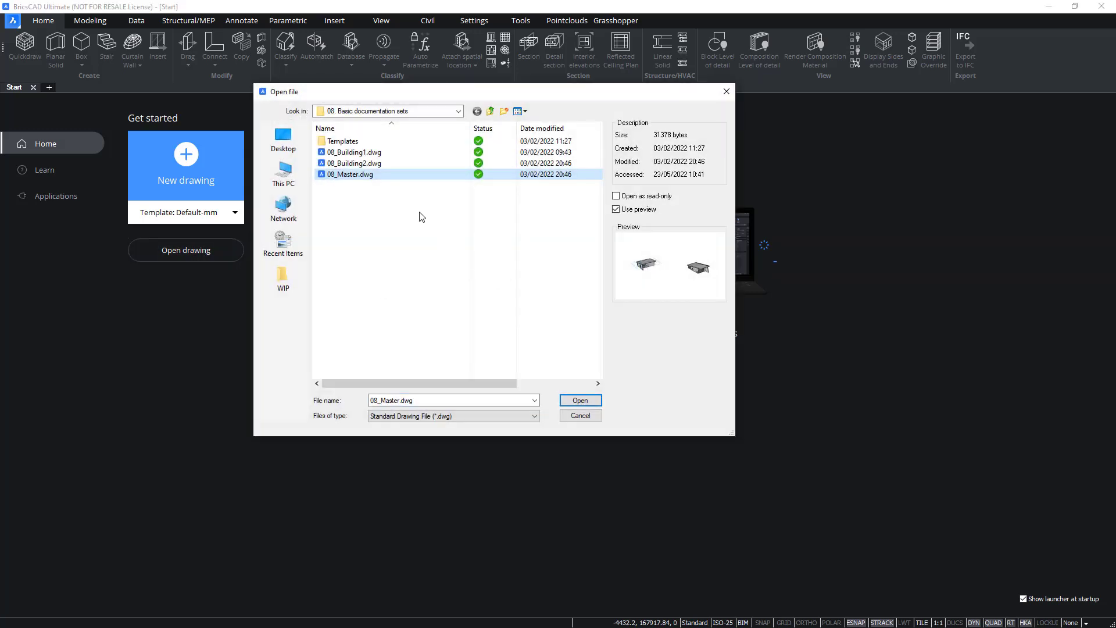
click(573, 400)
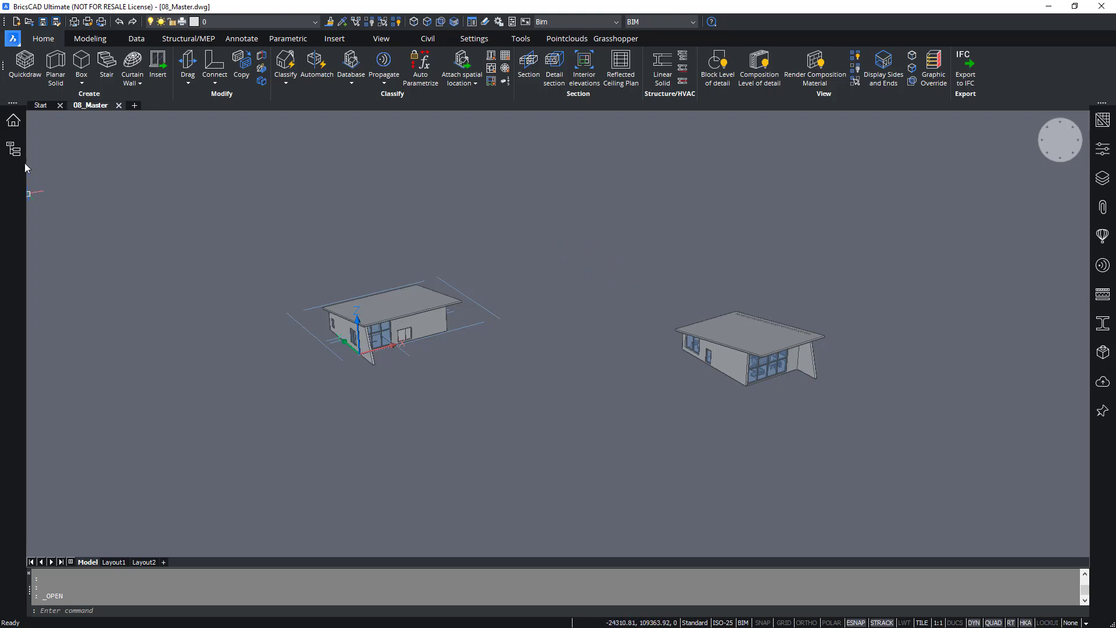
Show the BIM Project Browser, check the list of available panels, and widen the browser to make its project fields readable
click(19, 127)
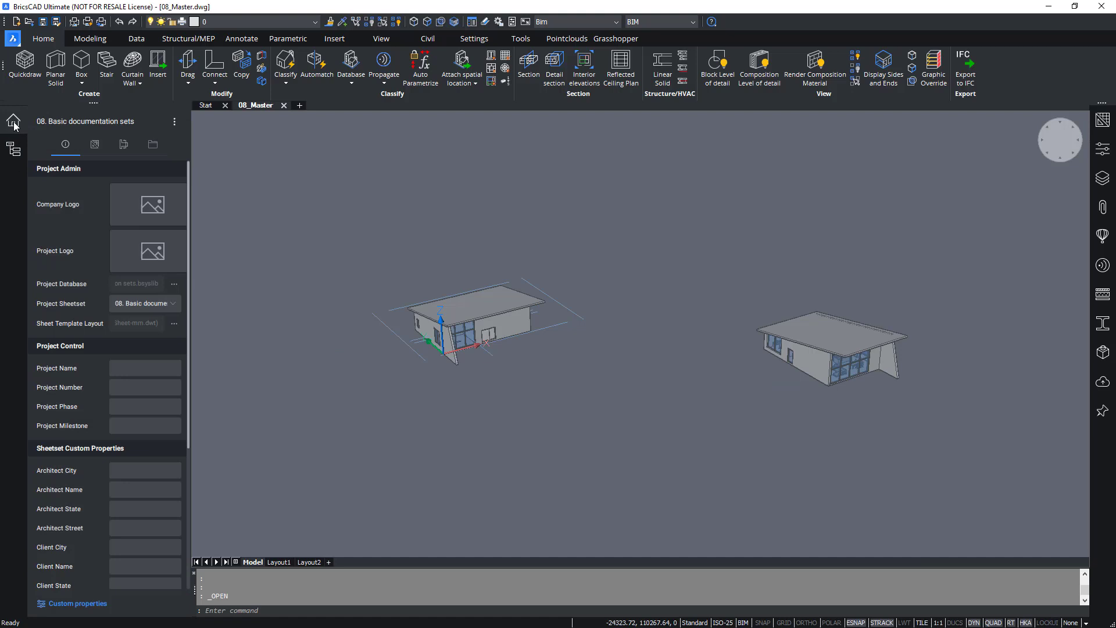
right_click(20, 215)
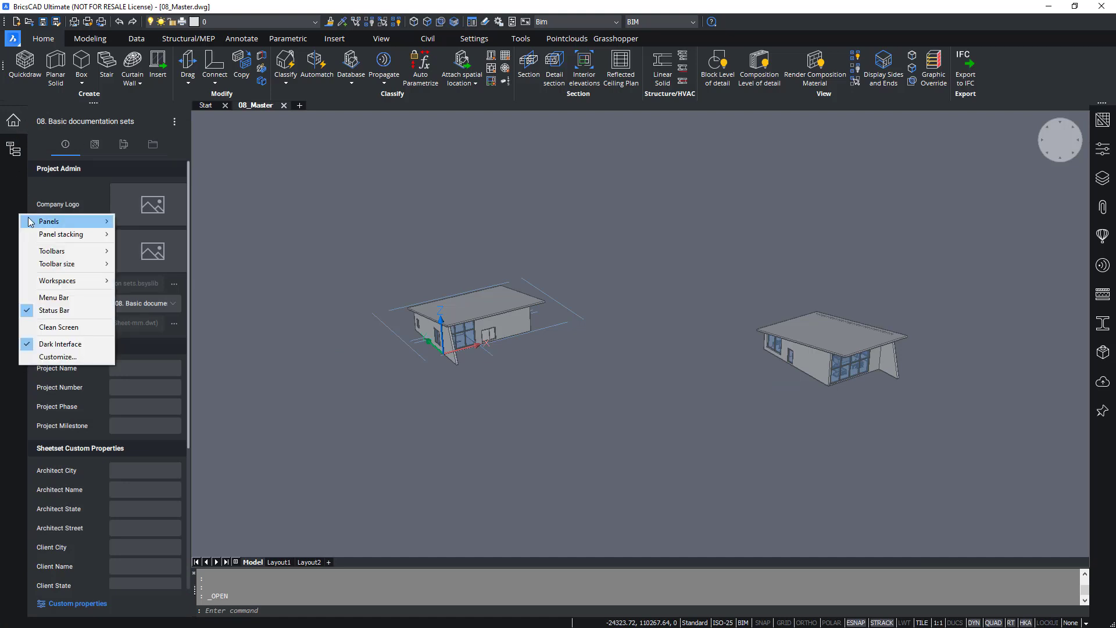
mouse_move(30, 222)
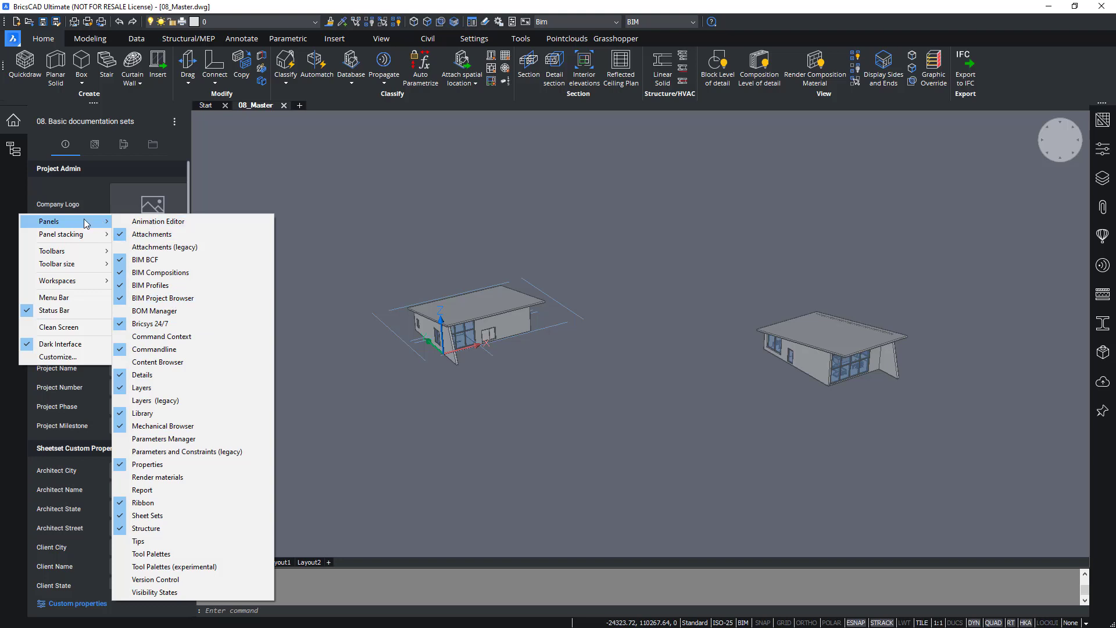
click(10, 196)
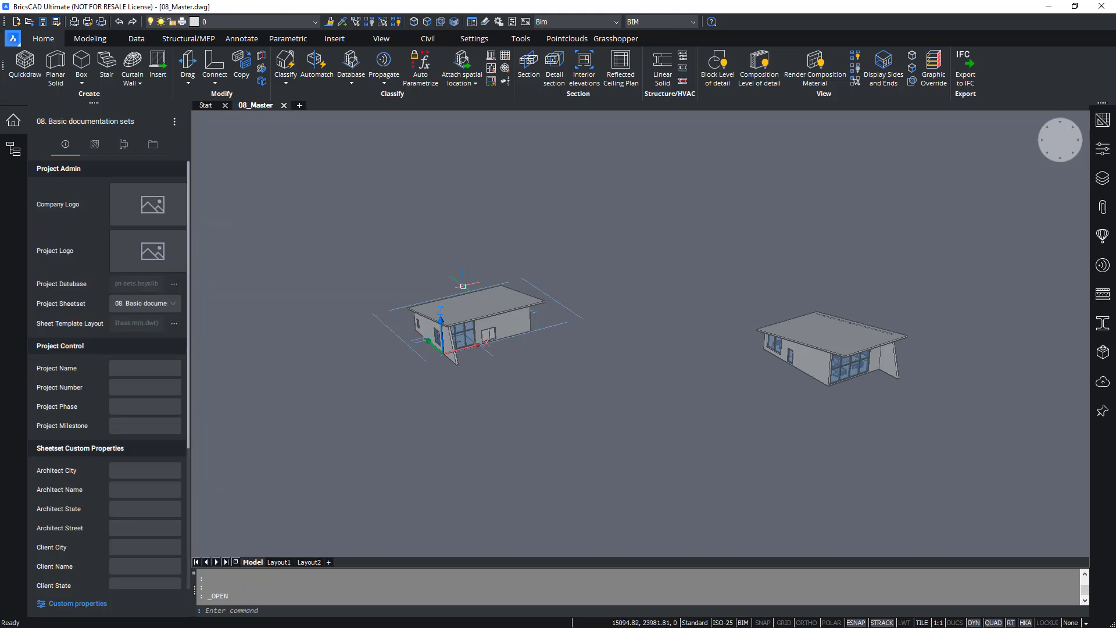
drag(191, 249, 218, 250)
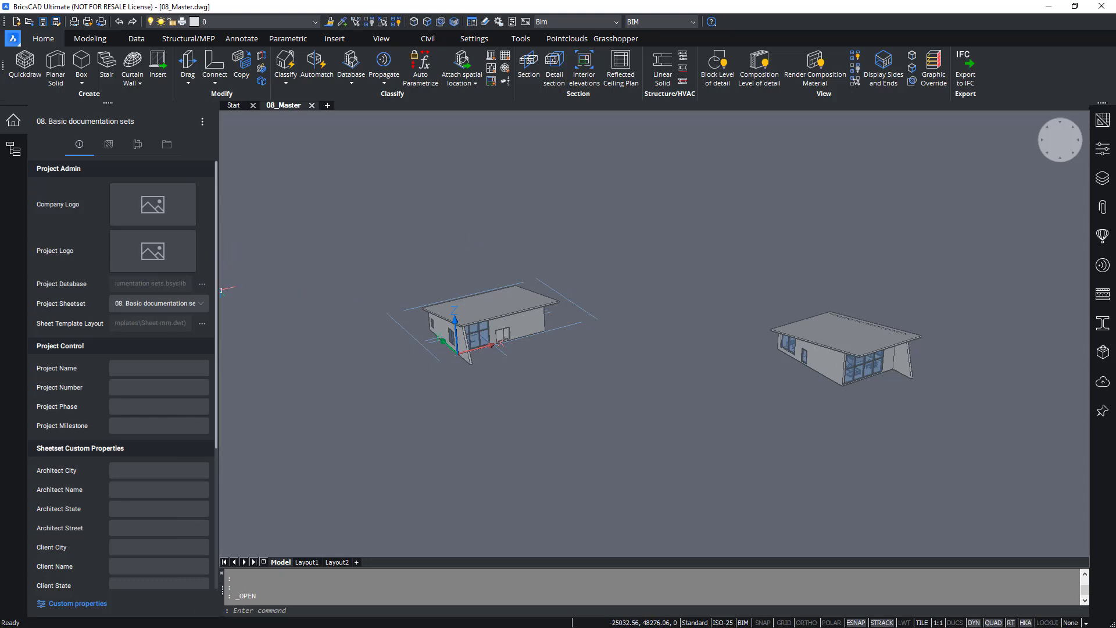
drag(234, 286, 251, 284)
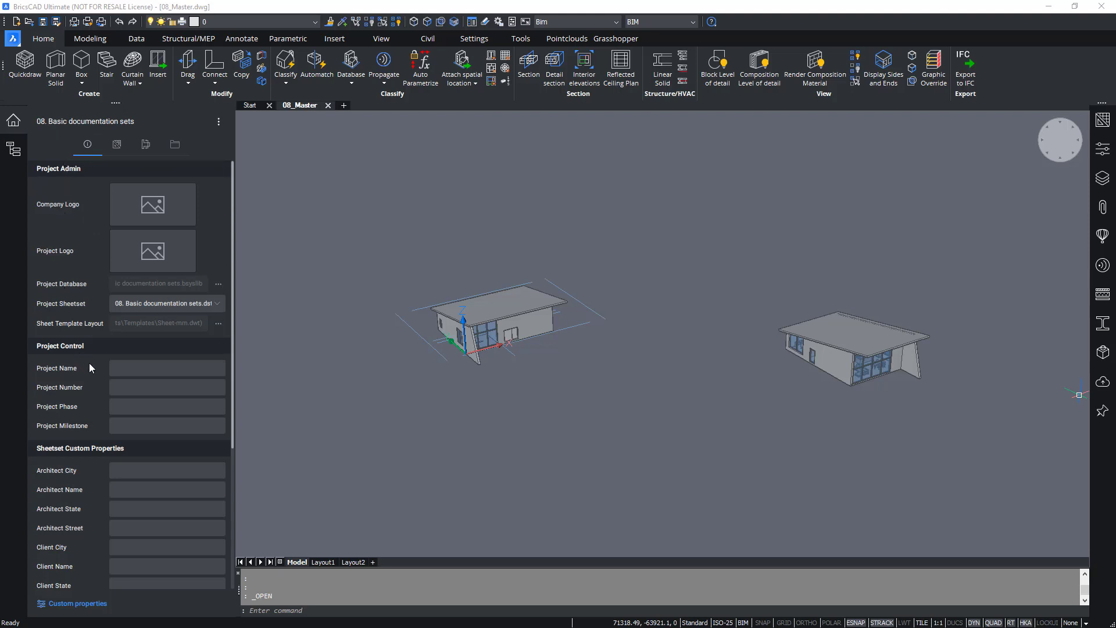
Review the project information fields and the custom properties defined for the sheet set and the sheets
scroll(93, 362, down, 5)
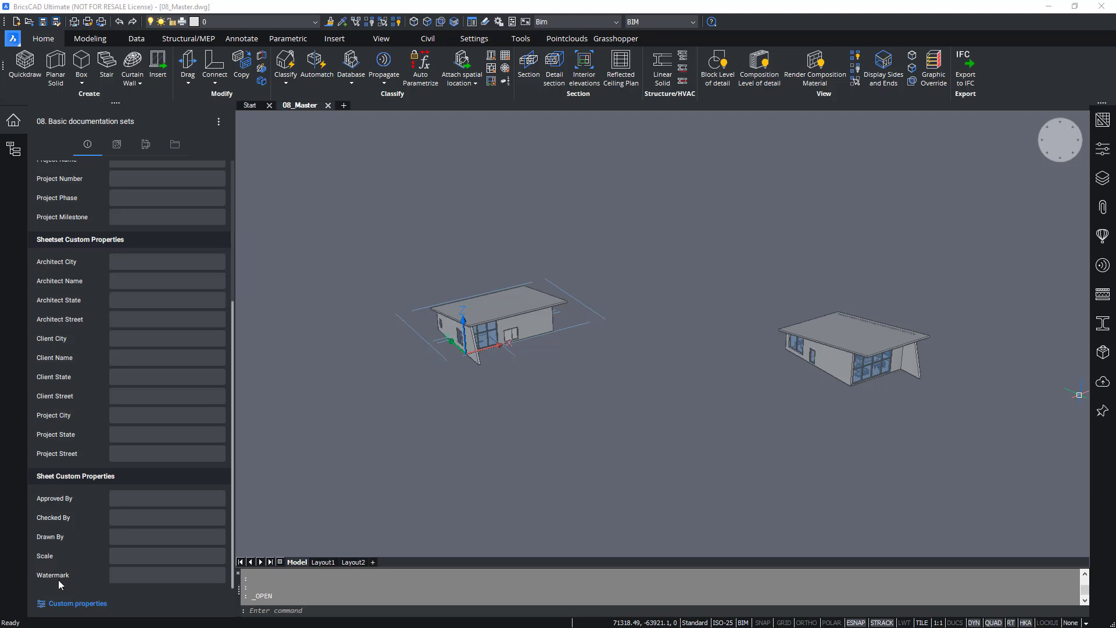
click(70, 604)
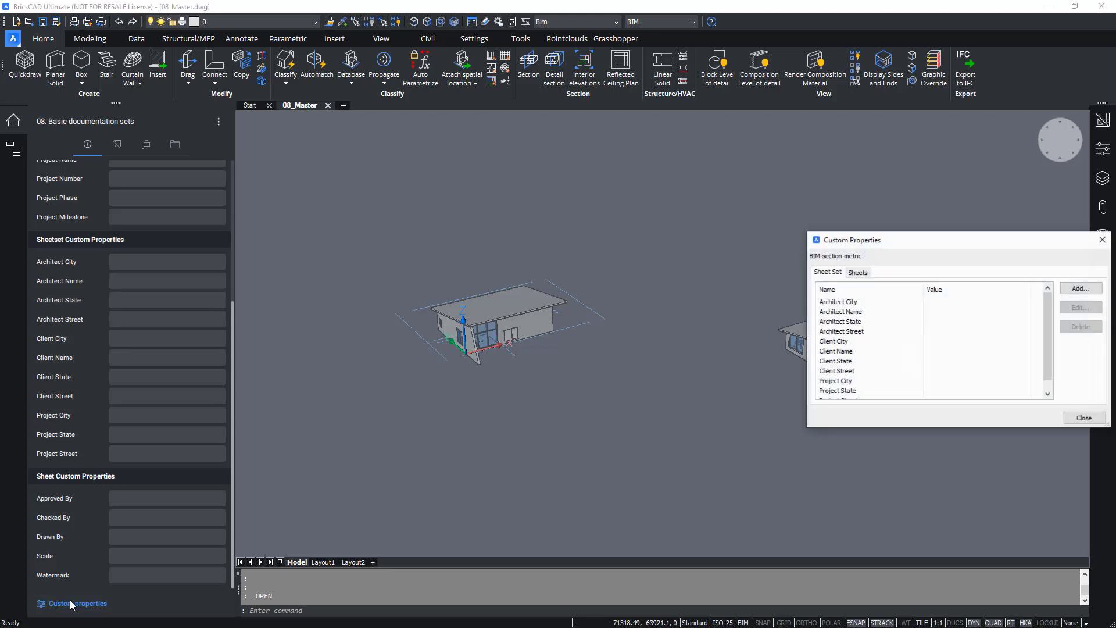
drag(872, 246, 492, 226)
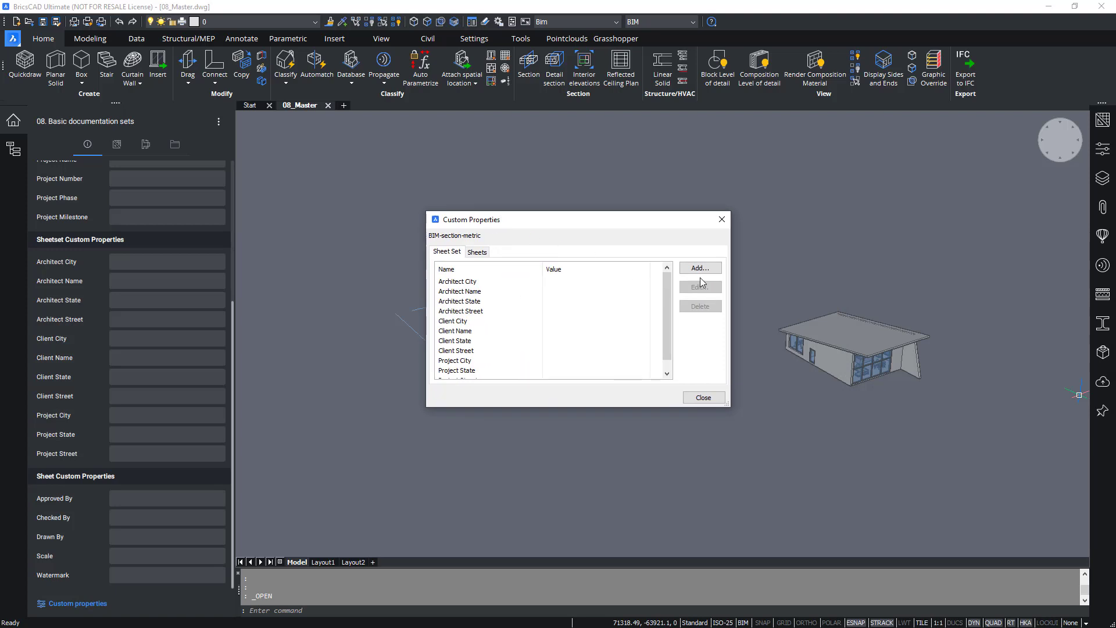
click(477, 254)
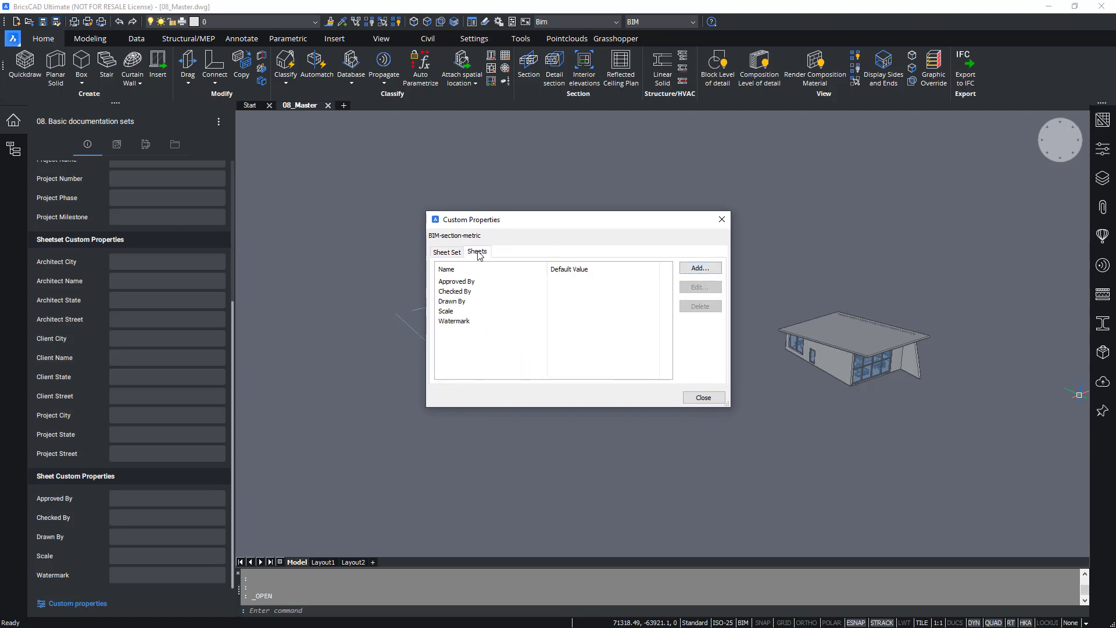
click(447, 254)
click(722, 220)
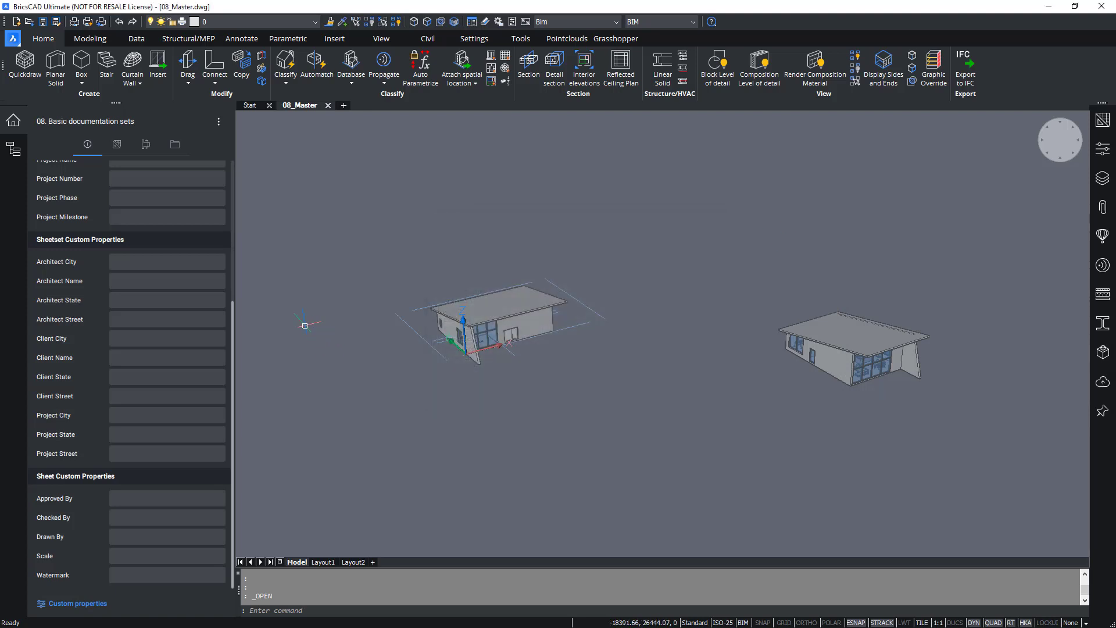
scroll(150, 249, up, 4)
Add a new sheet to the project's sheet set
click(116, 144)
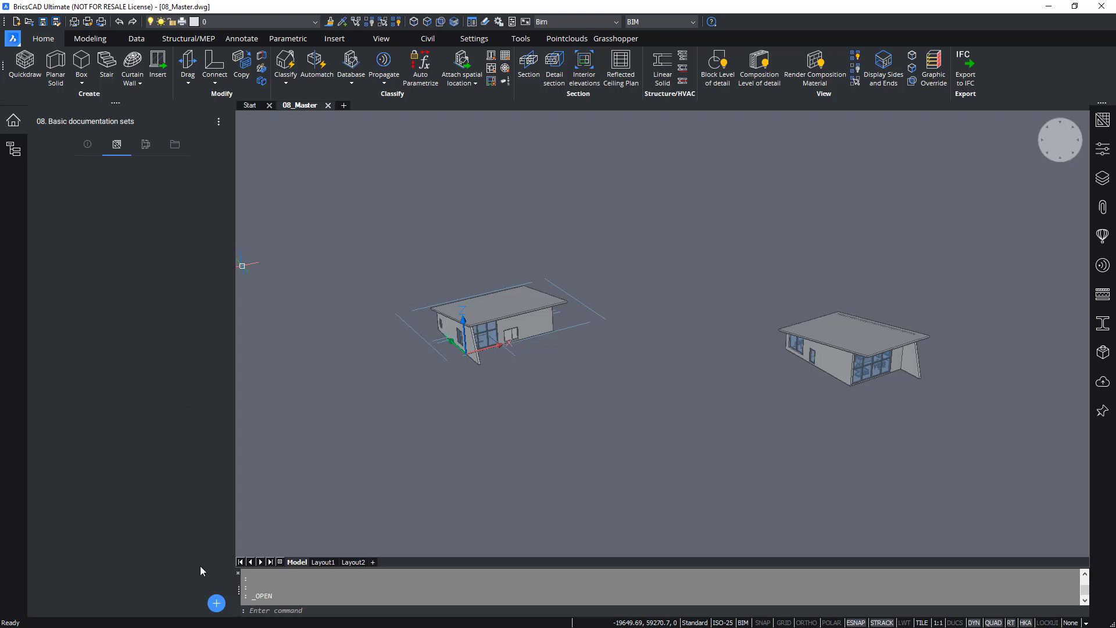
click(220, 605)
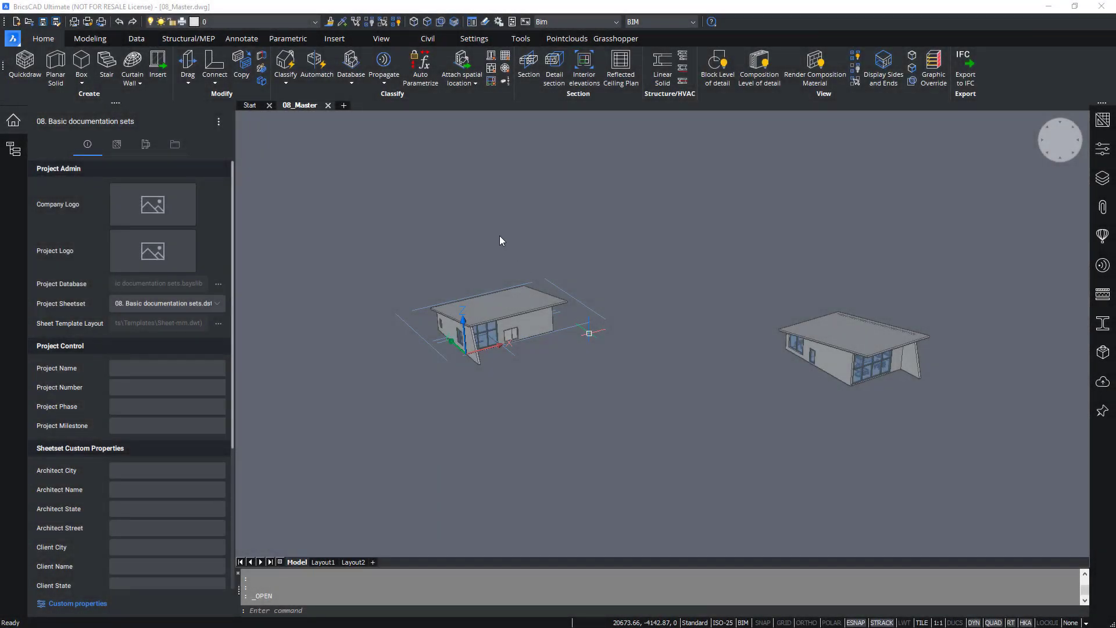
click(116, 144)
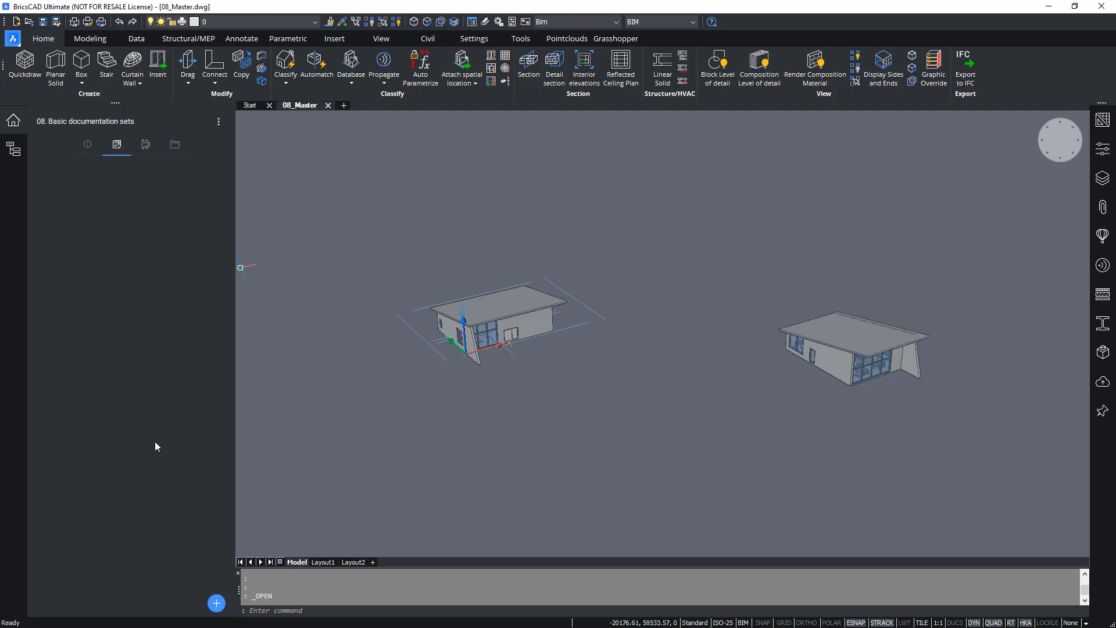
click(216, 604)
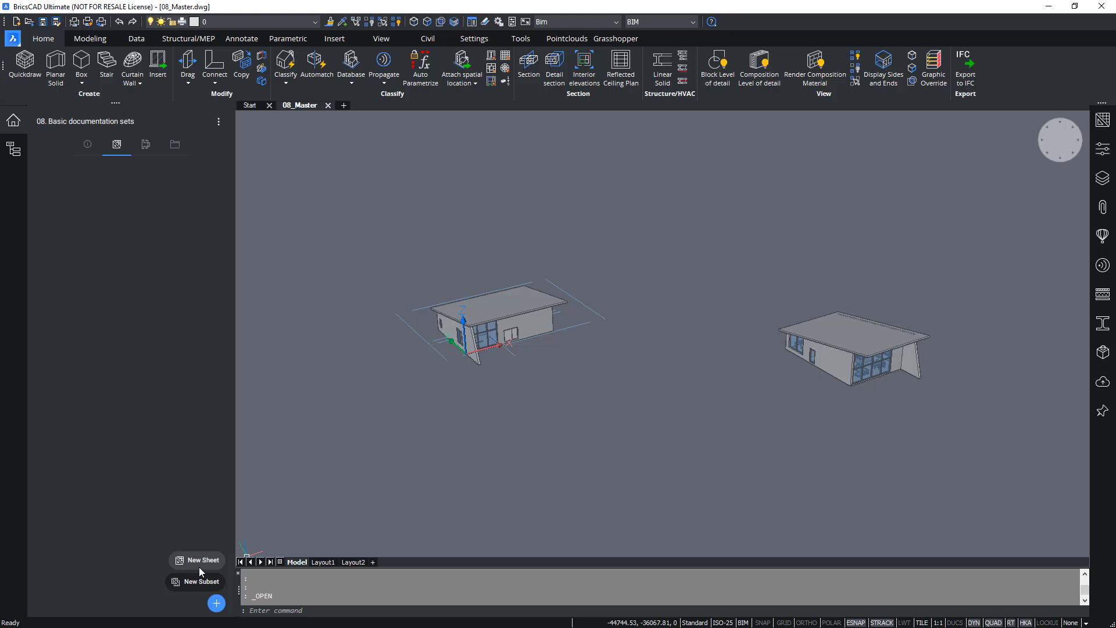
click(202, 562)
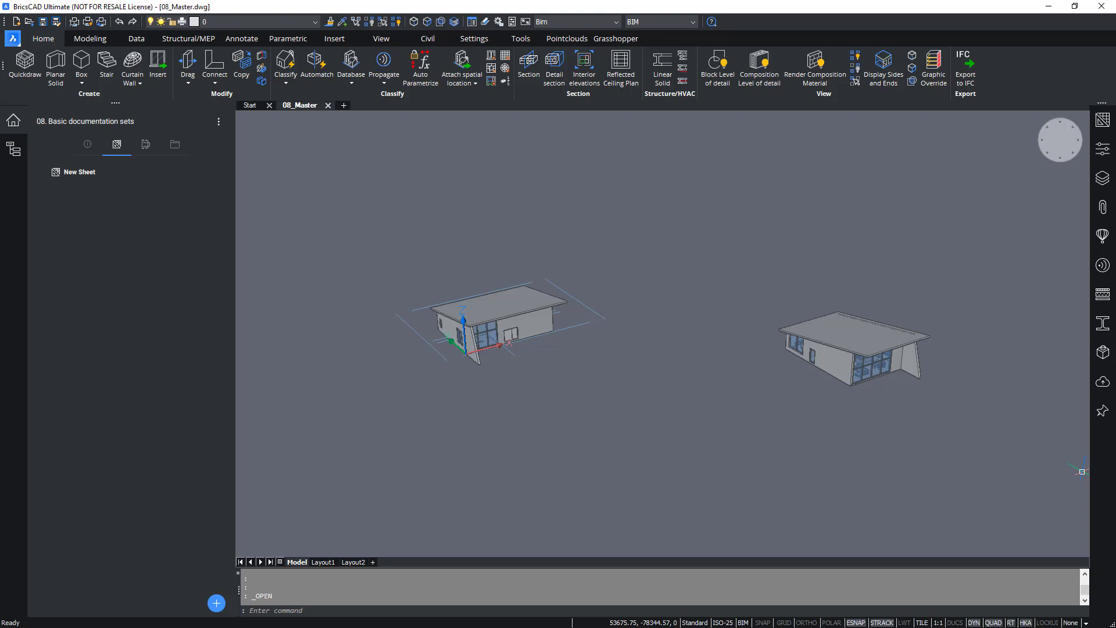
Open the New Sheet drawing and update the sheet immediately
right_click(87, 173)
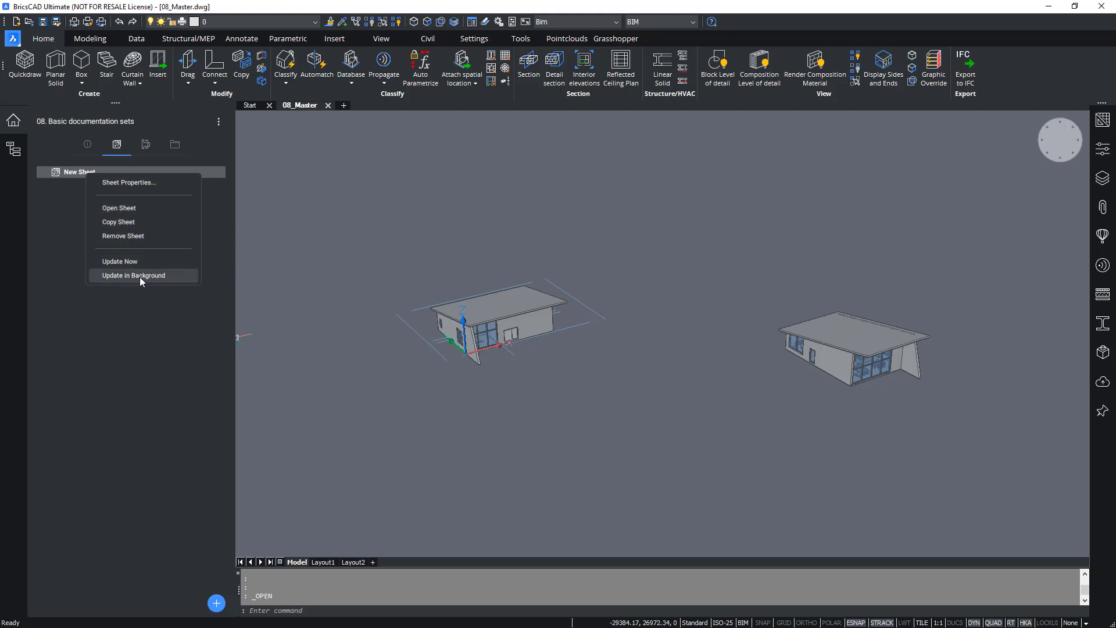
key(Escape)
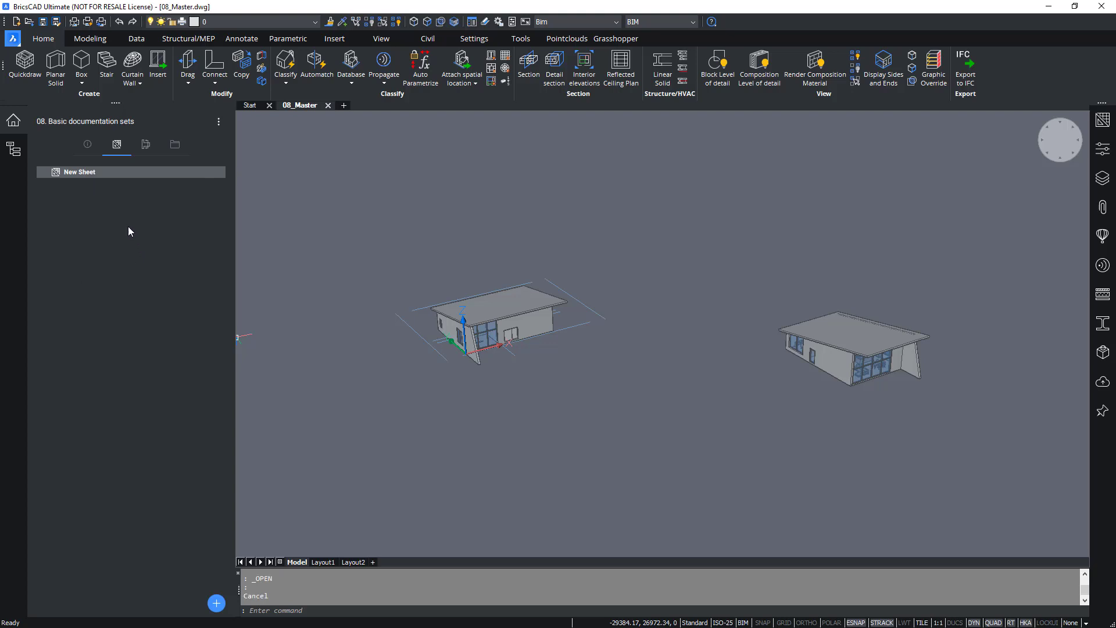
double_click(77, 173)
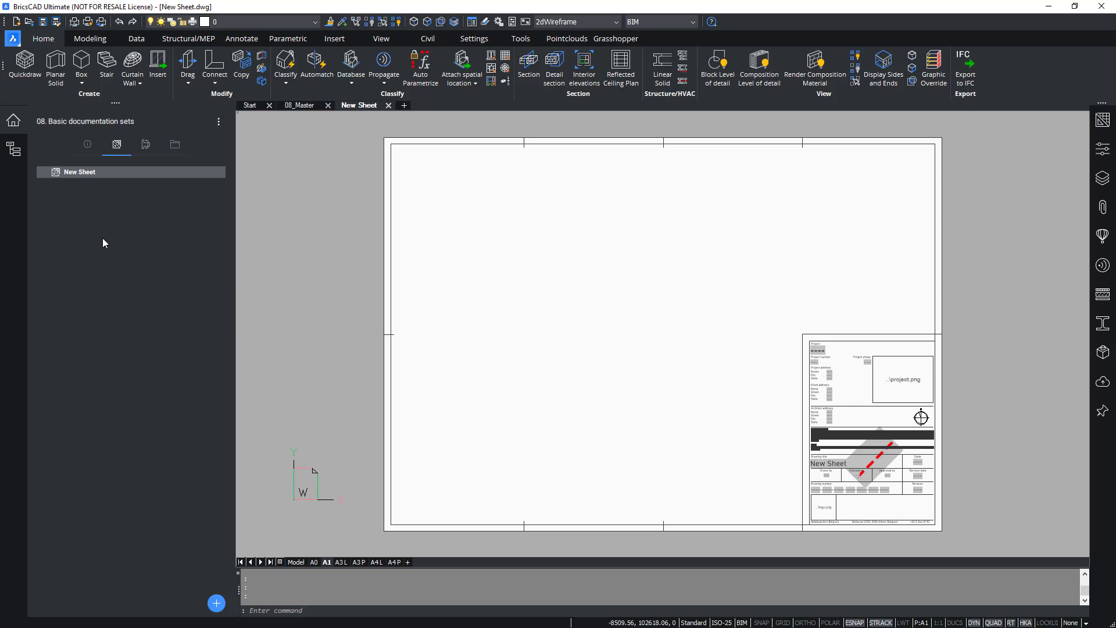
right_click(105, 172)
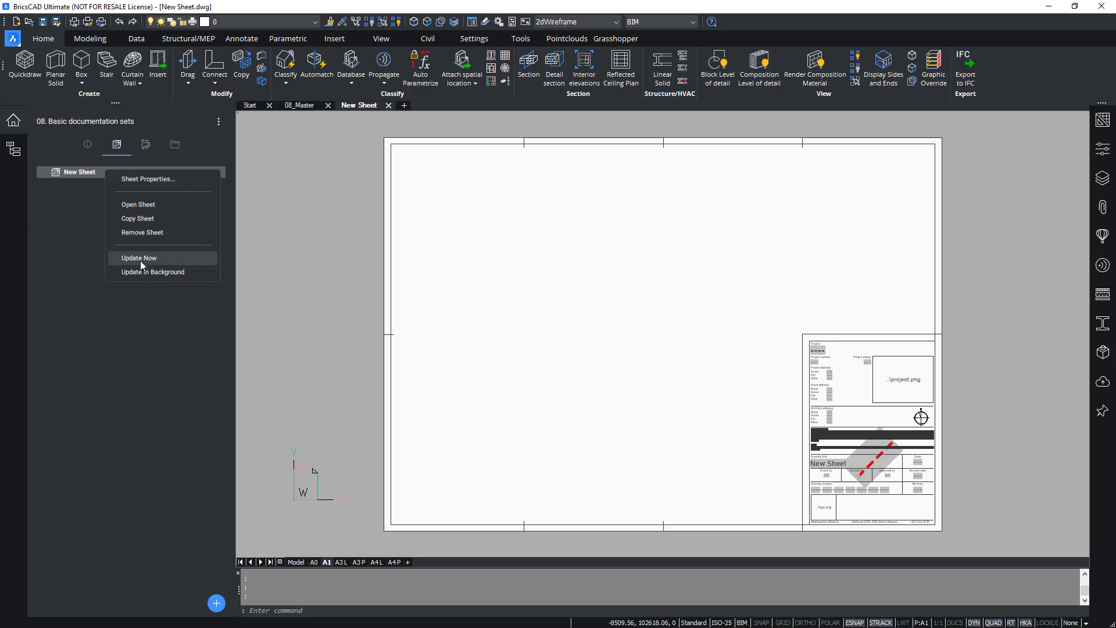
click(140, 257)
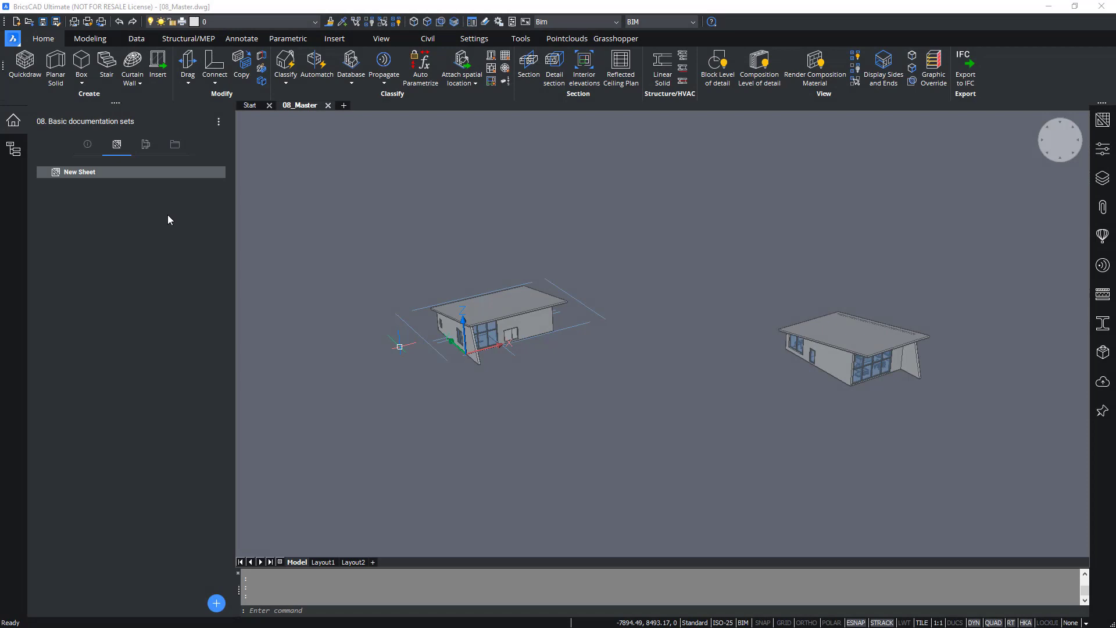
Examine the project's sections and views and the actions offered for Plan - Building 1 - Ground Floor
click(145, 144)
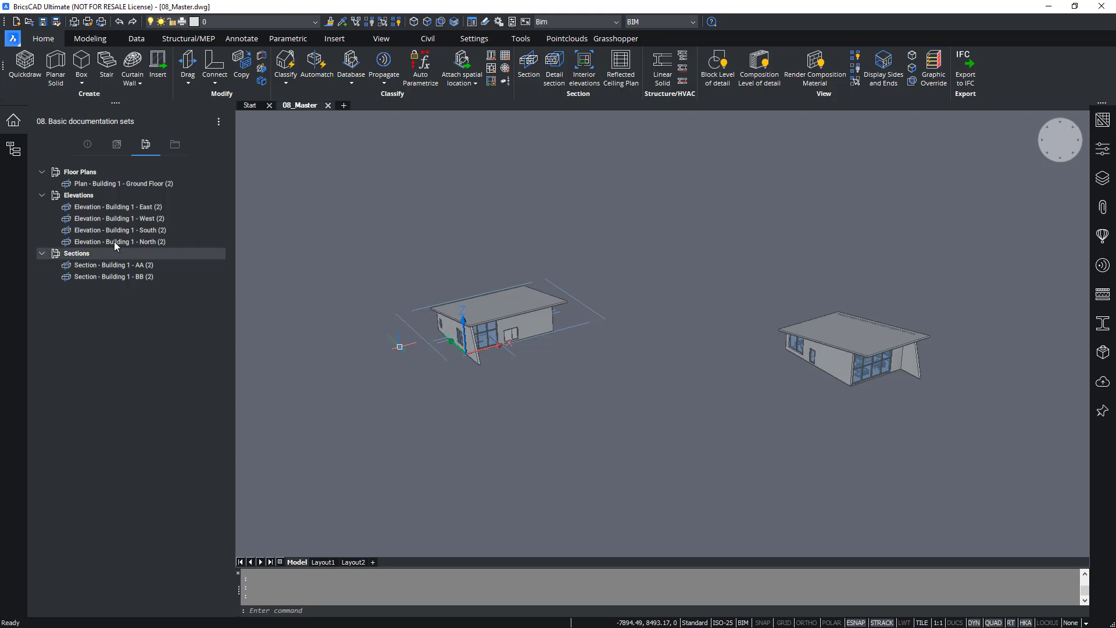
right_click(121, 184)
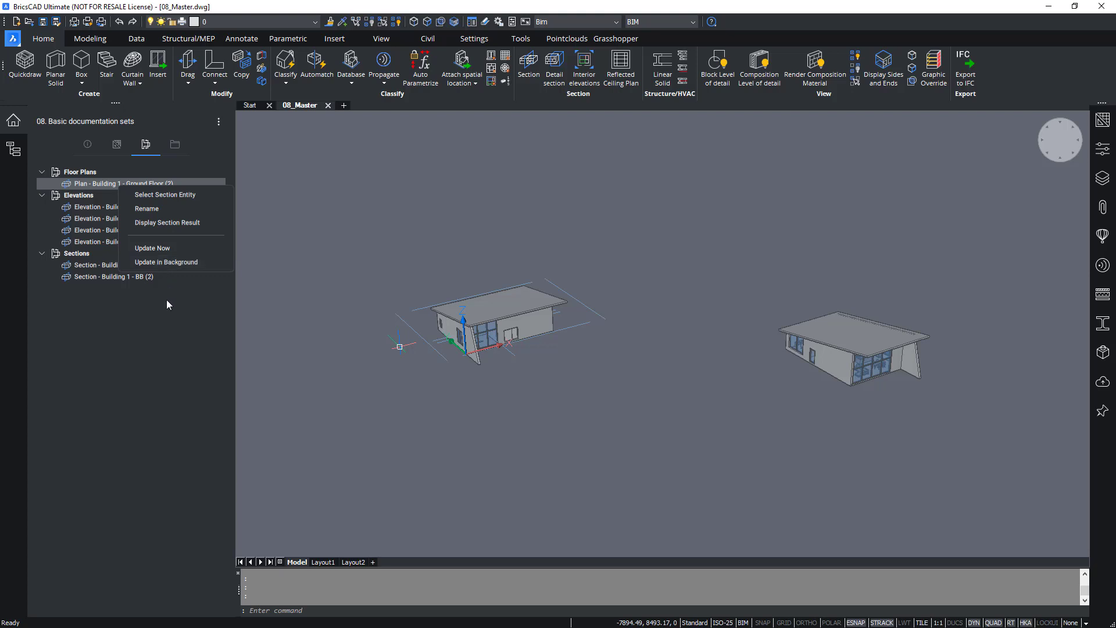
click(165, 262)
Open New Sheet and review the actions offered for the Building 1 ground floor plan while the sheet is active
click(117, 146)
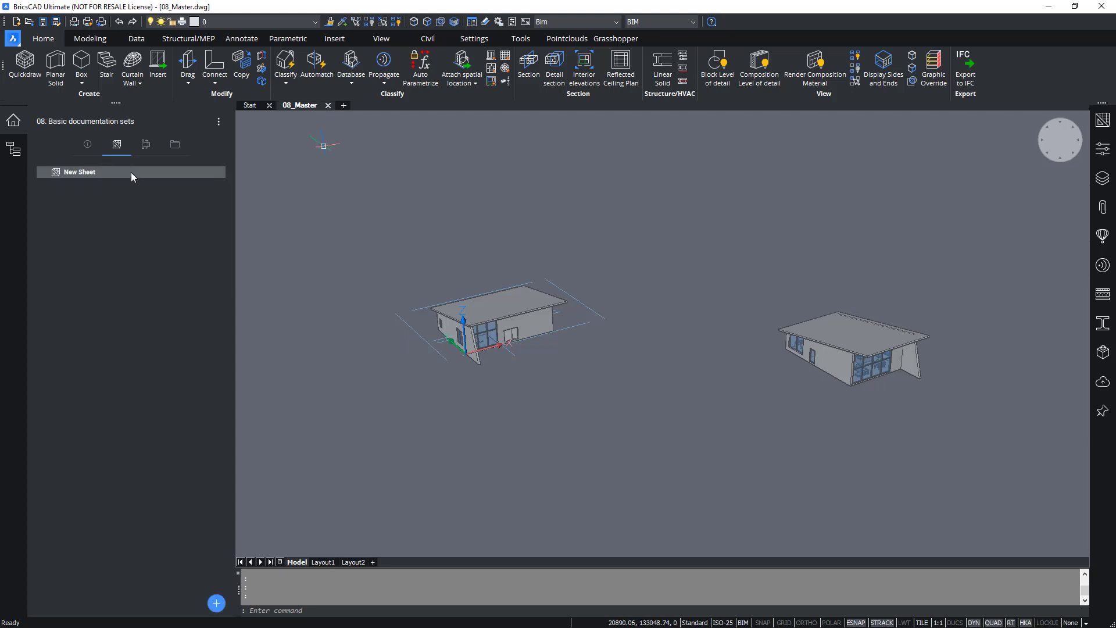
double_click(131, 171)
click(145, 144)
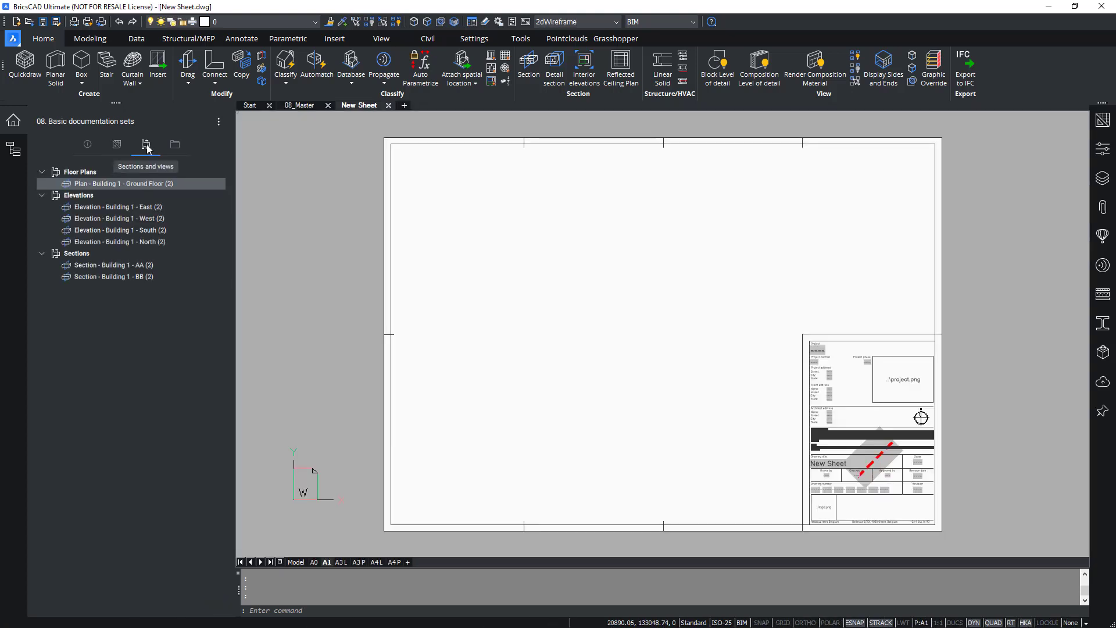
right_click(139, 183)
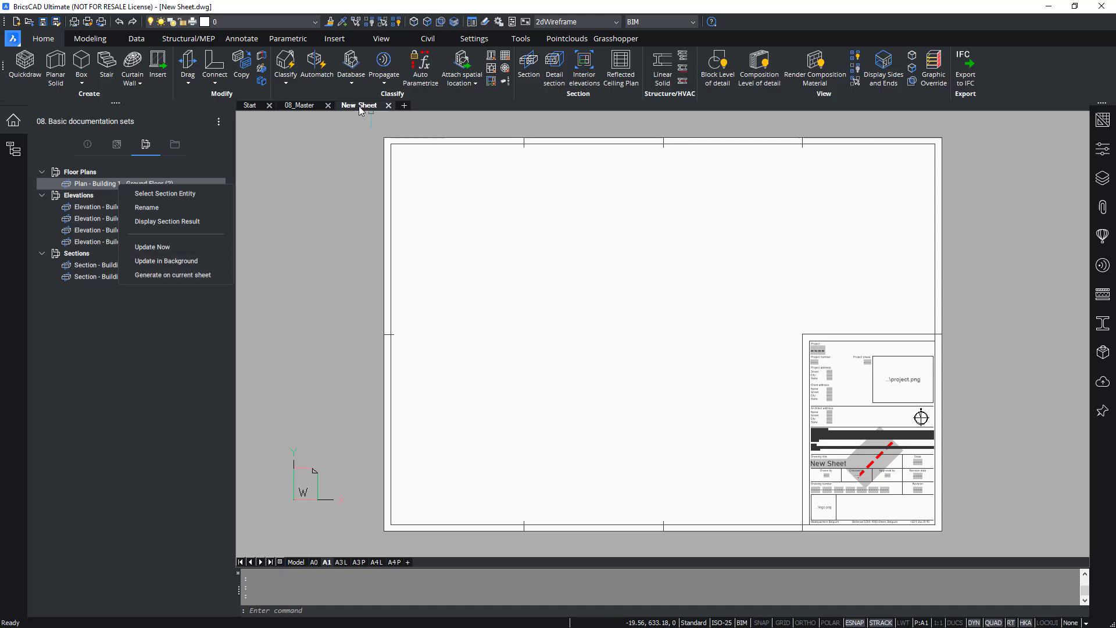
click(175, 316)
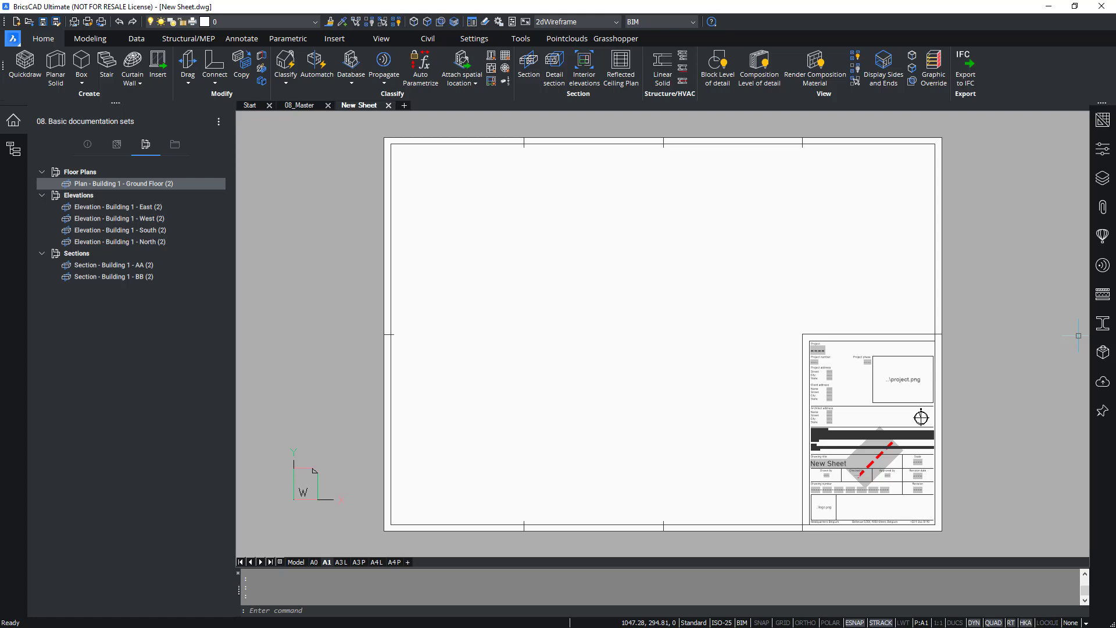
Select the section entity of Plan - Building 1 - Ground Floor in its source drawing and check its properties
right_click(146, 186)
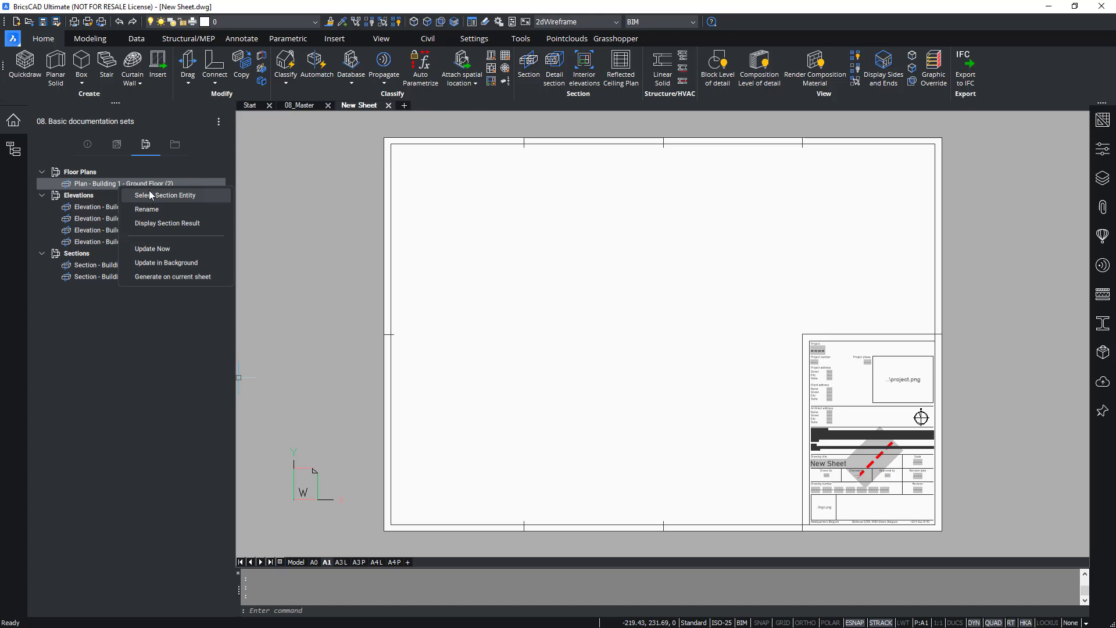
click(148, 194)
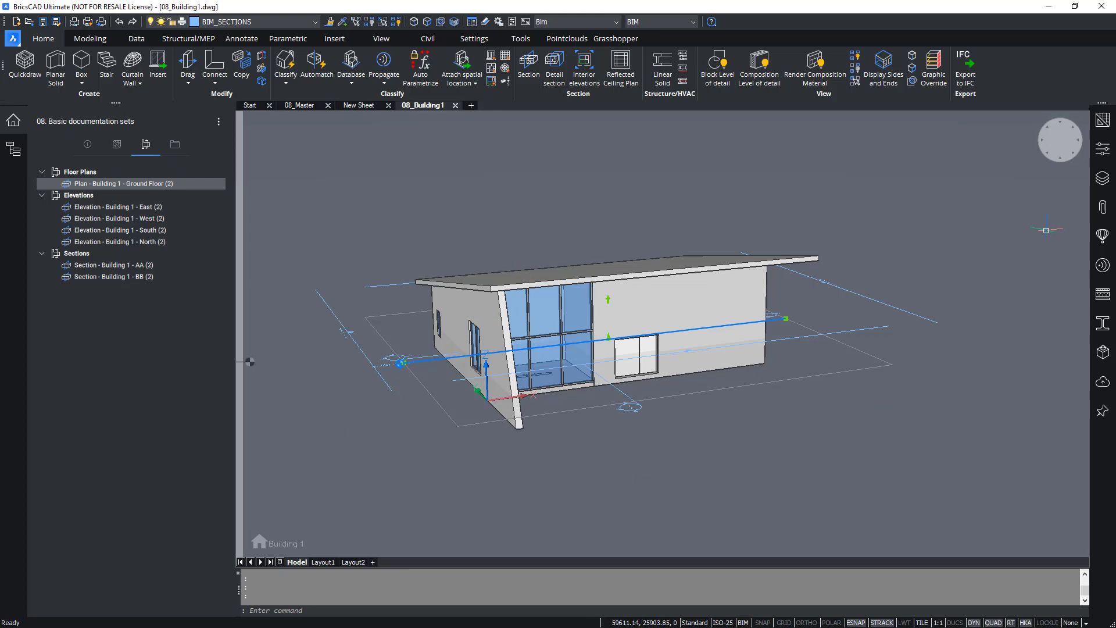
click(1103, 149)
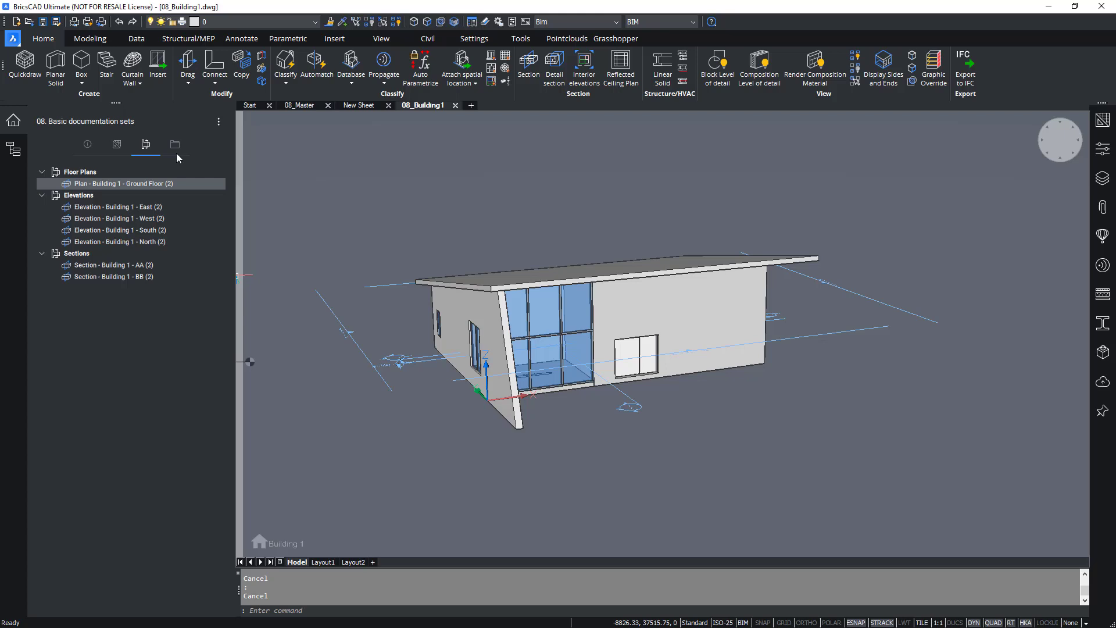
Examine the project's files and folders and the action offered for New Sheet.dwg
click(175, 145)
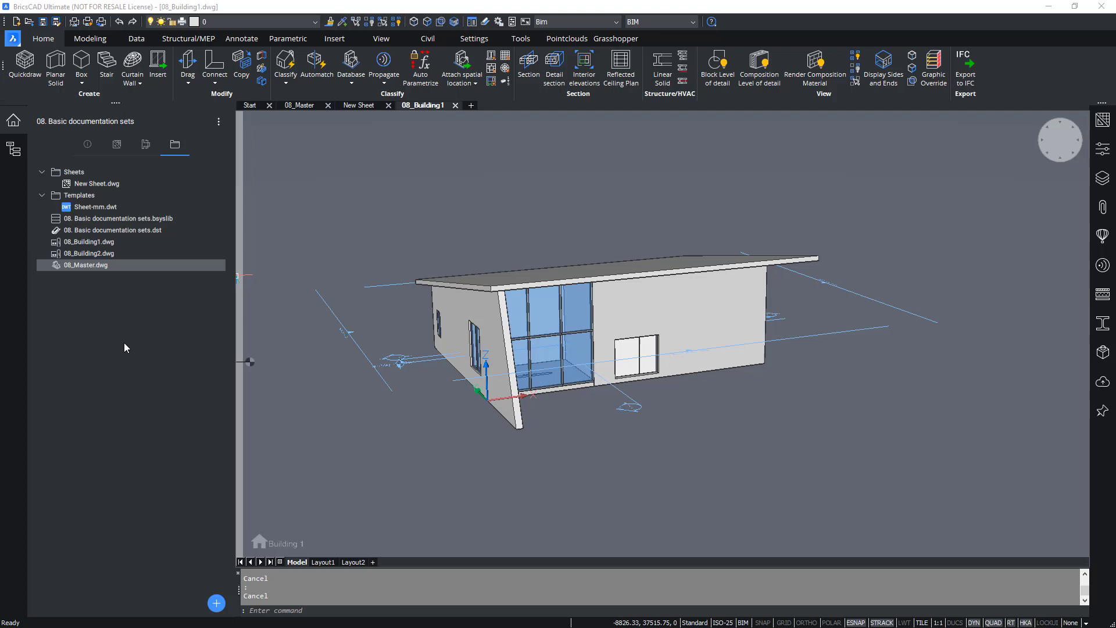
right_click(112, 188)
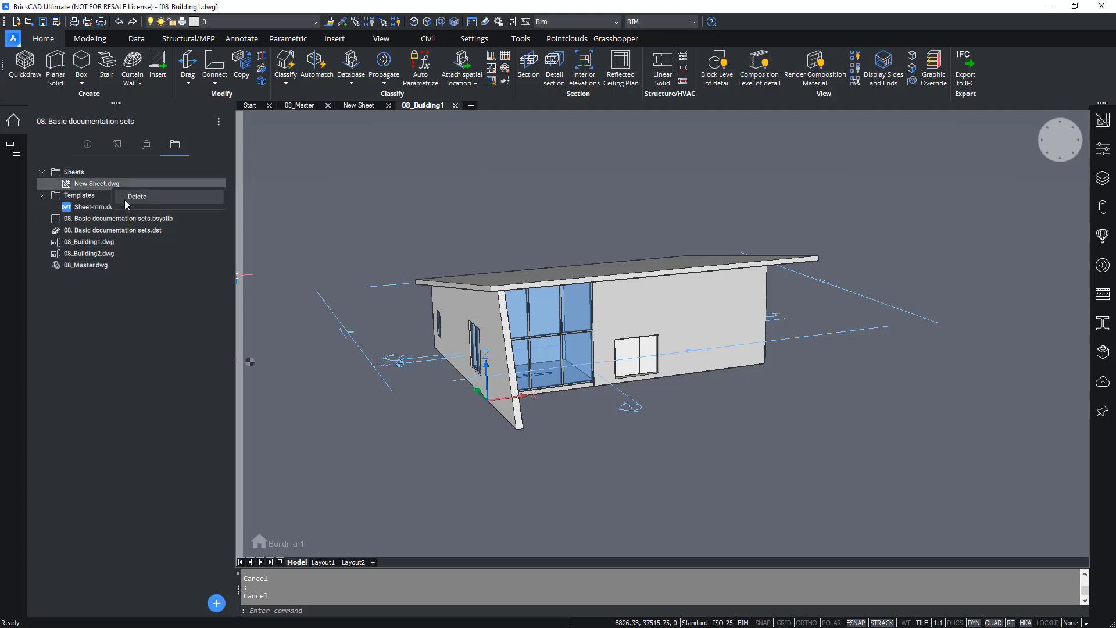
click(92, 297)
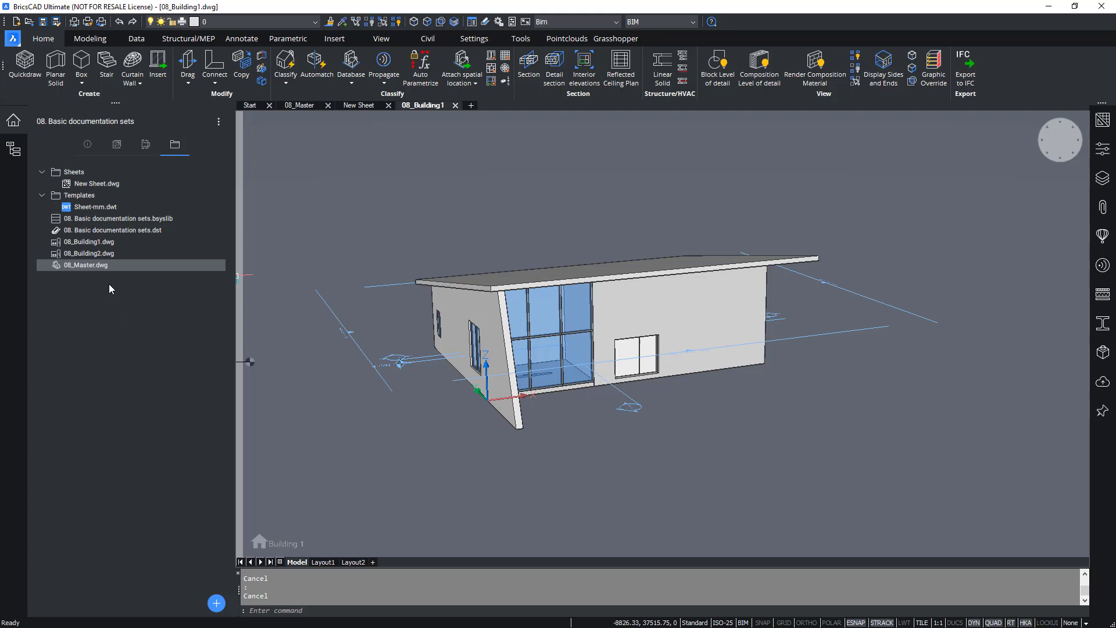
Review the actions offered for 08_Master.dwg and for adding new items to the project
right_click(117, 268)
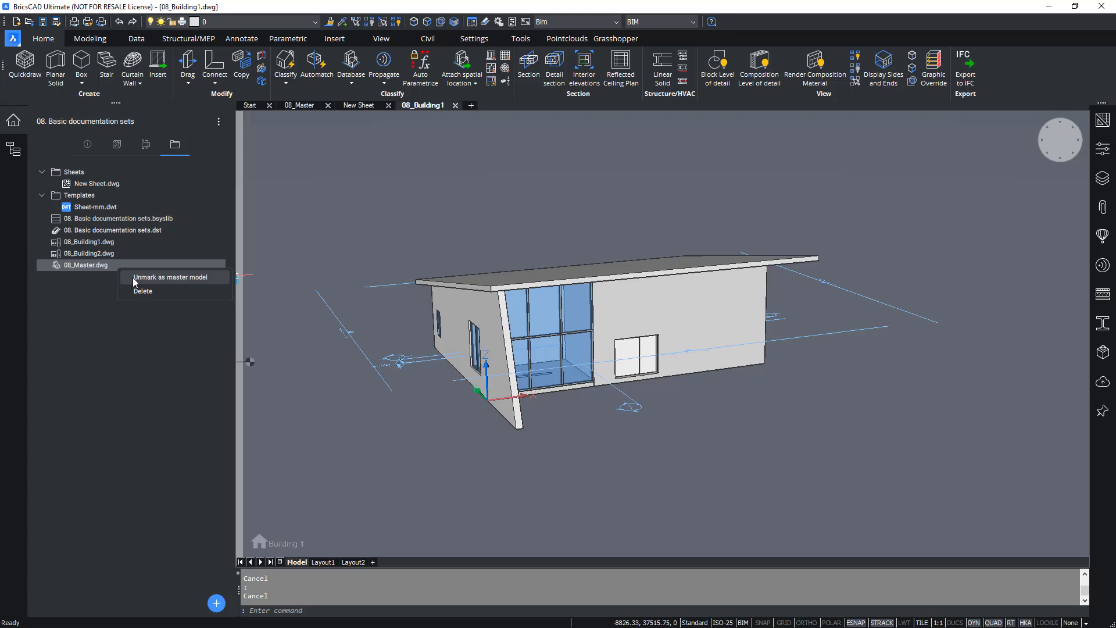
click(88, 317)
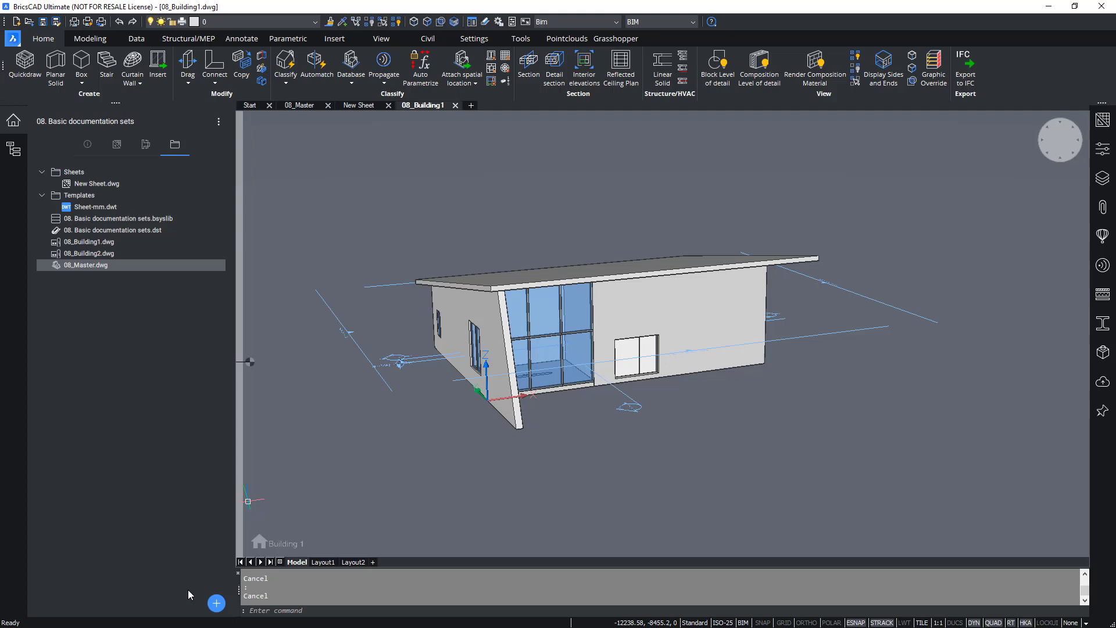
click(212, 603)
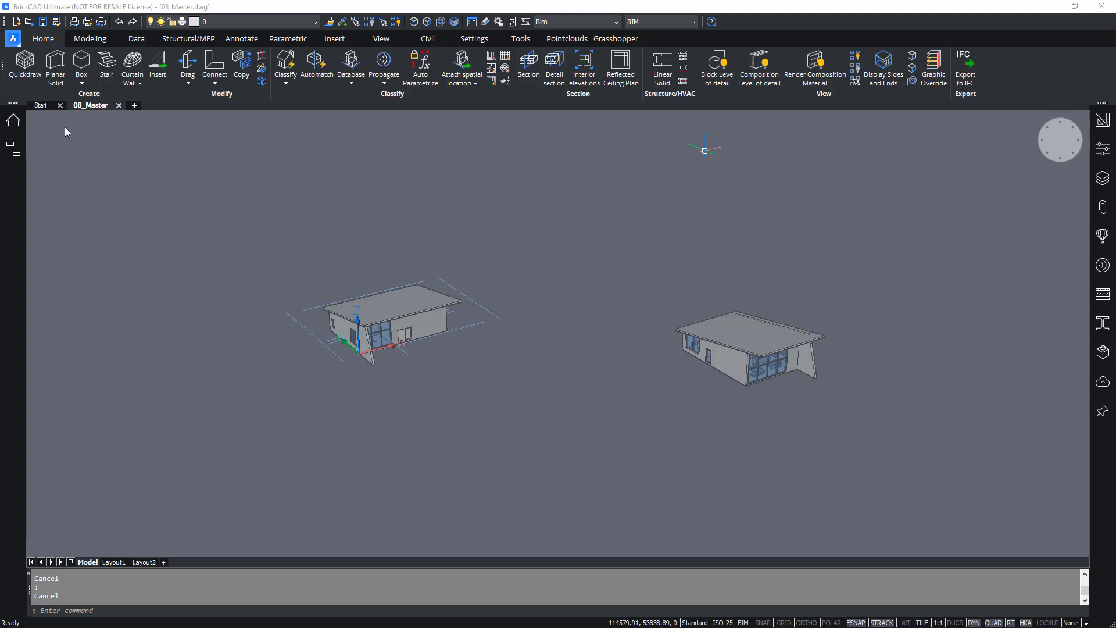
Open the Sheetset Setup for the 08. Basic documentation sets project from the BIM Project Browser
click(14, 121)
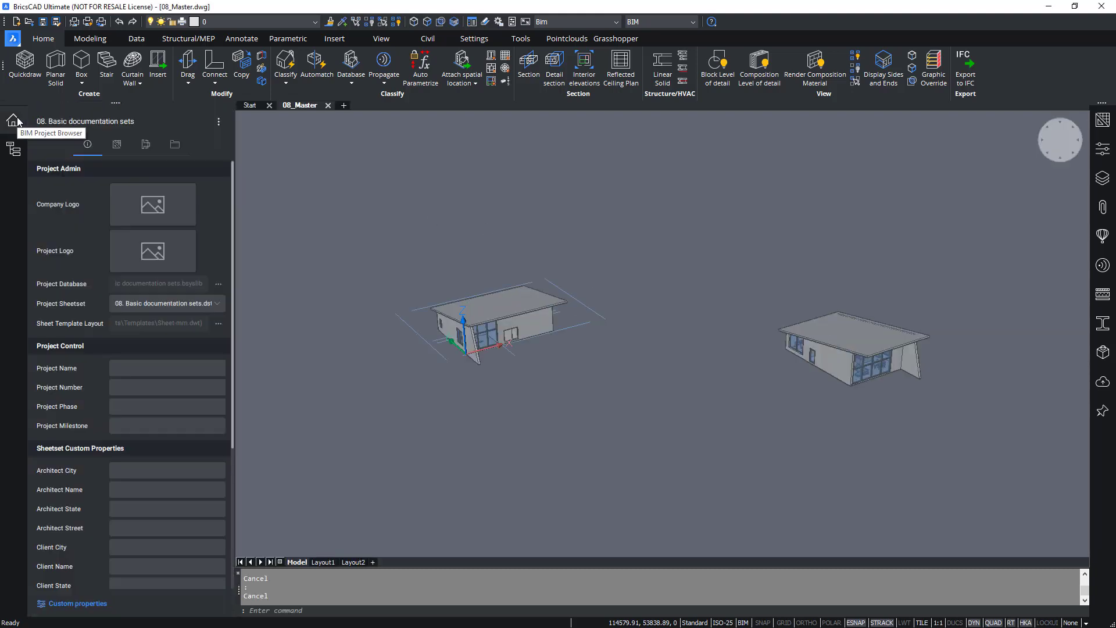
click(216, 123)
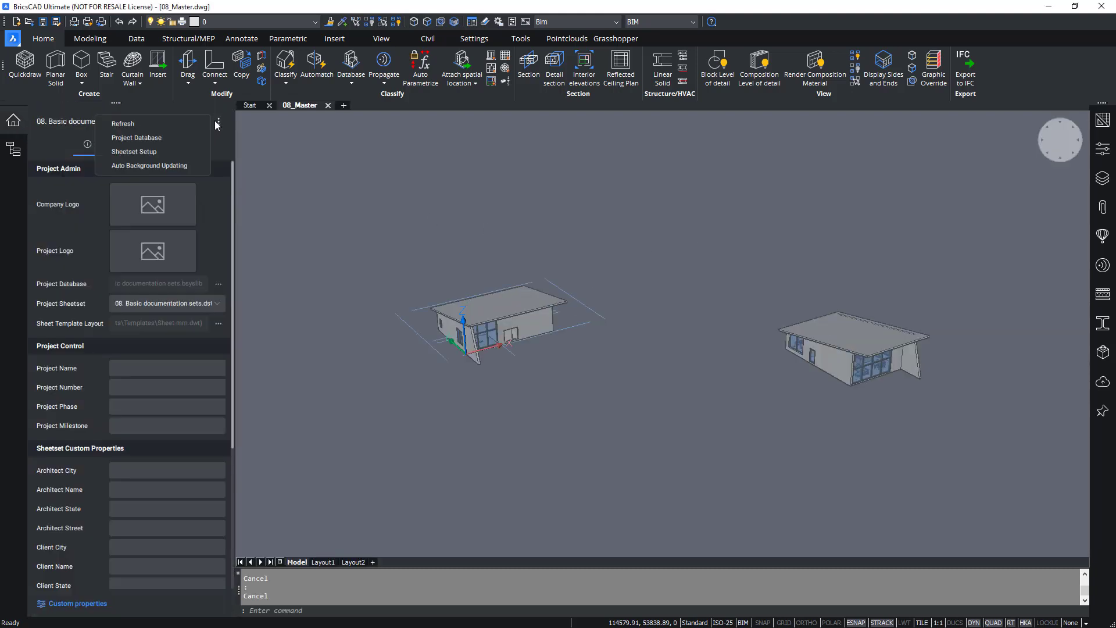
click(173, 151)
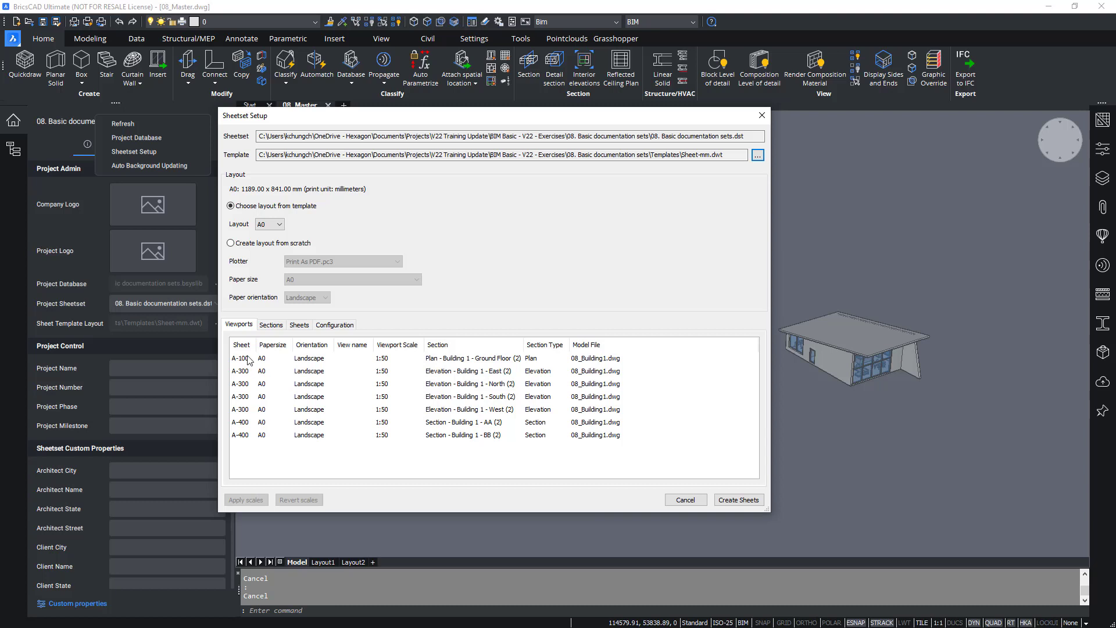
Examine the sections included in the sheet set and the previews of proposed sheets A-100, A-300 and A-400
click(270, 324)
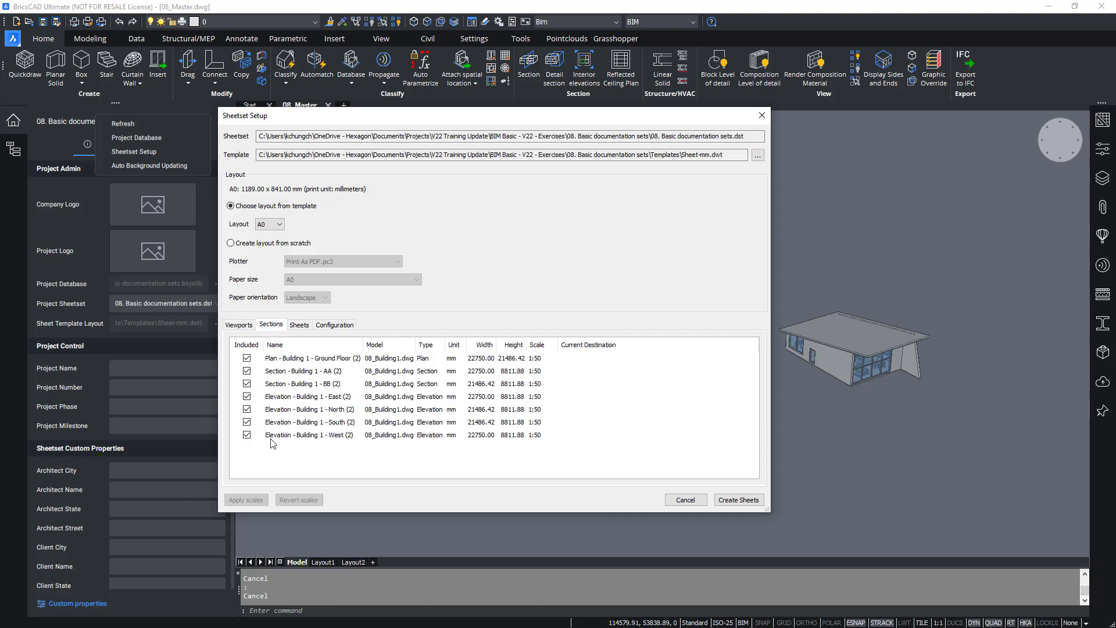
click(294, 327)
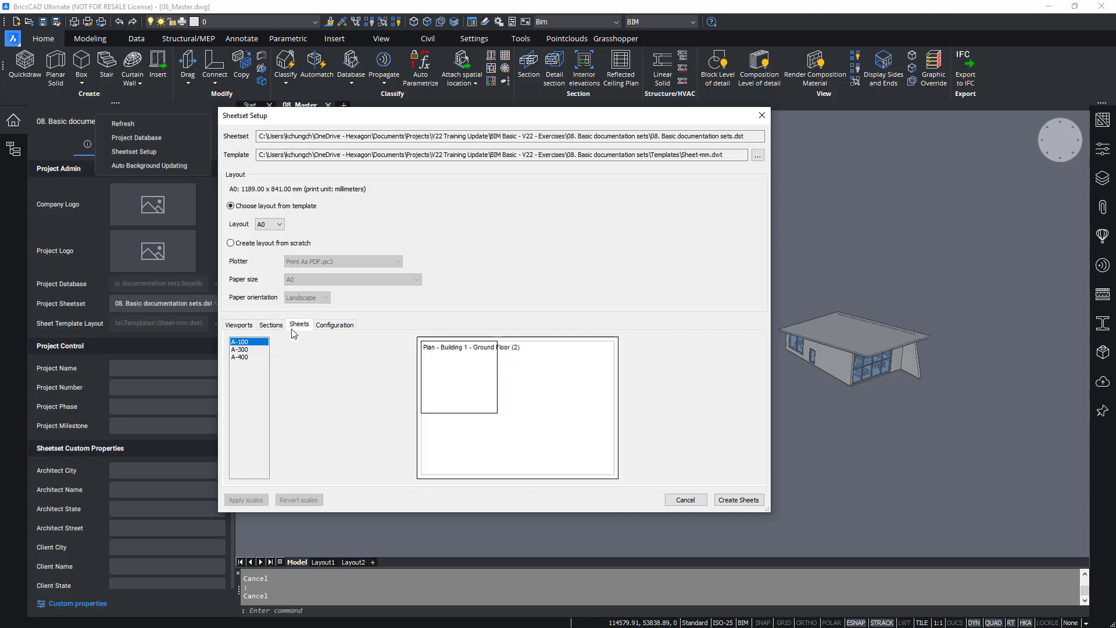
click(241, 349)
click(245, 357)
click(243, 342)
click(238, 326)
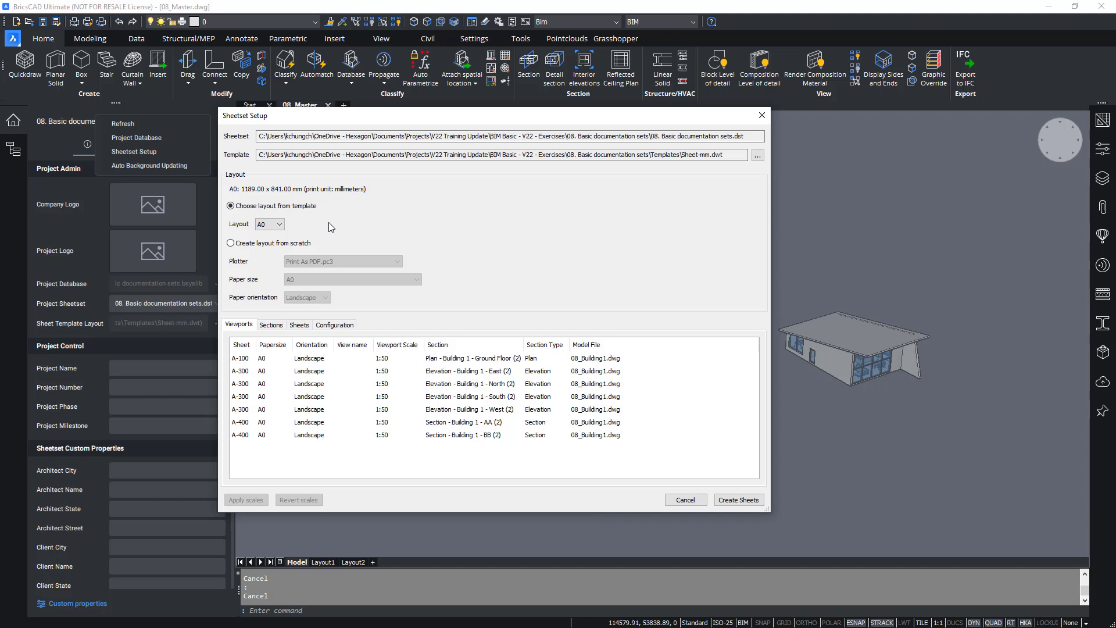
Set the sheet layout from the template to A1
click(271, 225)
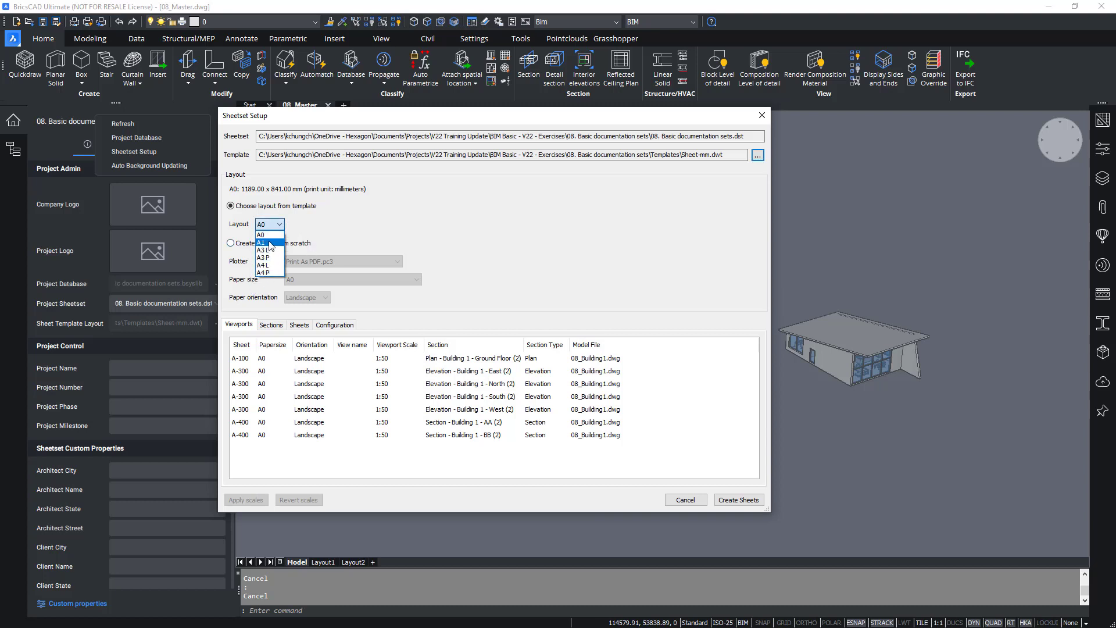
click(447, 224)
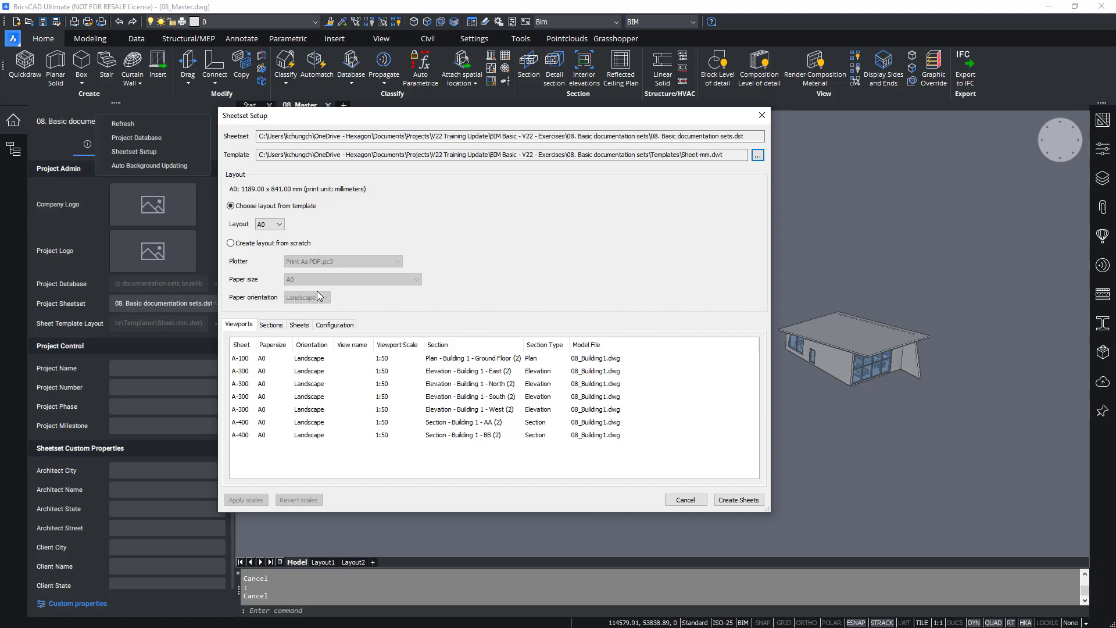
click(271, 225)
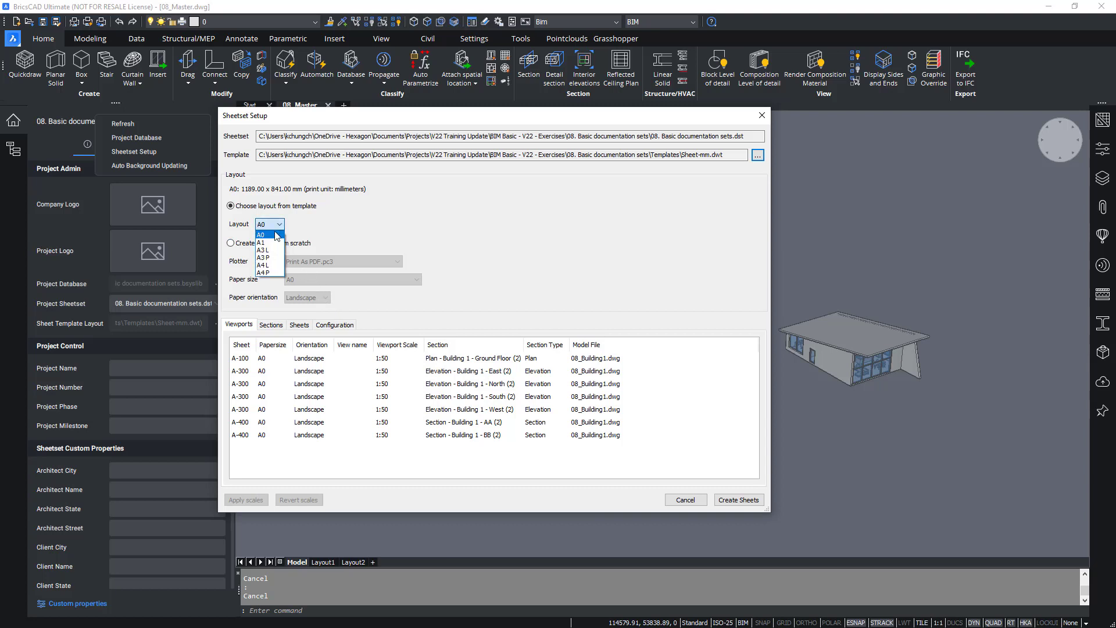
click(272, 243)
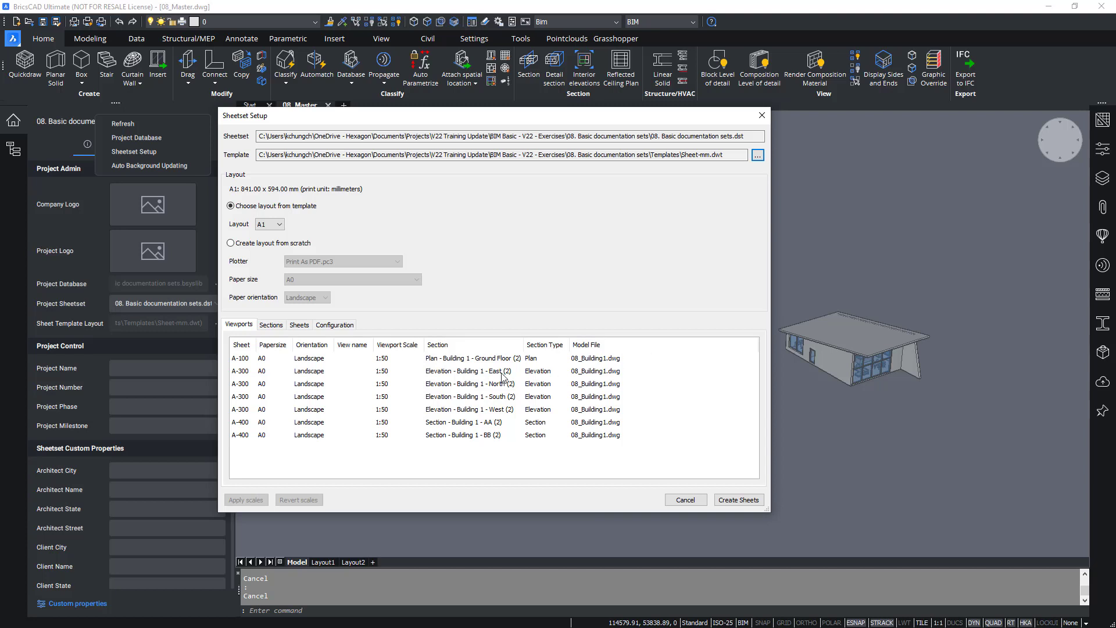
Check the included sections and the A1 arrangement of proposed sheets A-100, A-300, A-301 and A-400
click(275, 326)
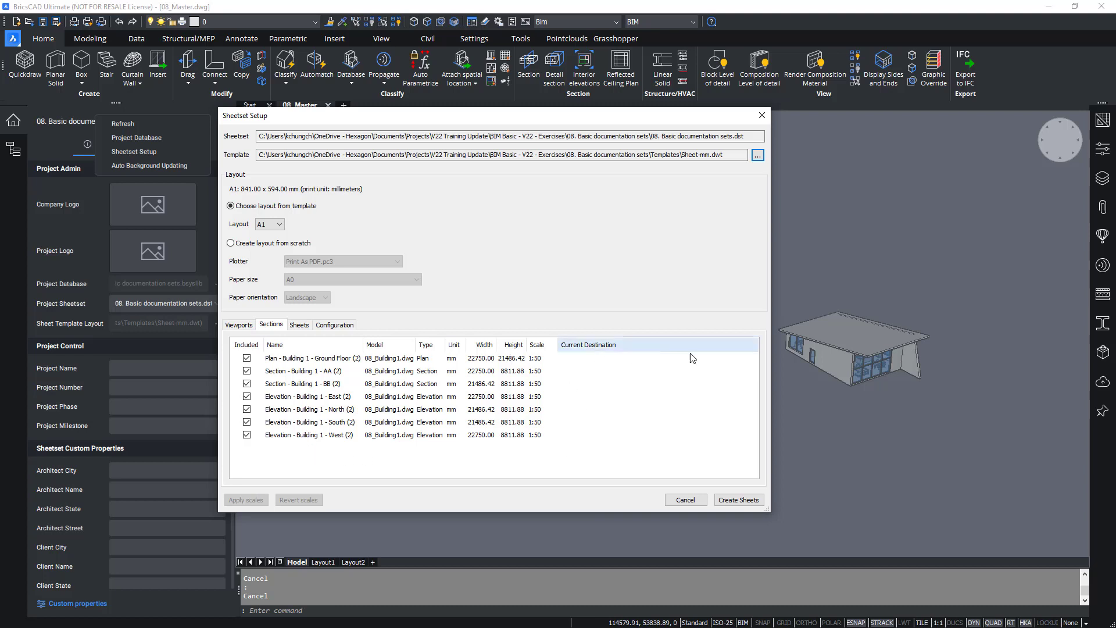
click(299, 326)
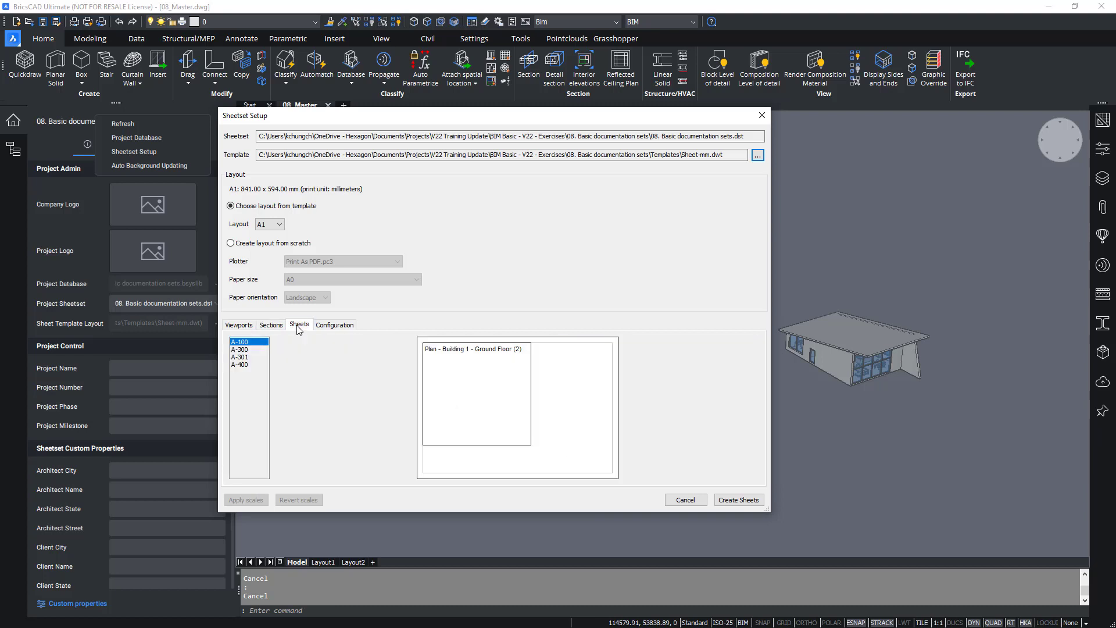
click(249, 349)
click(249, 358)
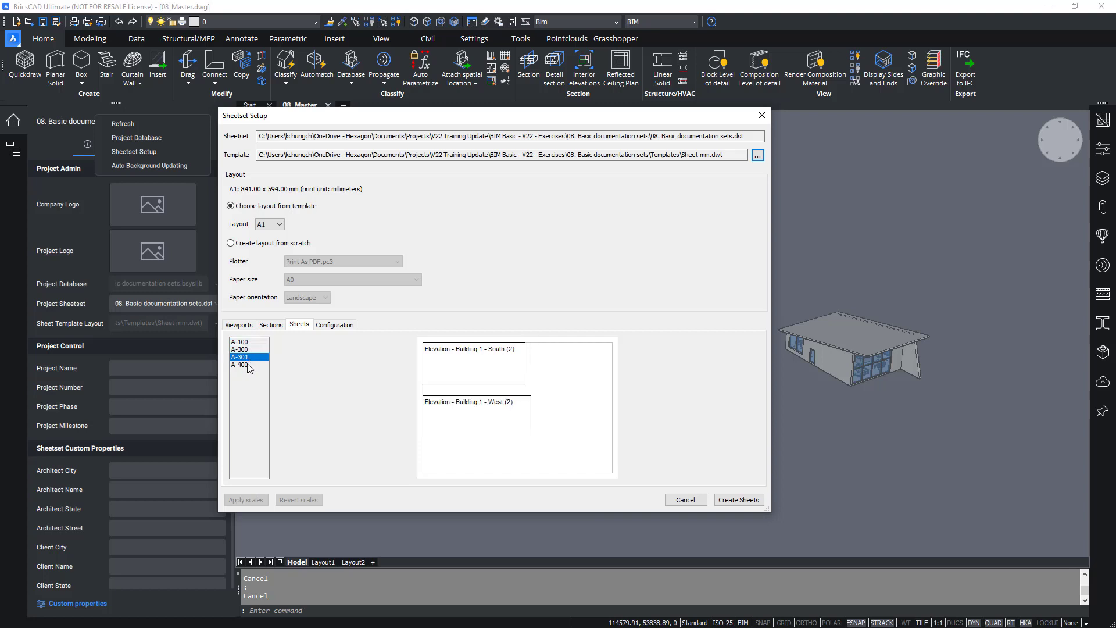
click(249, 365)
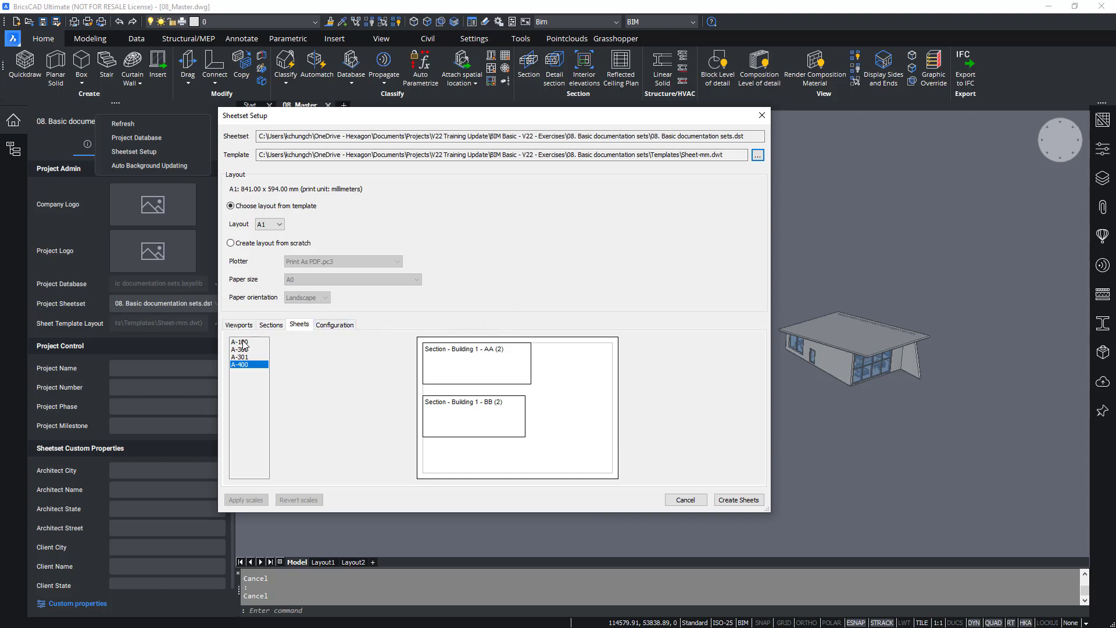
Check the sheets folder, category numbering and margins in the configuration, and create the Building 1 sheets
click(335, 325)
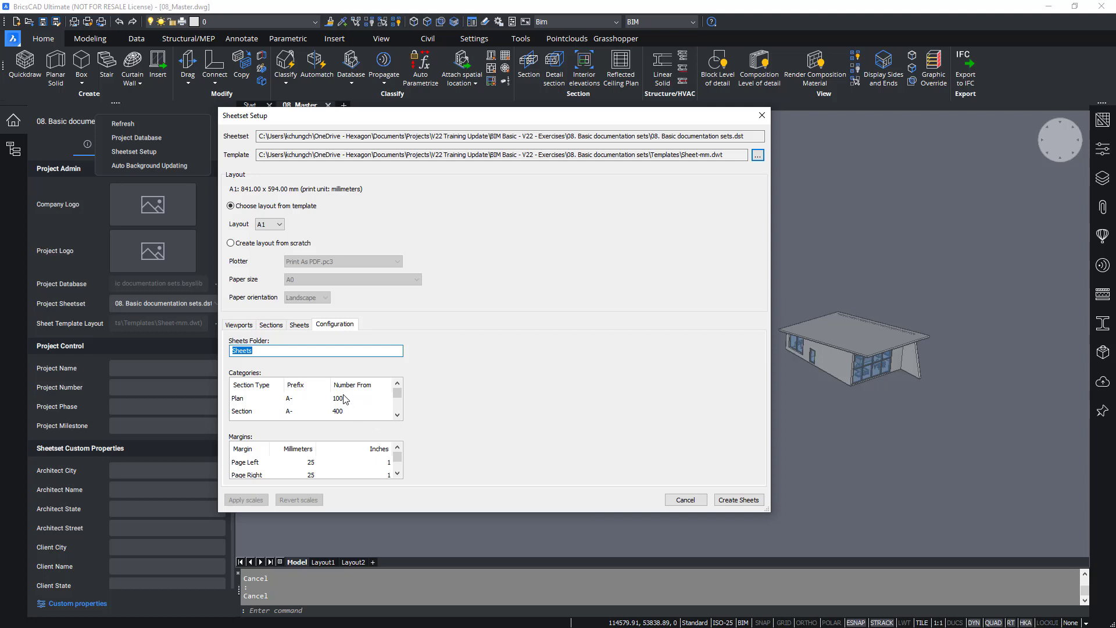
scroll(348, 402, down, 2)
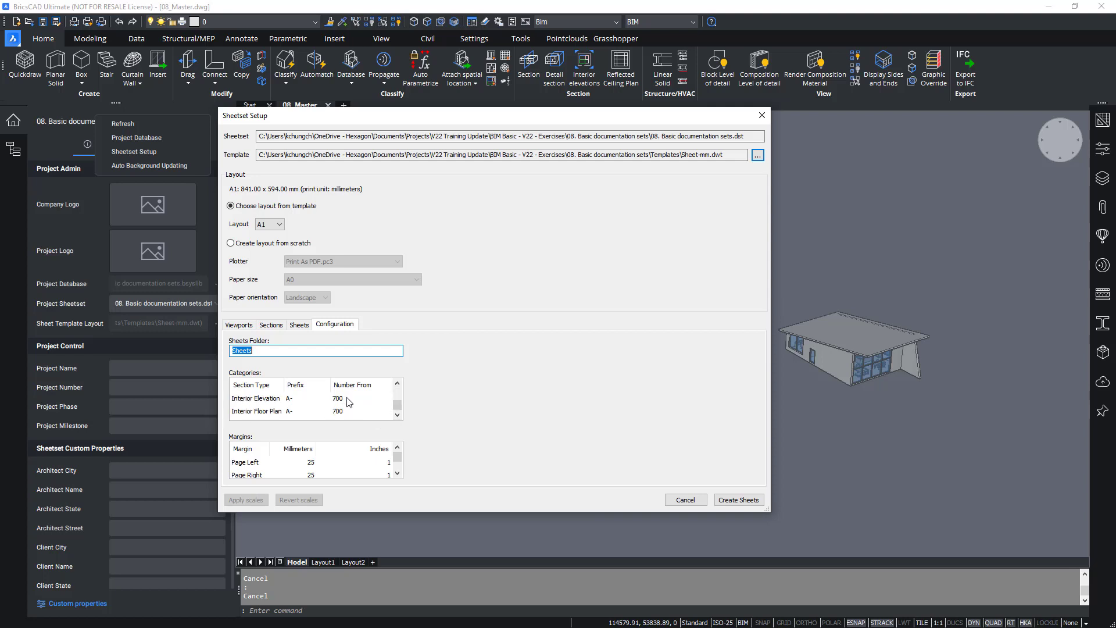
scroll(348, 402, up, 2)
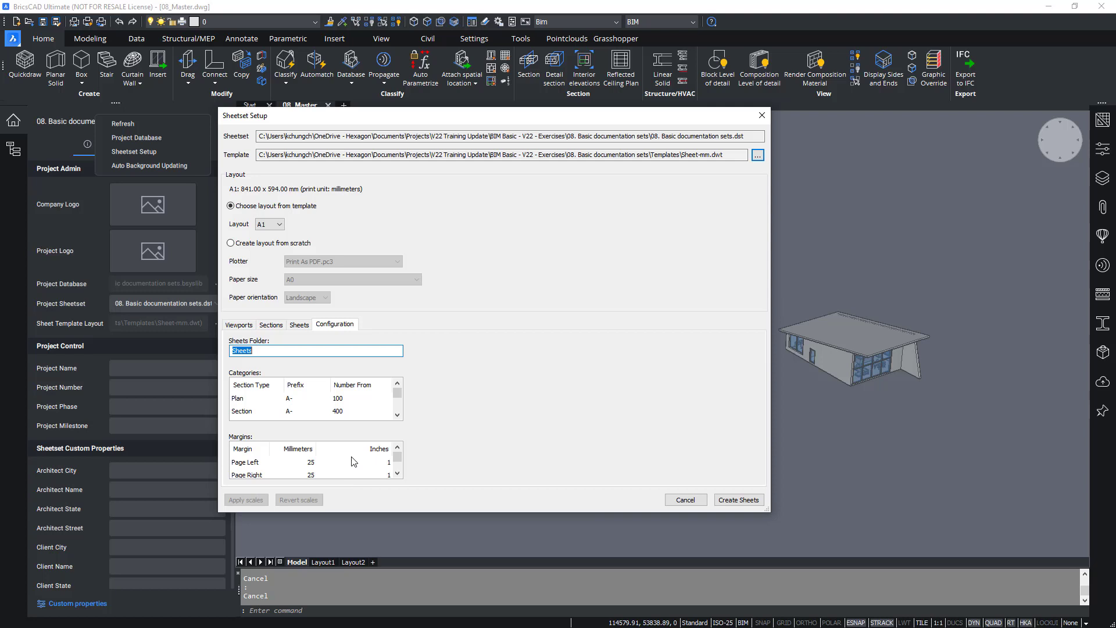
scroll(352, 463, down, 4)
scroll(357, 468, up, 4)
click(739, 500)
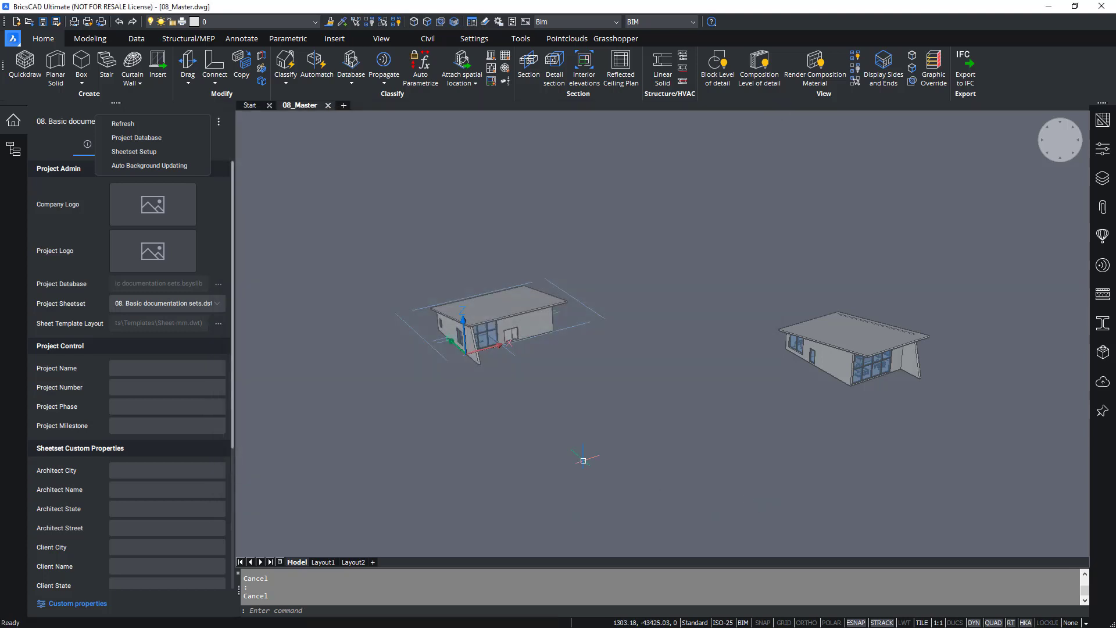
click(117, 144)
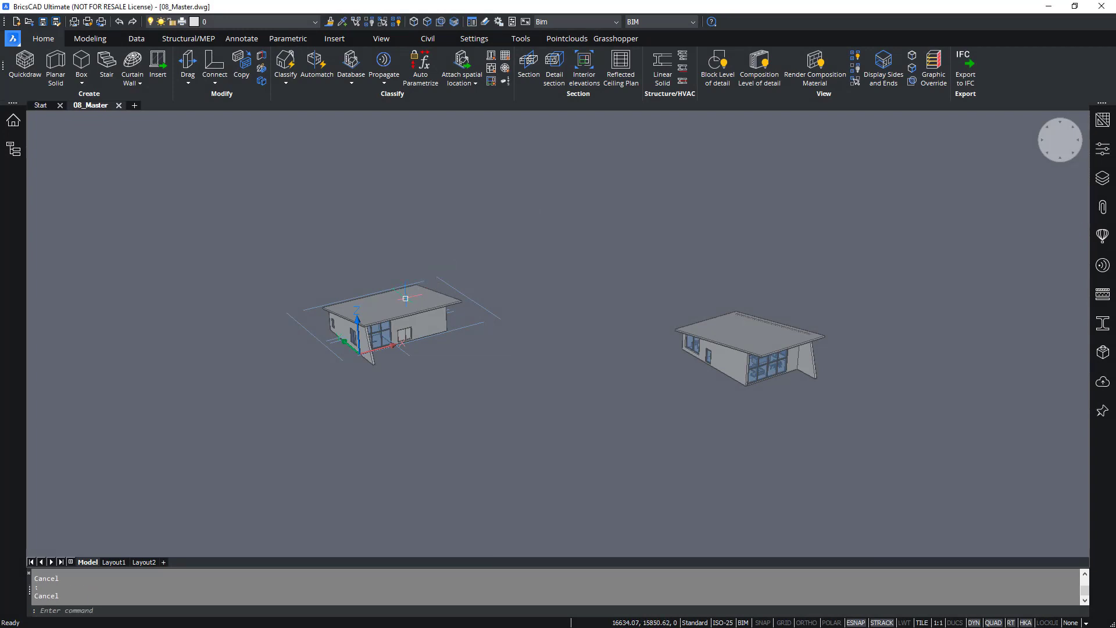
Open the Building 2 external reference from the master model as its own drawing
mouse_move(405, 298)
mouse_move(762, 342)
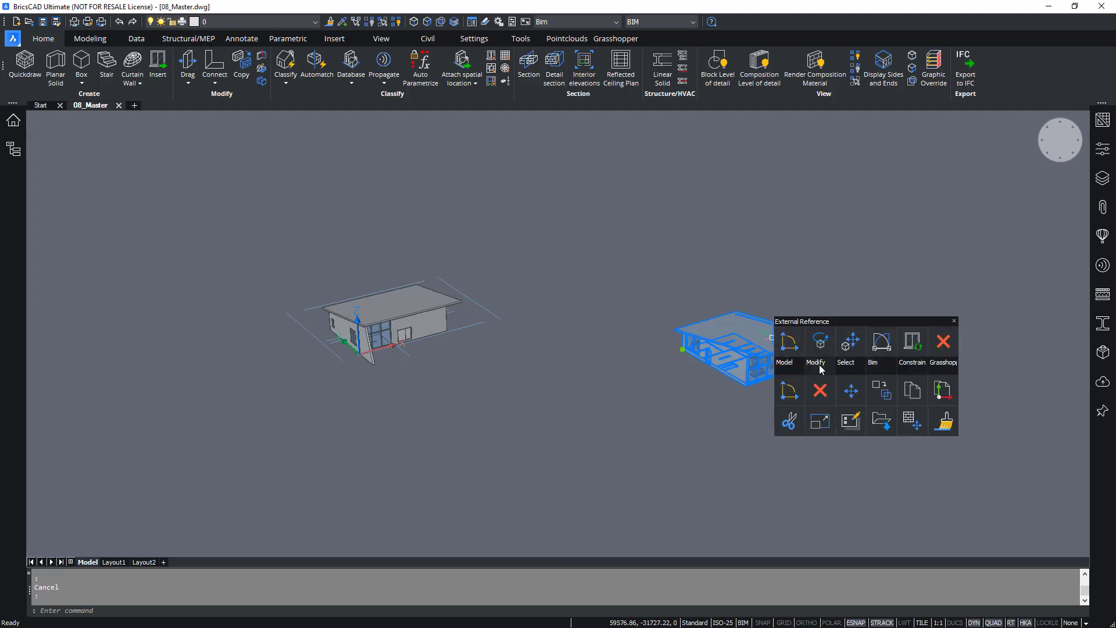
click(884, 420)
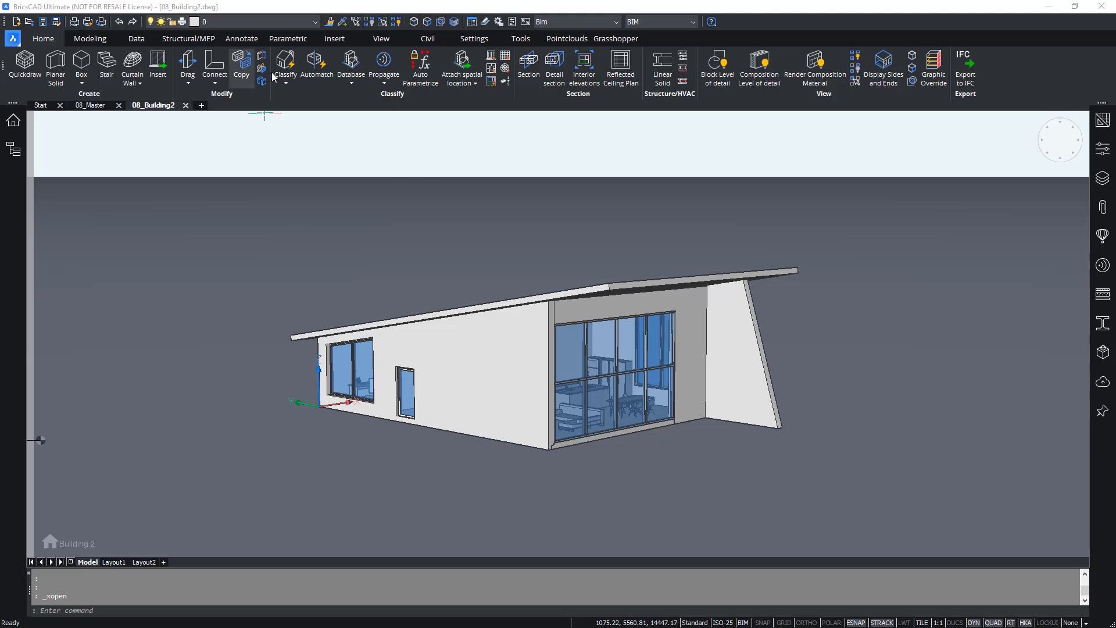
Bimify the entire 08_Building2 drawing with elevation and floor plan sections included, and save the drawing
click(287, 66)
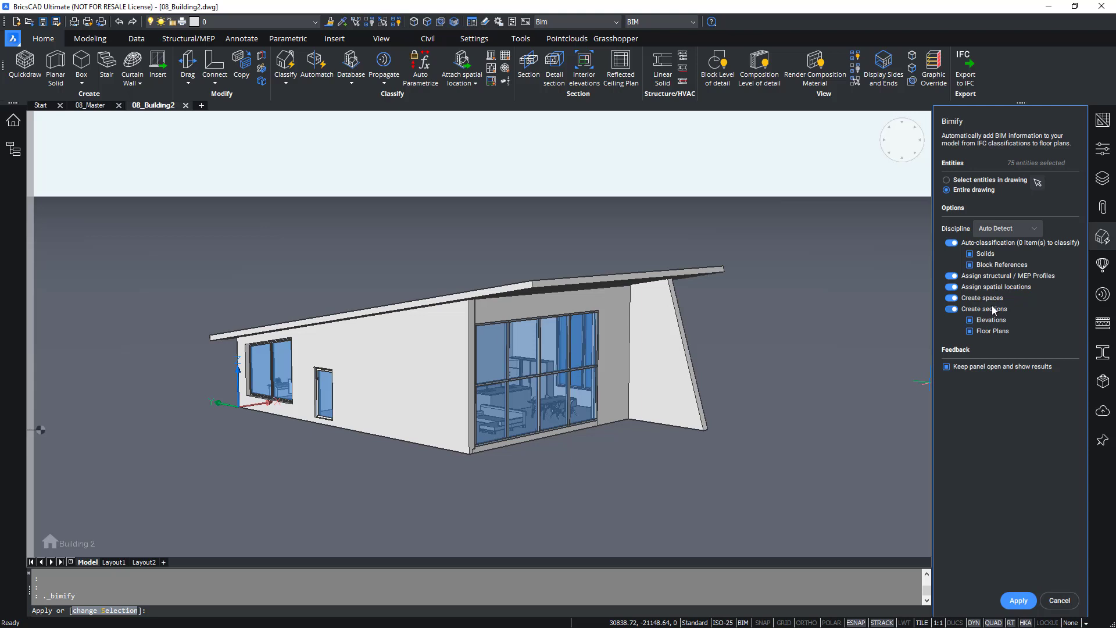
click(1027, 604)
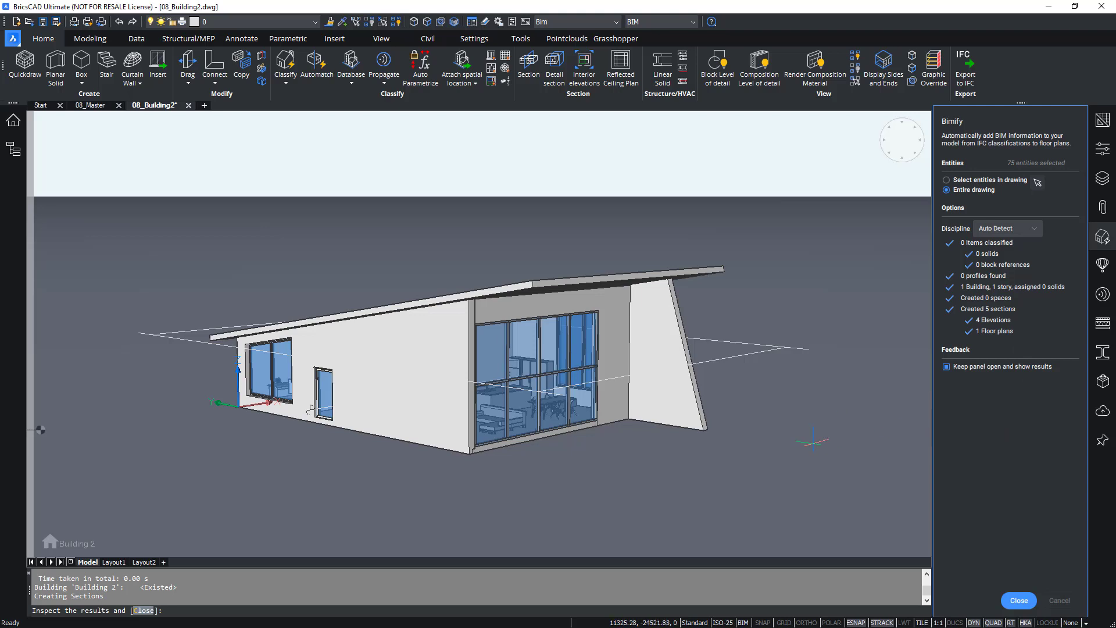
key(Escape)
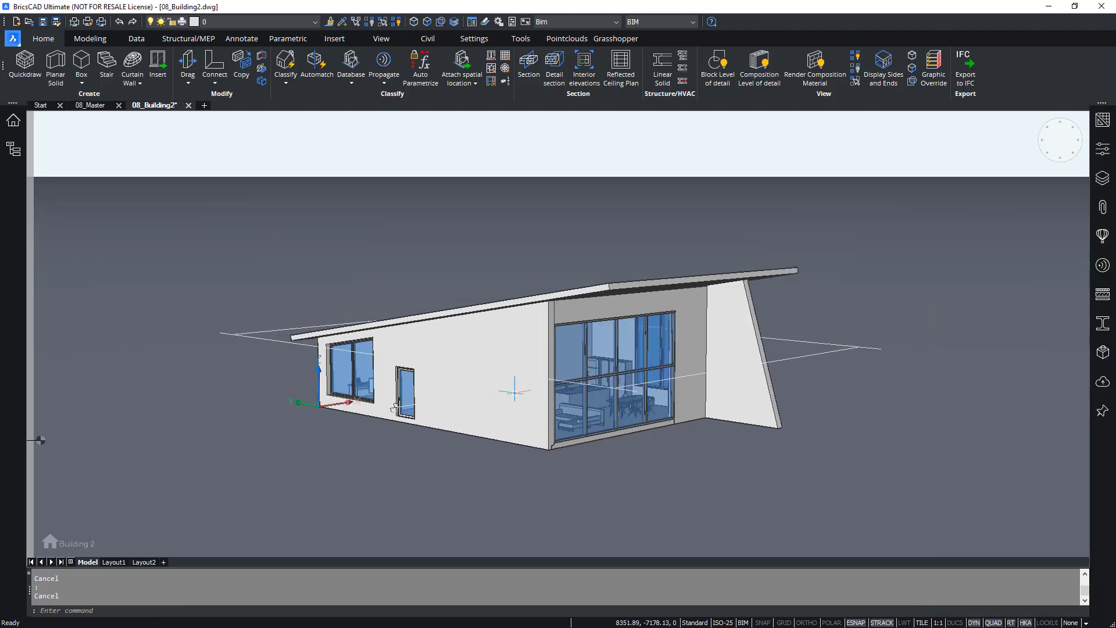
click(44, 24)
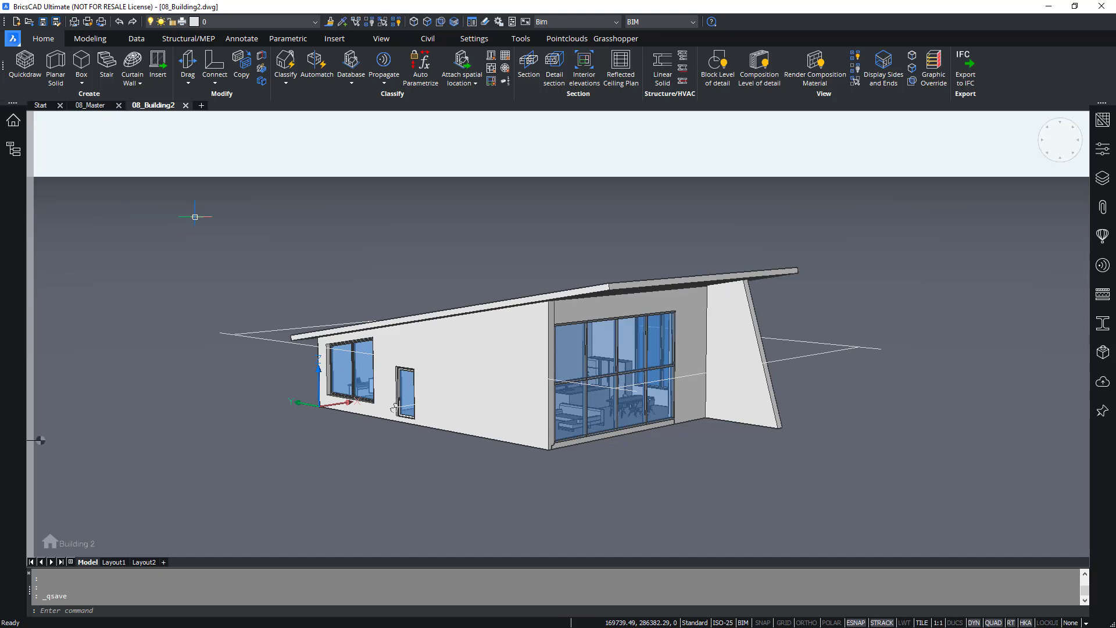
Reload the updated 08_Building2 reference in 08_Master and refresh the project's sections and views
click(88, 106)
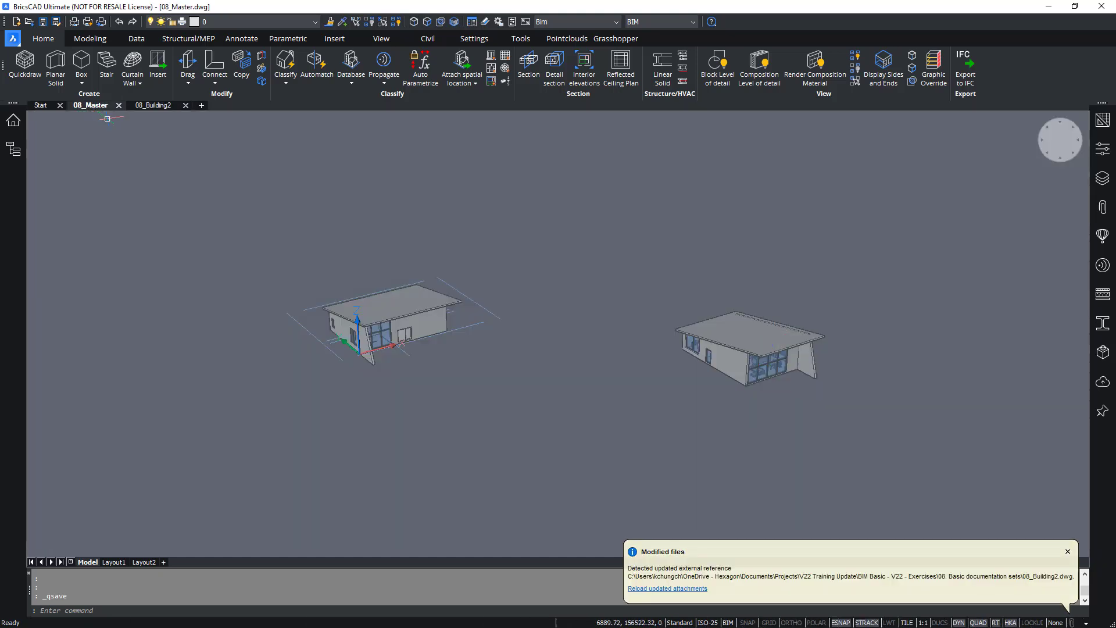
click(689, 588)
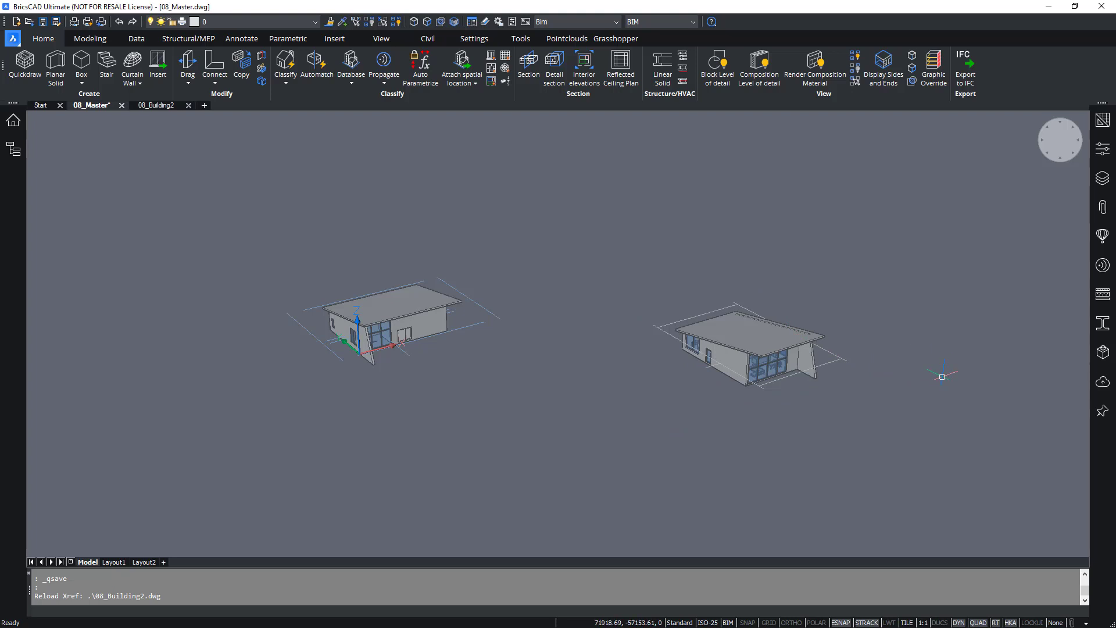
click(13, 120)
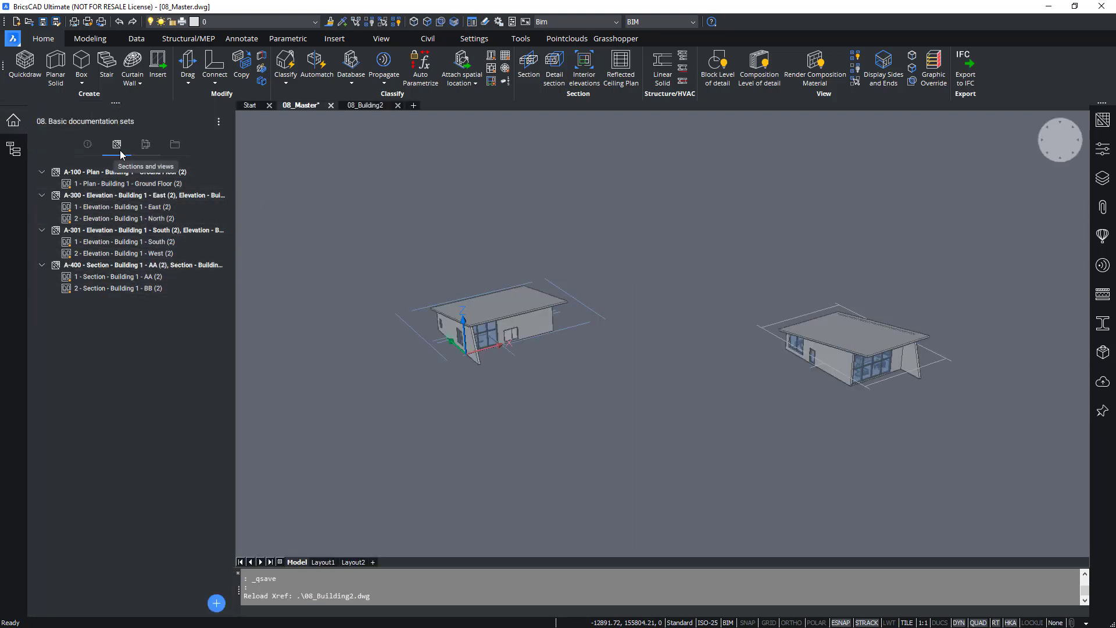
click(145, 149)
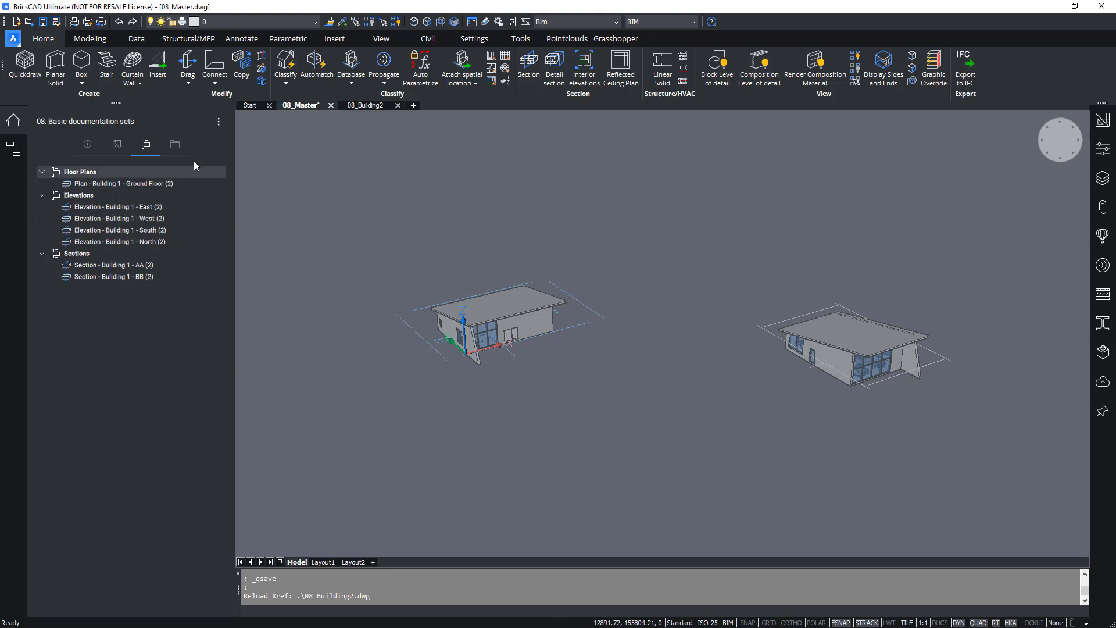
click(218, 122)
click(165, 123)
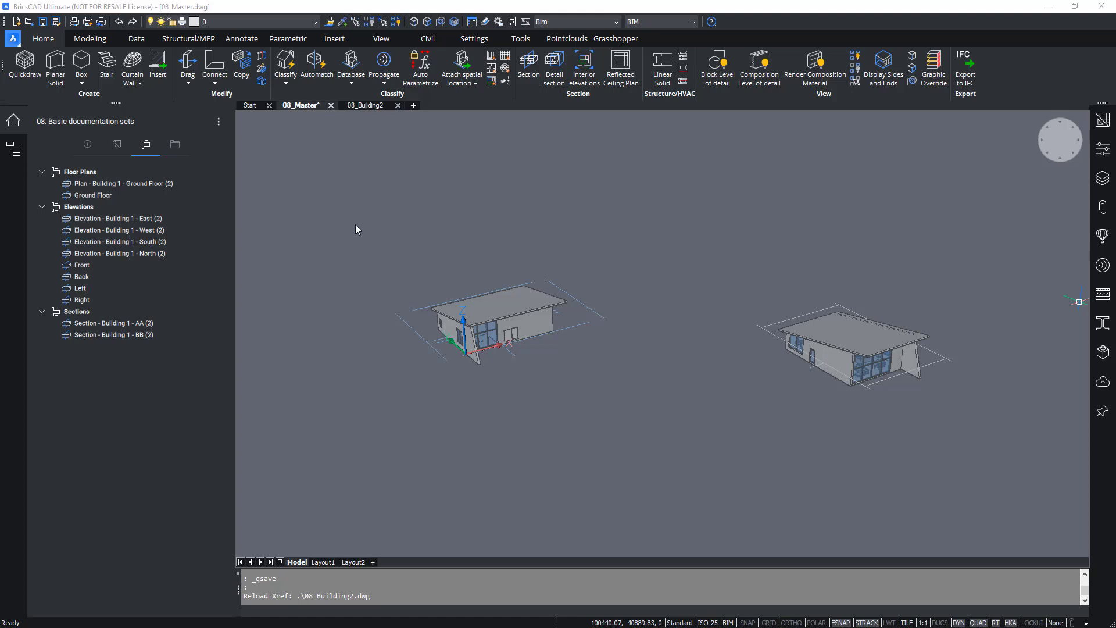
Open the Sheetset Setup for the project, check the included sections, and set the template layout to A1
click(219, 122)
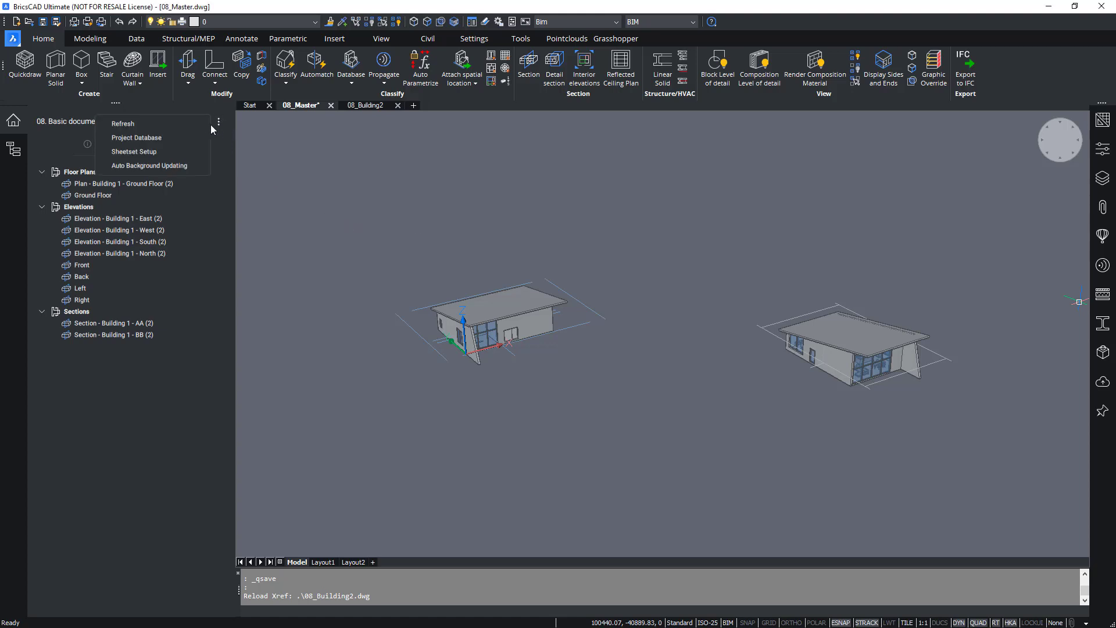
click(167, 152)
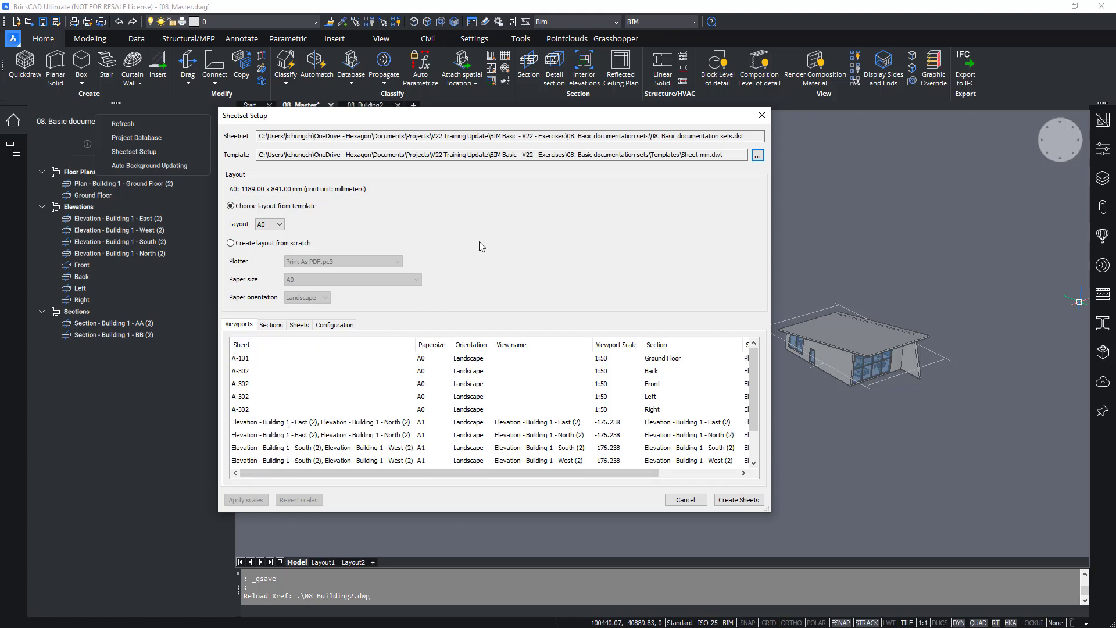
drag(488, 115, 552, 107)
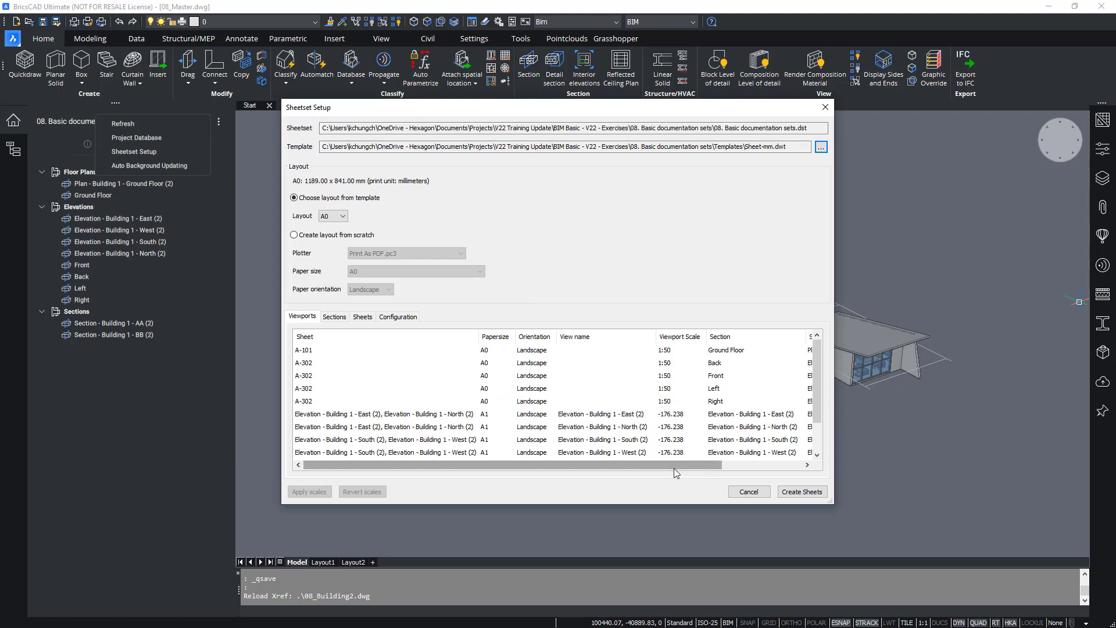
click(338, 317)
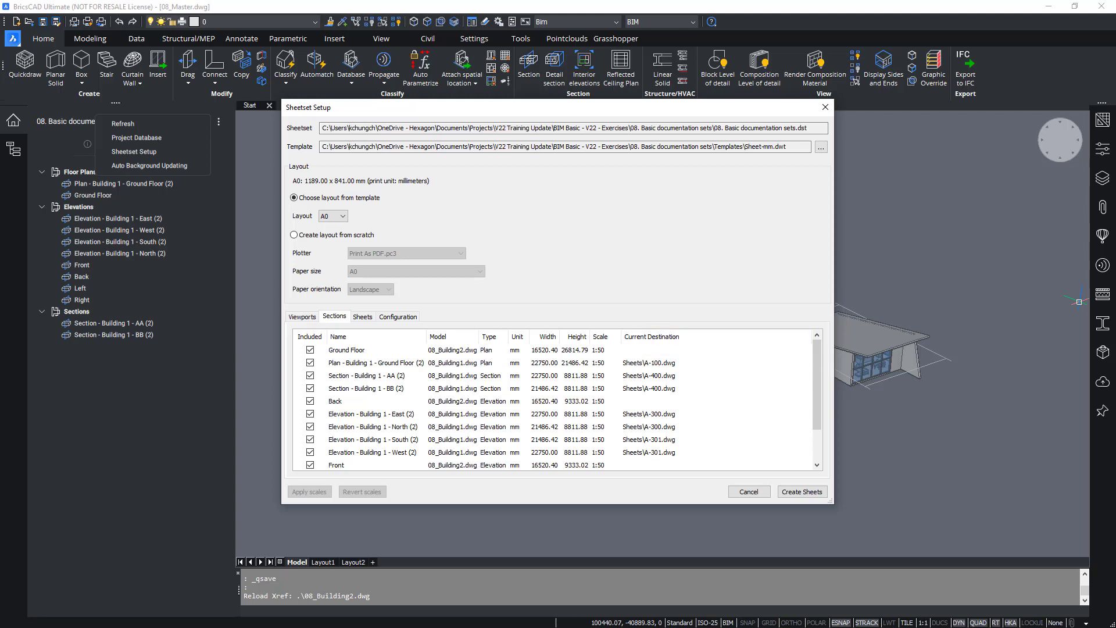
click(342, 215)
click(345, 234)
Preview the viewport arrangement on sheets A-101, A-302 and A-303 and check the viewport list
click(363, 318)
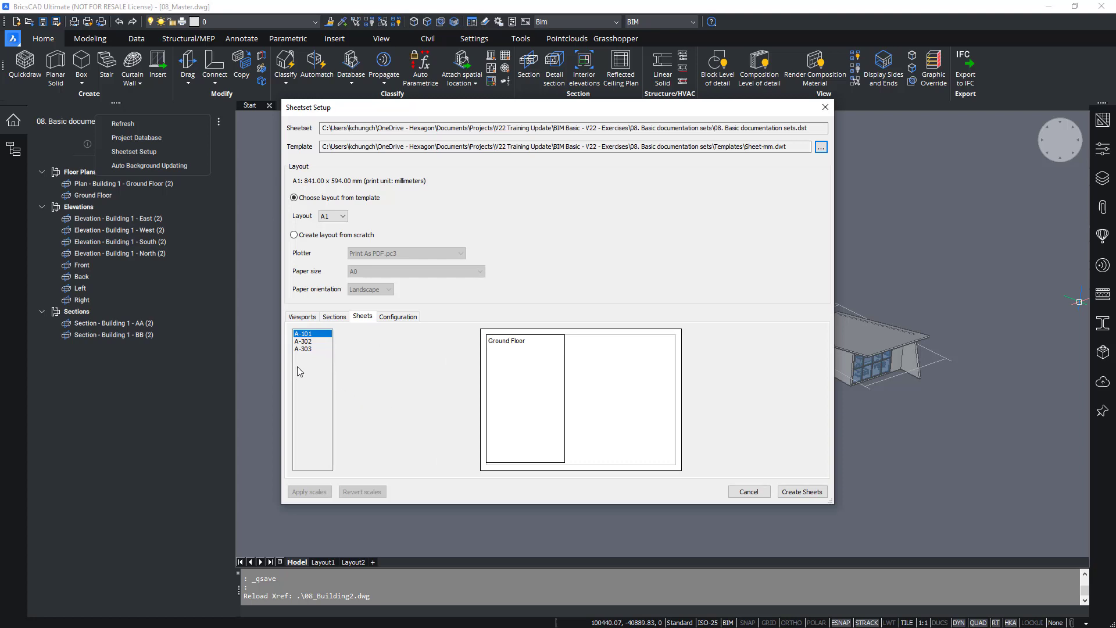
click(306, 342)
click(308, 349)
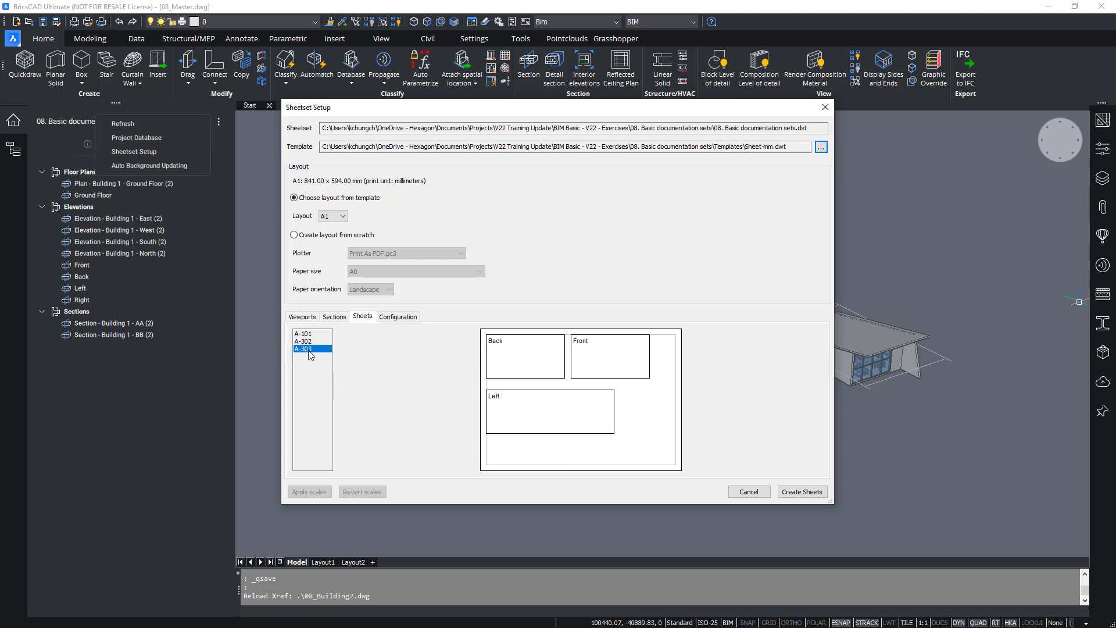
click(305, 341)
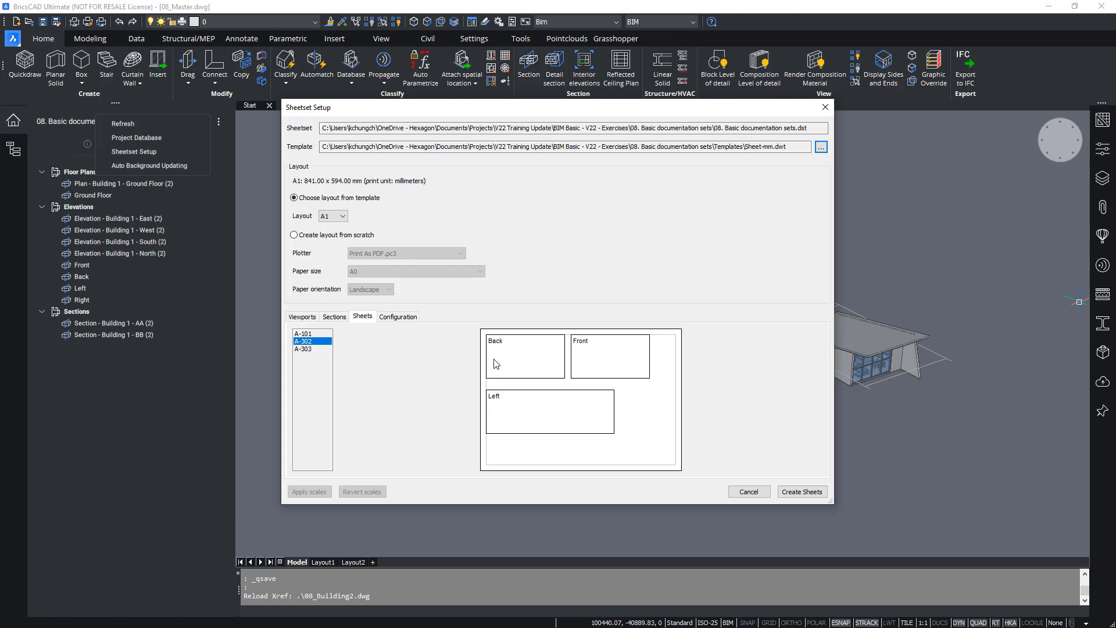
click(314, 319)
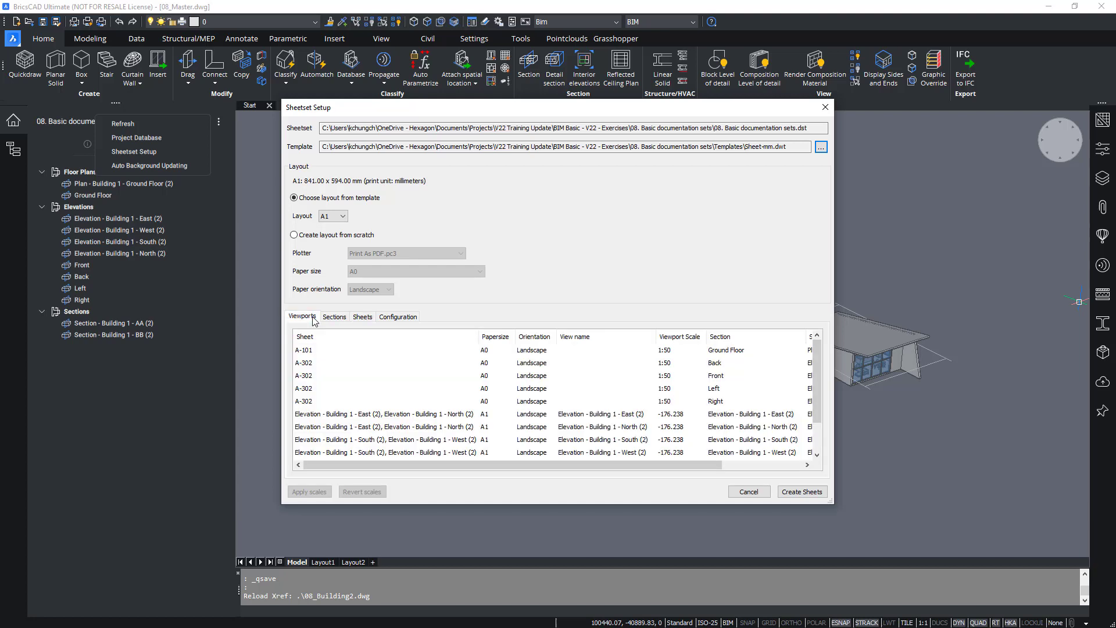
Set the Building 2 Ground Floor section's scale to 1:20 and preview sheet A-101
click(340, 320)
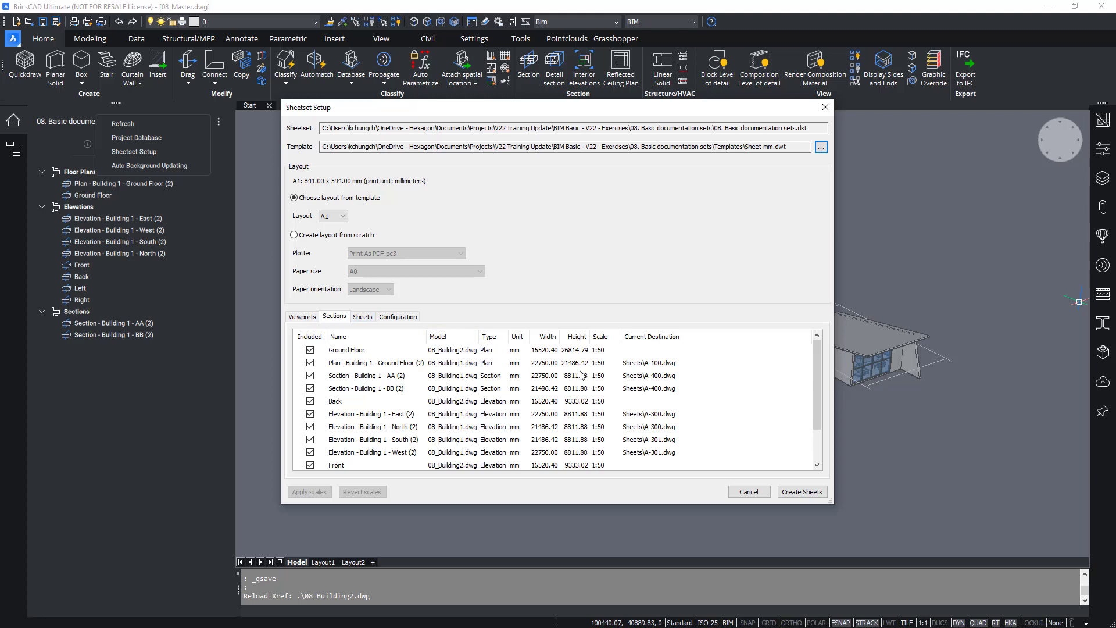
click(611, 351)
click(614, 348)
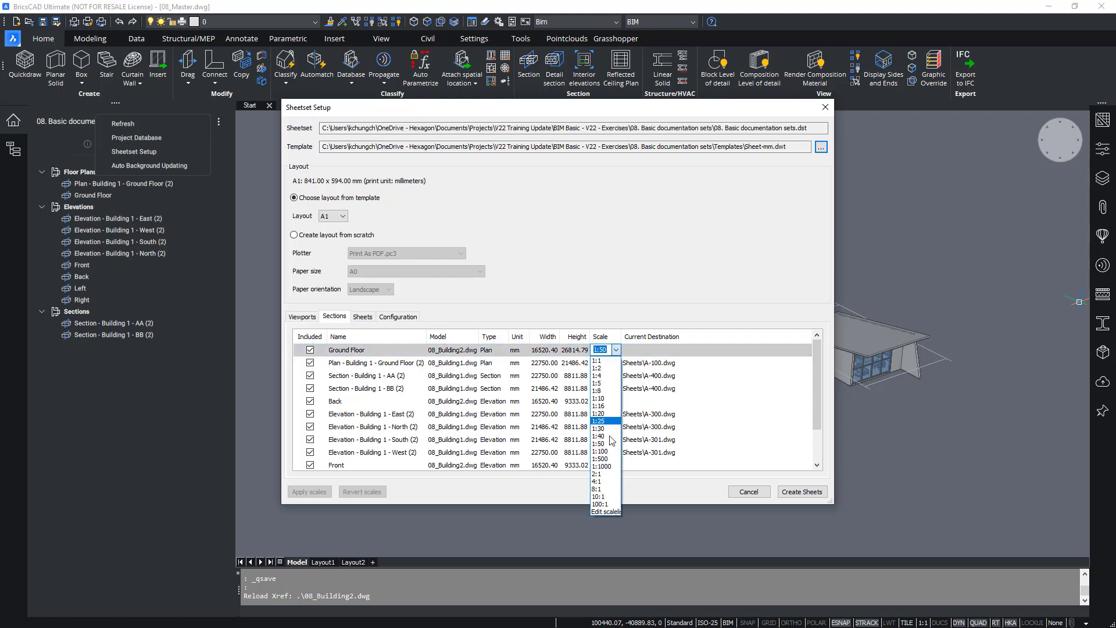
click(607, 413)
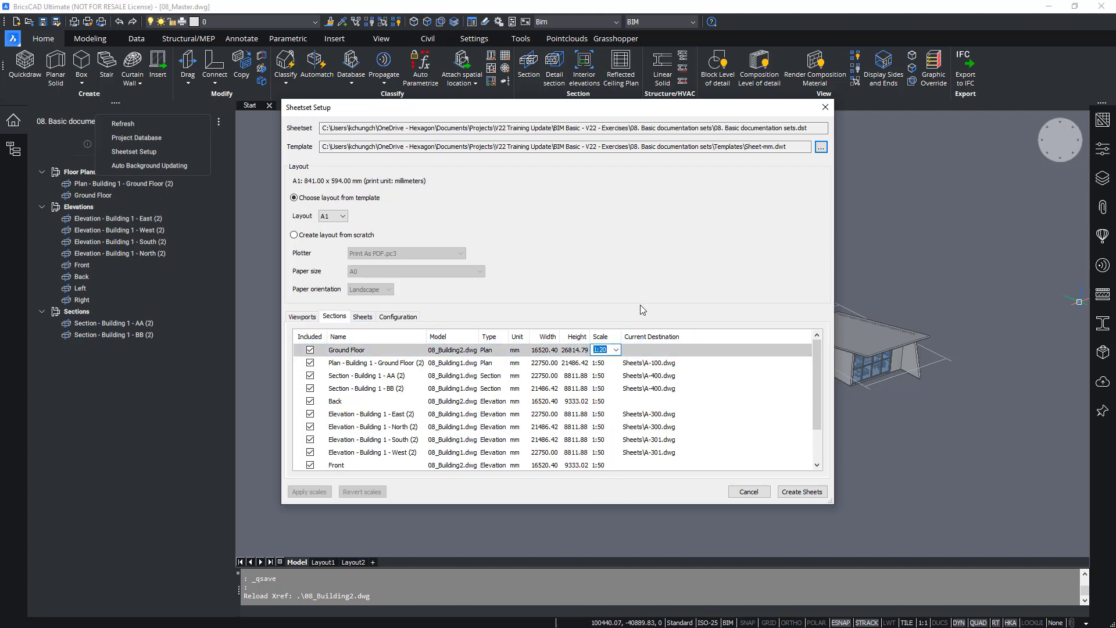
click(363, 317)
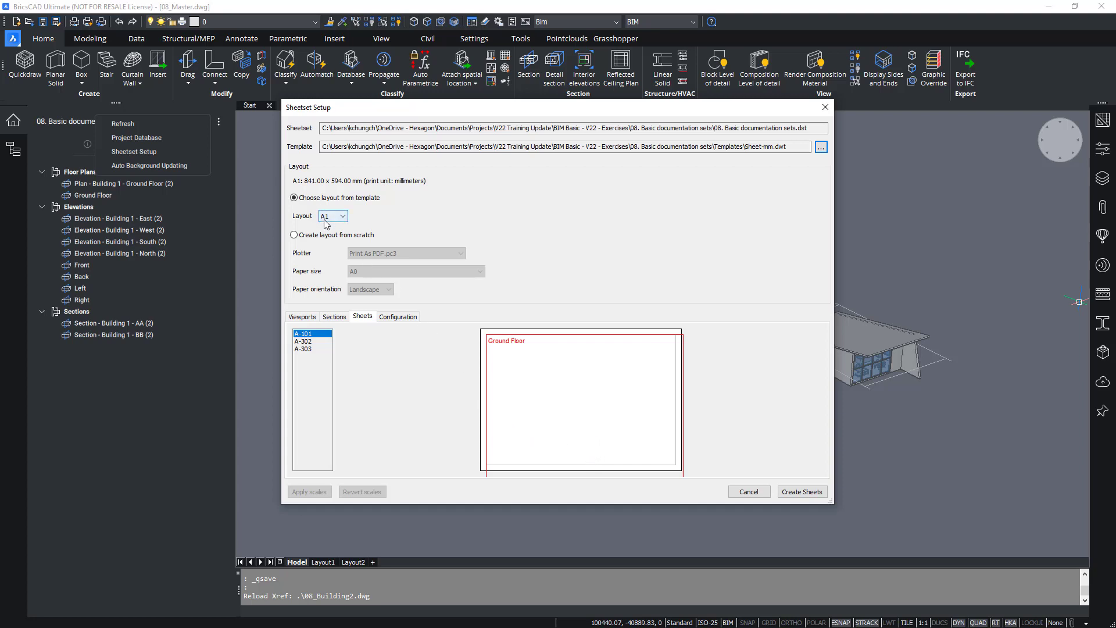
Set the Ground Floor section's scale to 1:50, check the sheet preview, and create the sheets
click(340, 317)
click(616, 351)
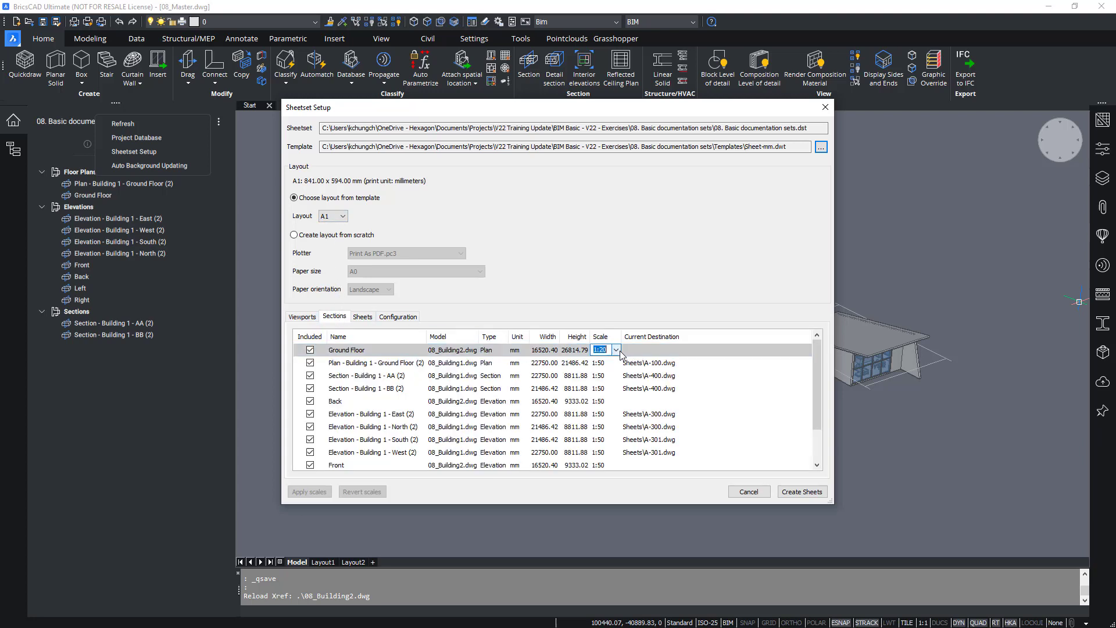
click(616, 349)
click(599, 443)
click(363, 317)
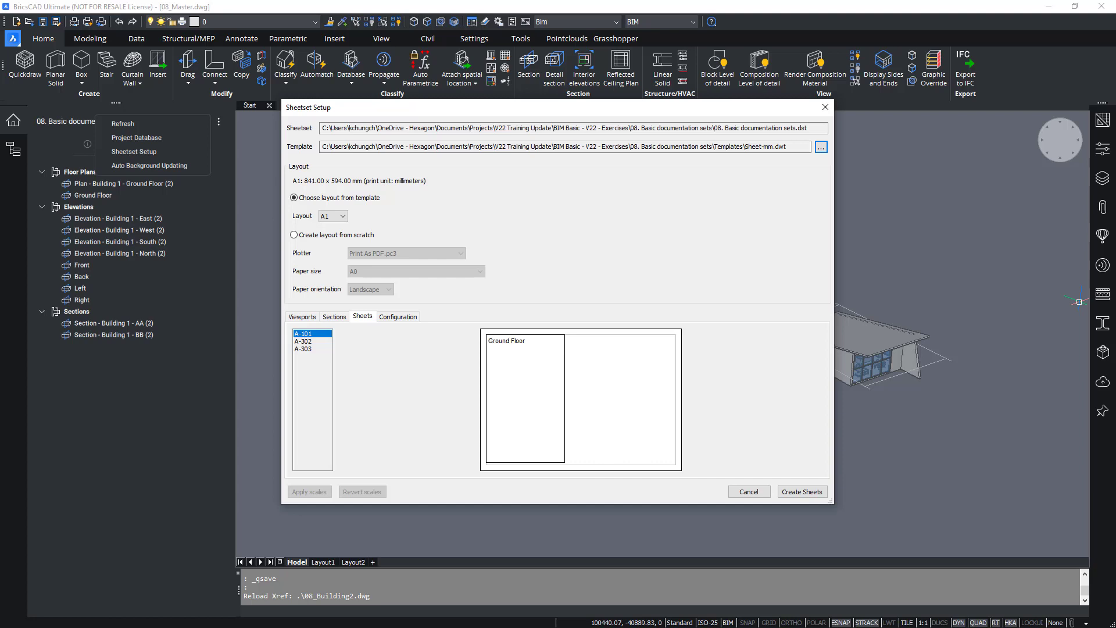
click(815, 494)
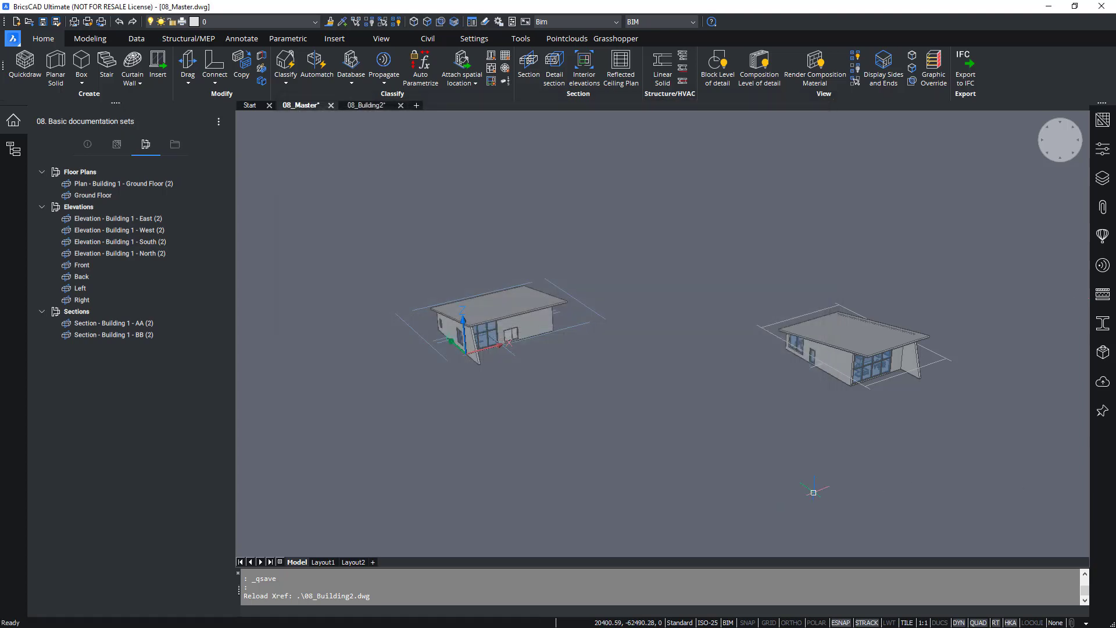
Show the project's sheet list and enable Auto Background Updating for its views
click(116, 145)
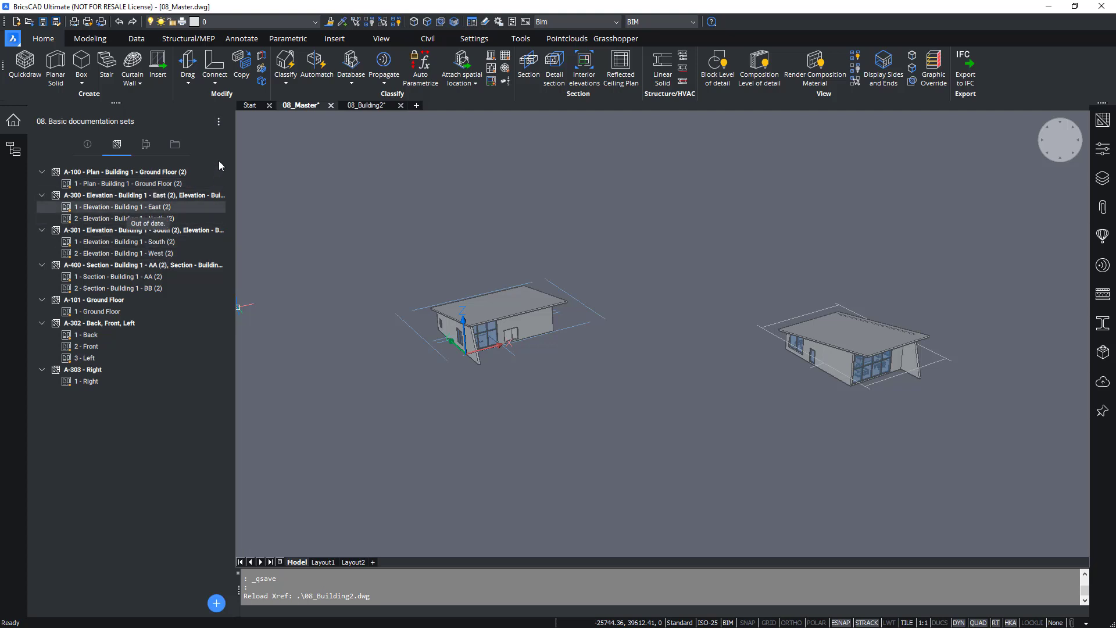
click(219, 123)
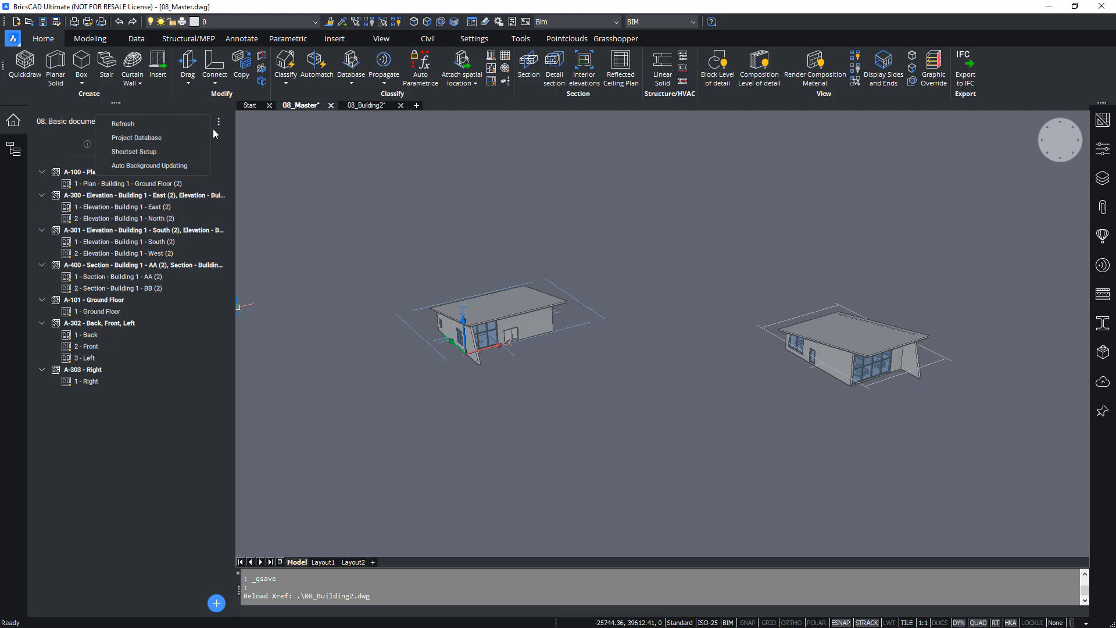
click(183, 167)
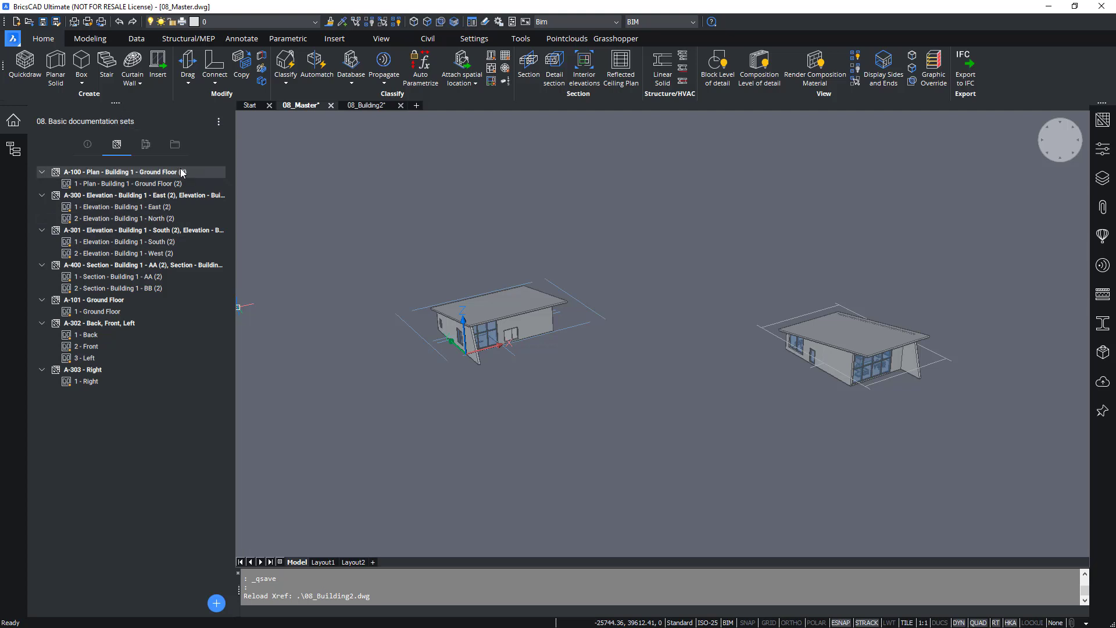
click(219, 121)
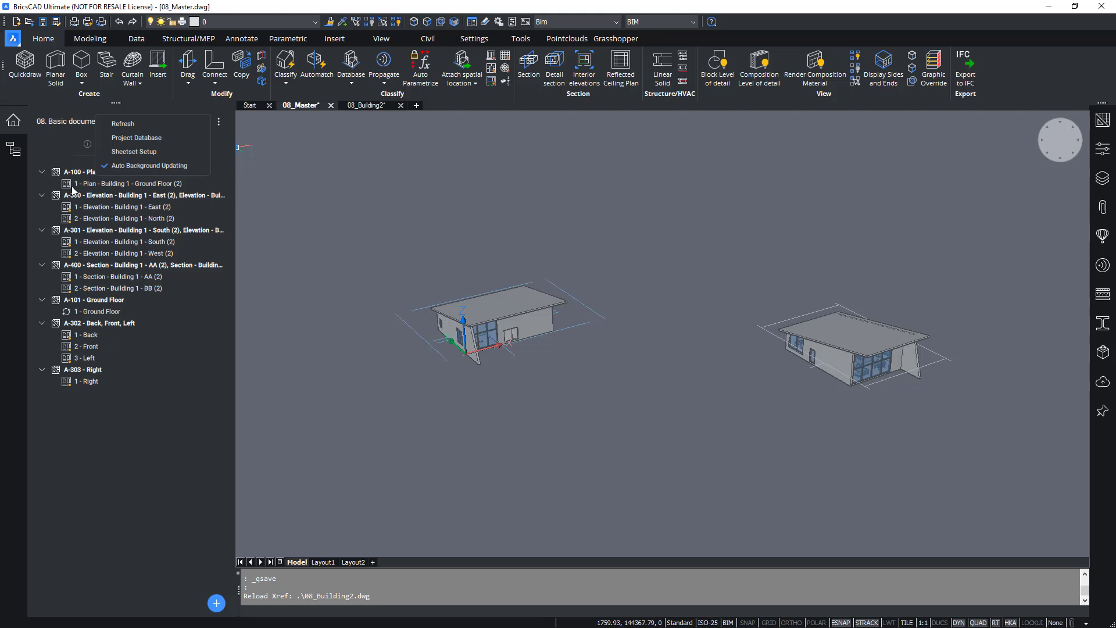
click(128, 449)
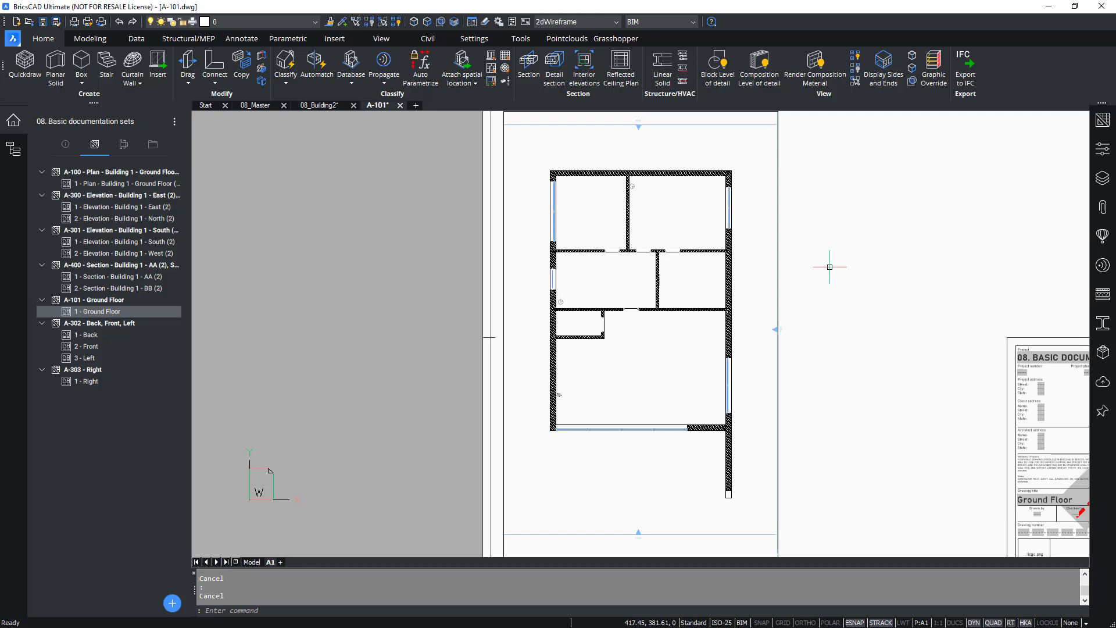
Open the section model of the Ground Floor viewport on sheet A-101
click(779, 284)
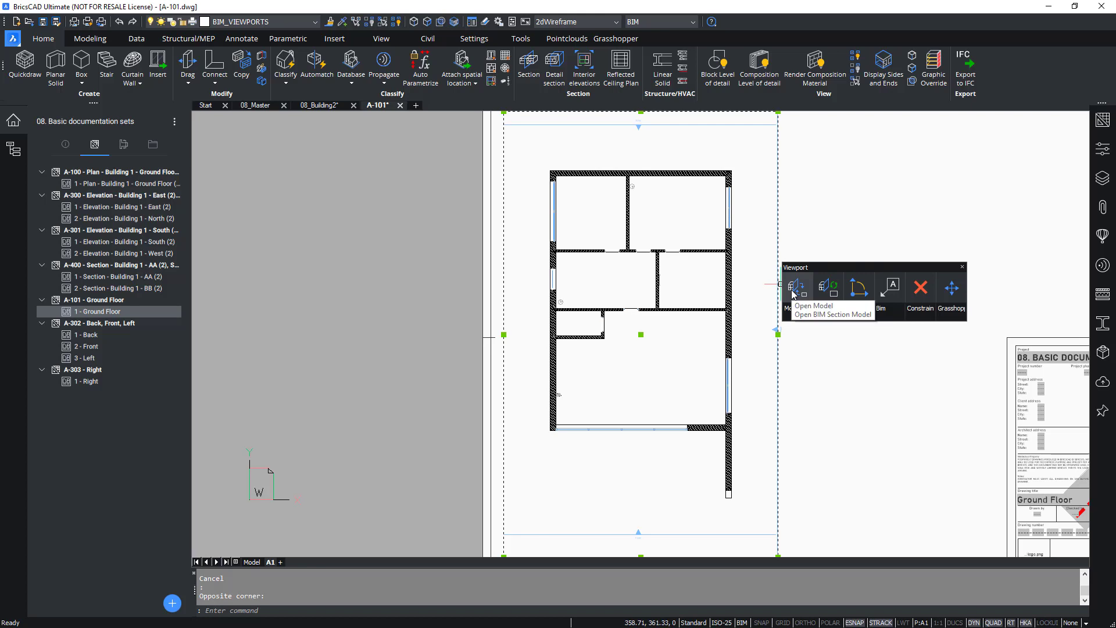
click(795, 288)
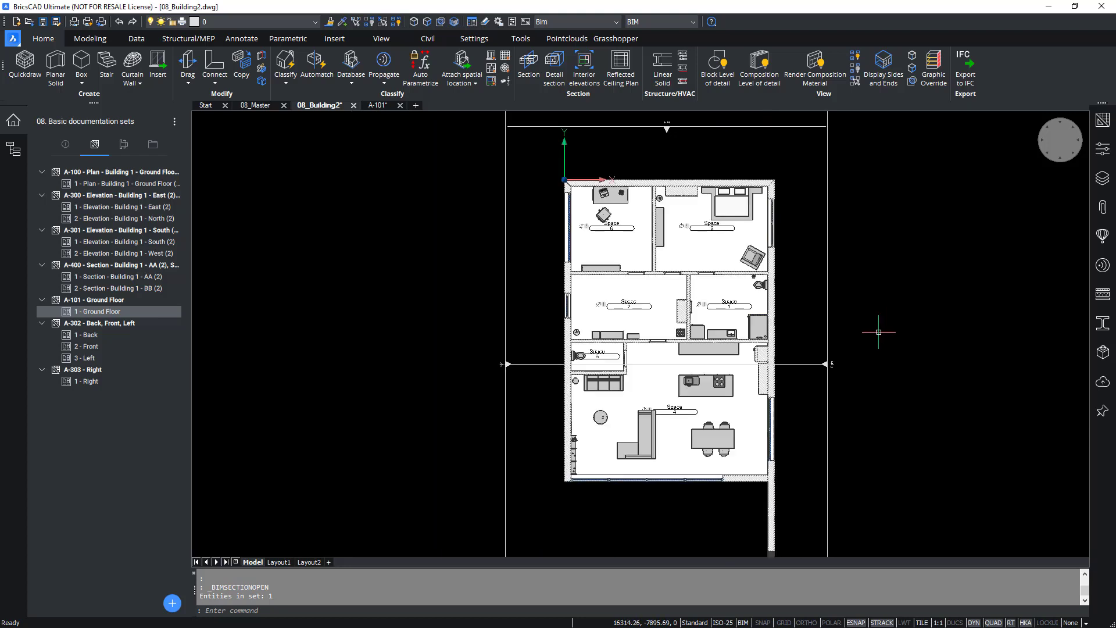
click(828, 339)
key(Escape)
key(Escape)
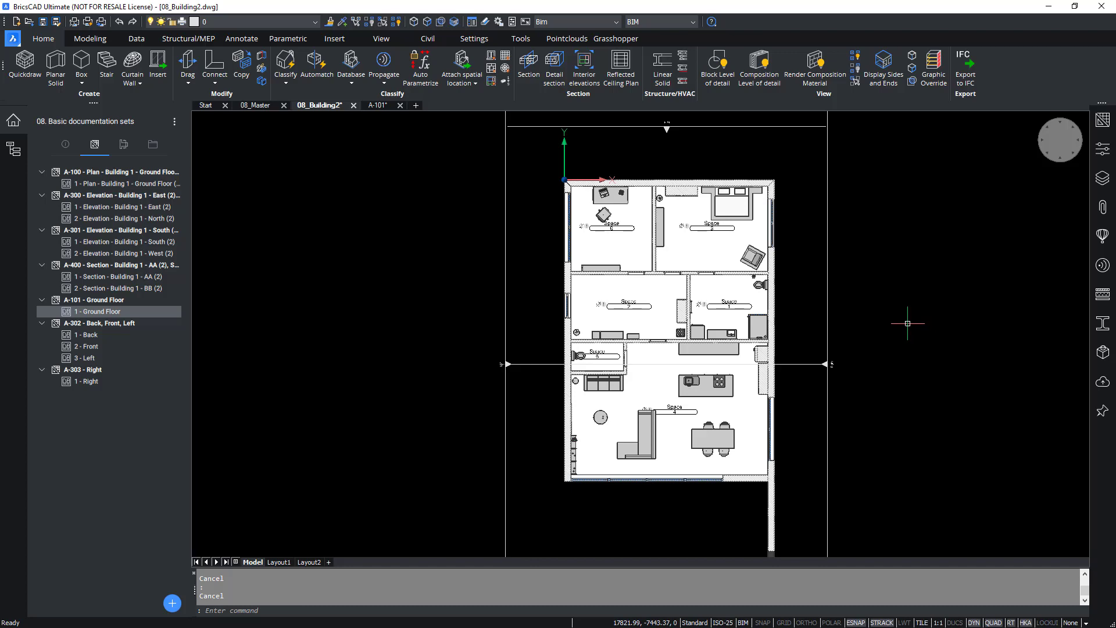
Delete the L-shaped sofa from Space 4 on the Building 2 ground floor
scroll(672, 465, up, 5)
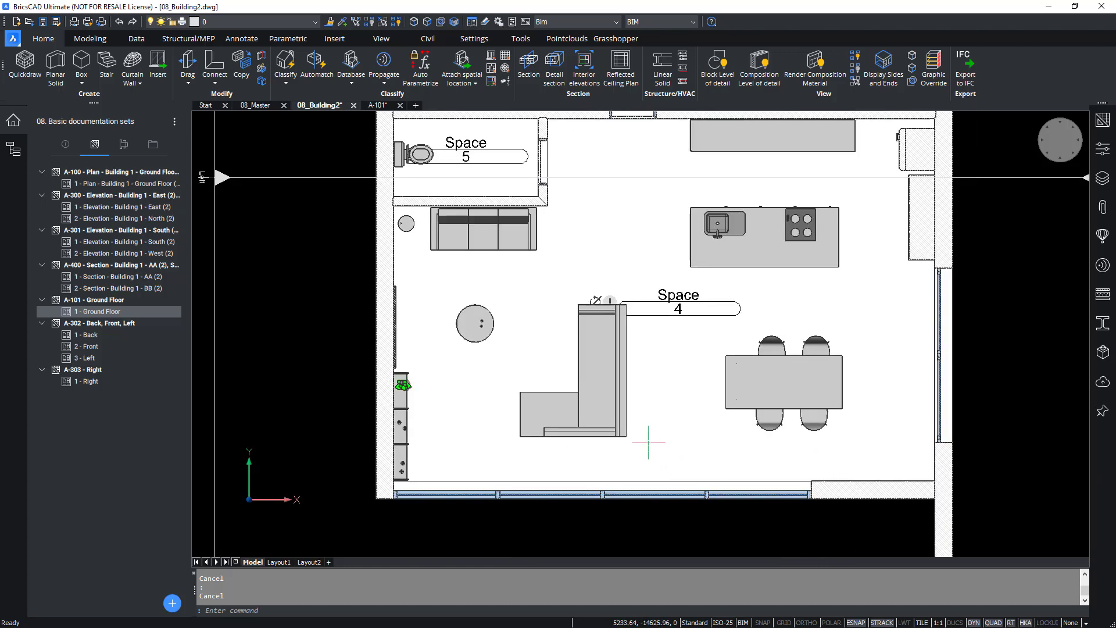
click(607, 407)
key(Delete)
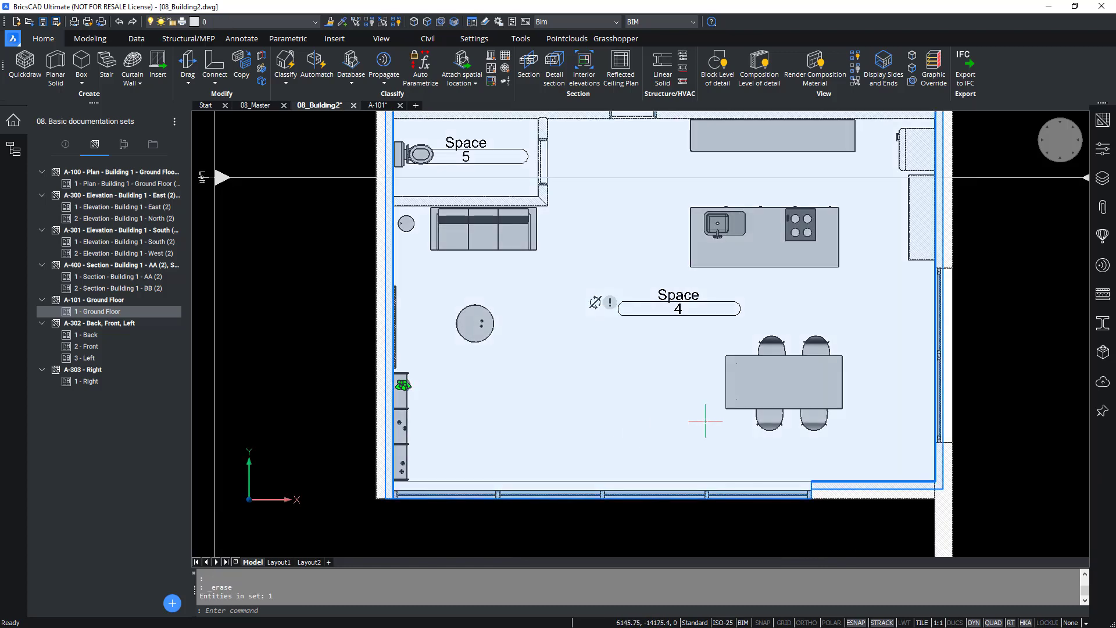
Move the two leftmost dining chairs in Space 4 slightly towards the left end of the table
click(762, 419)
click(770, 349)
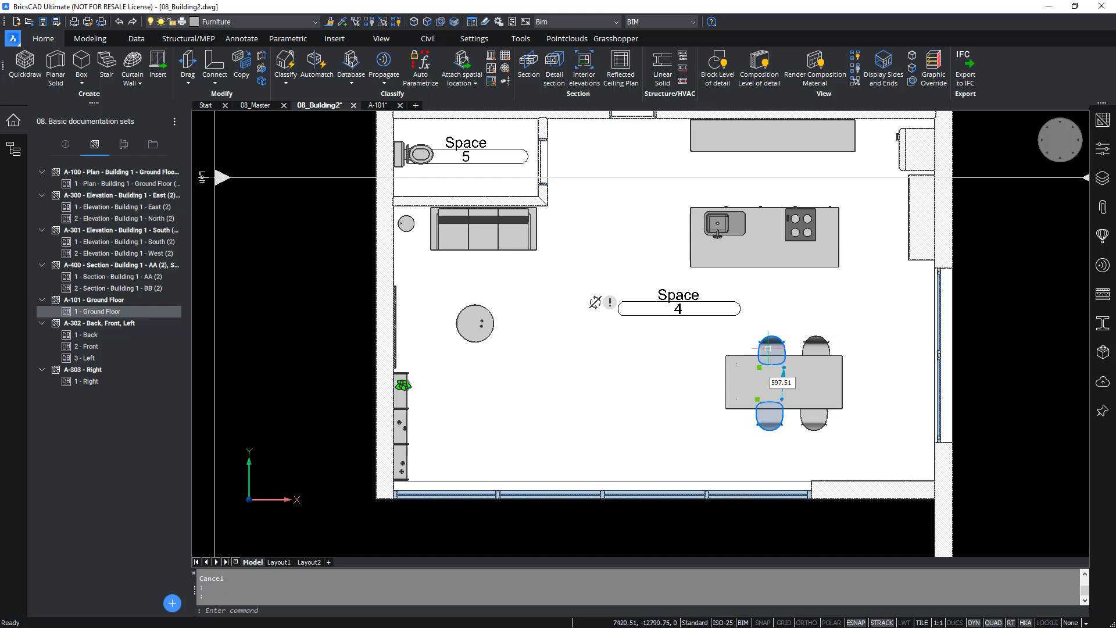
click(793, 383)
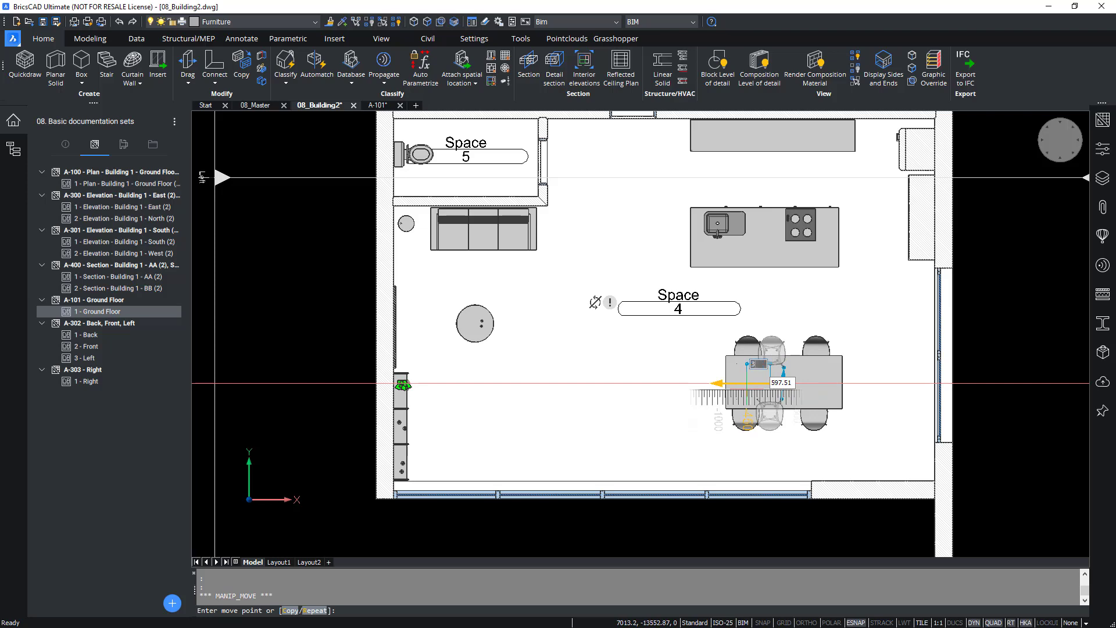
key(Escape)
key(Escape)
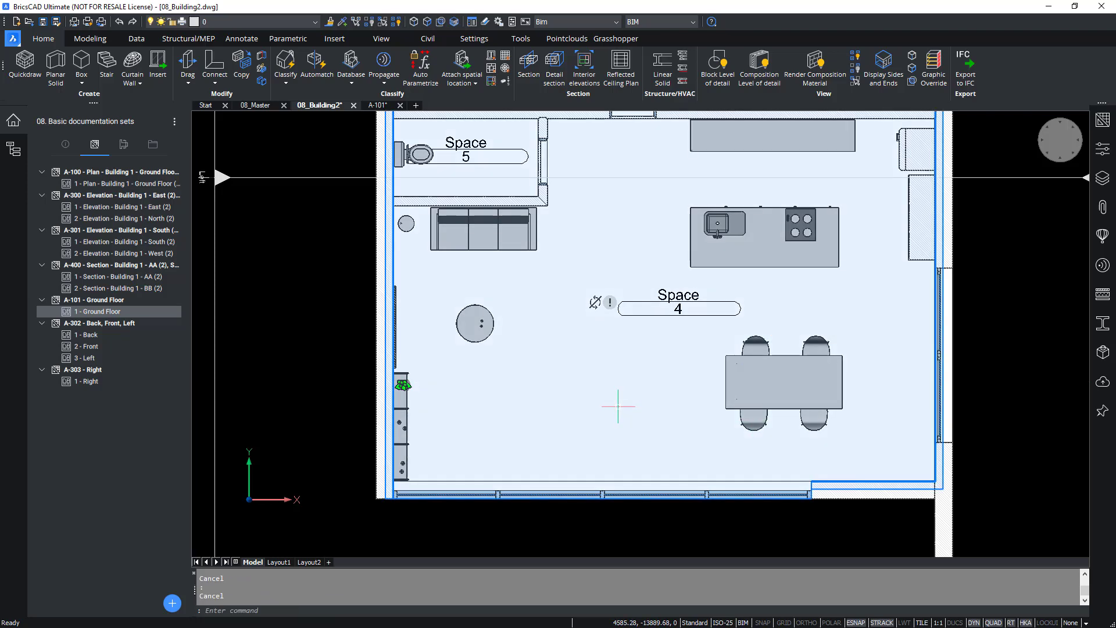
Assign a brick cavity wall composition to the four exterior walls of Building 2, accepting the reference face
mouse_move(617, 406)
scroll(591, 391, down, 5)
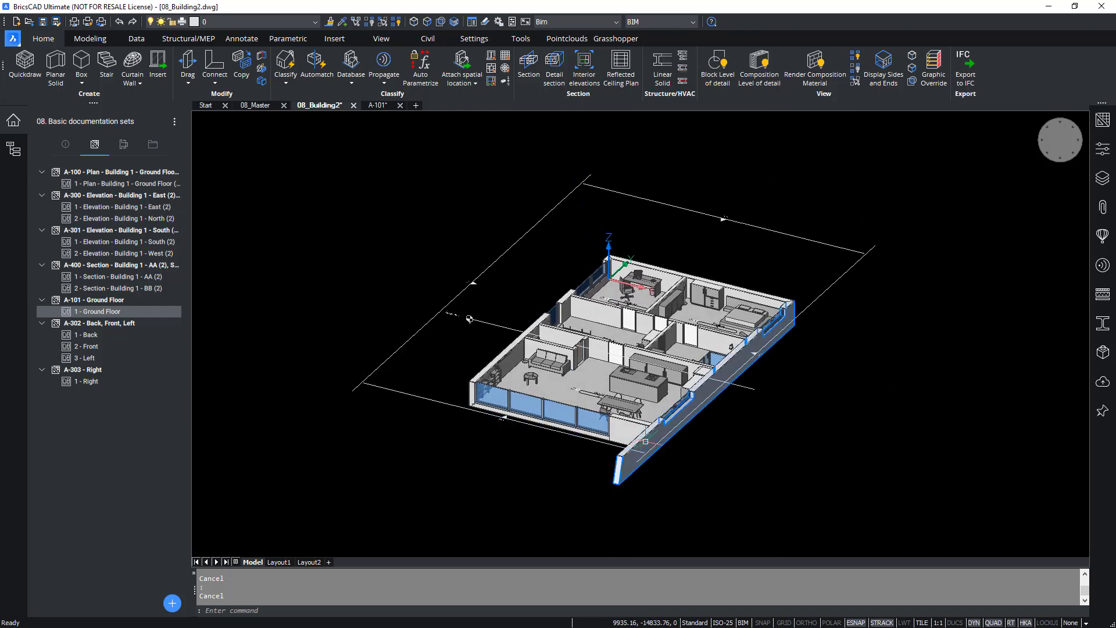
click(652, 446)
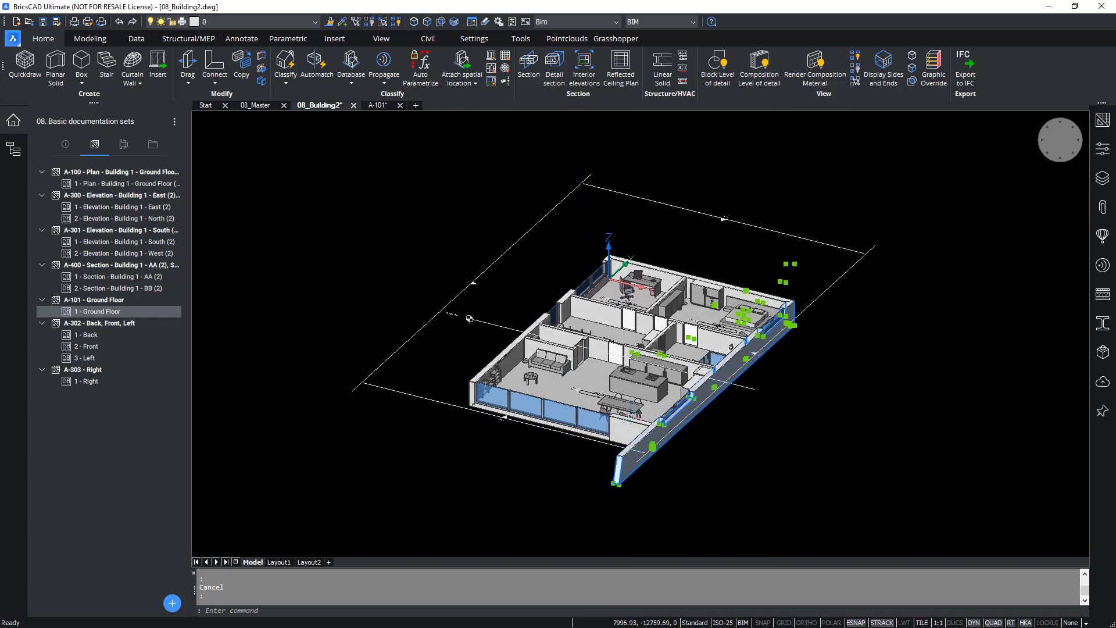
click(470, 319)
scroll(470, 319, up, 3)
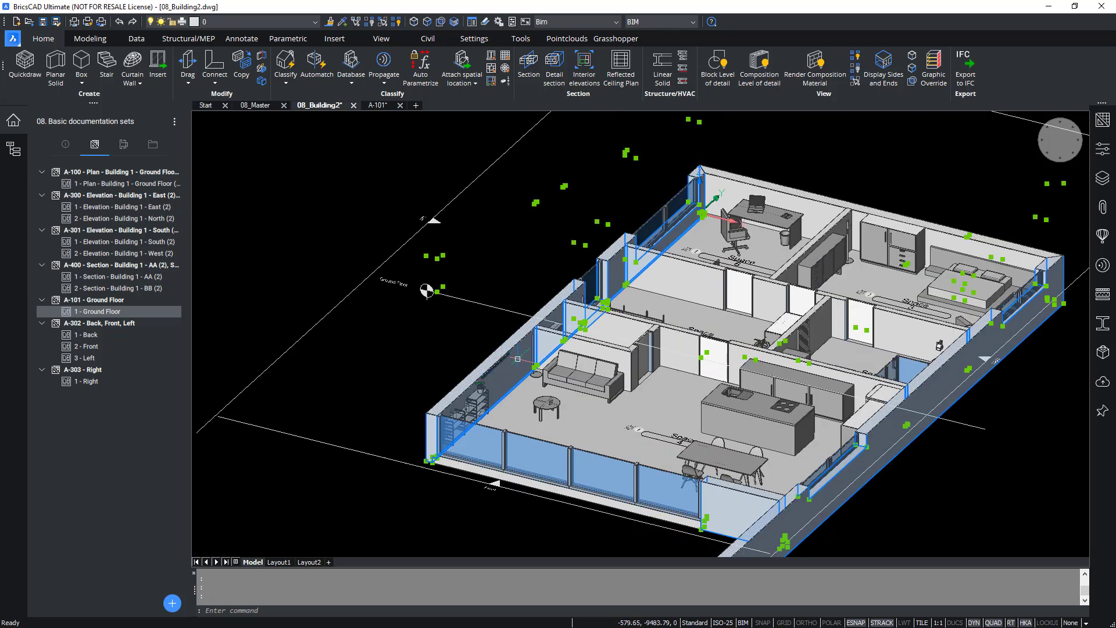
click(865, 212)
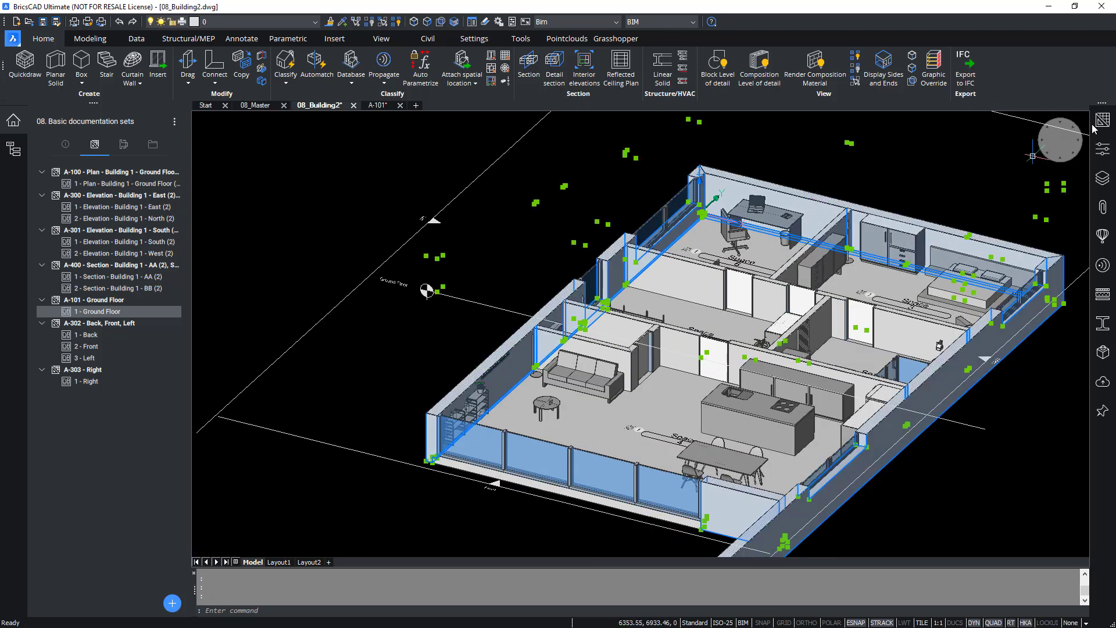
click(1103, 157)
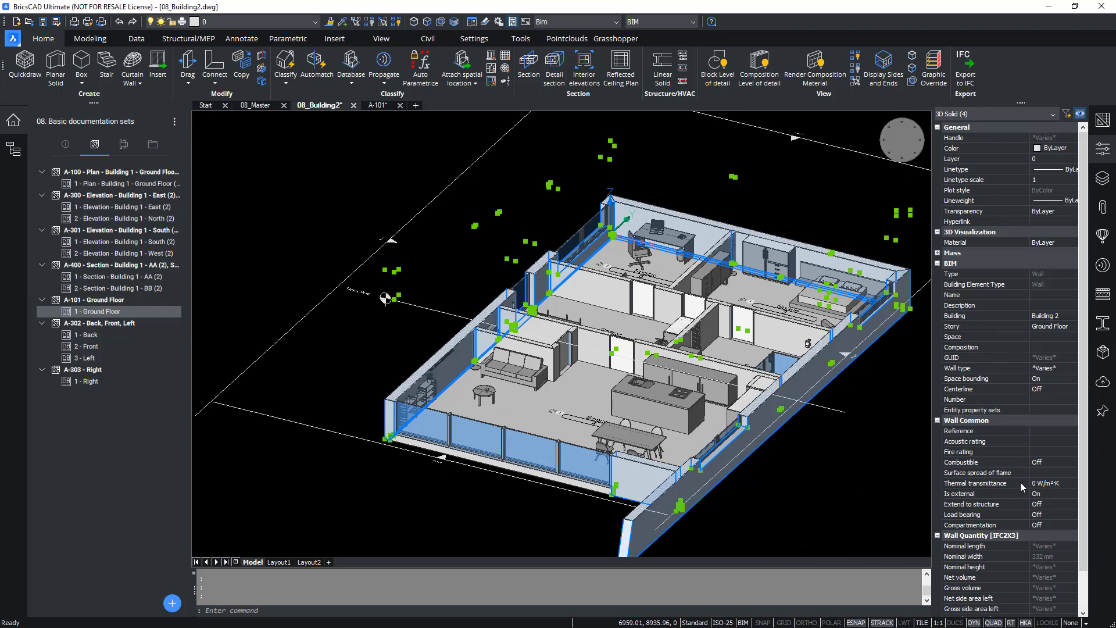
click(1103, 294)
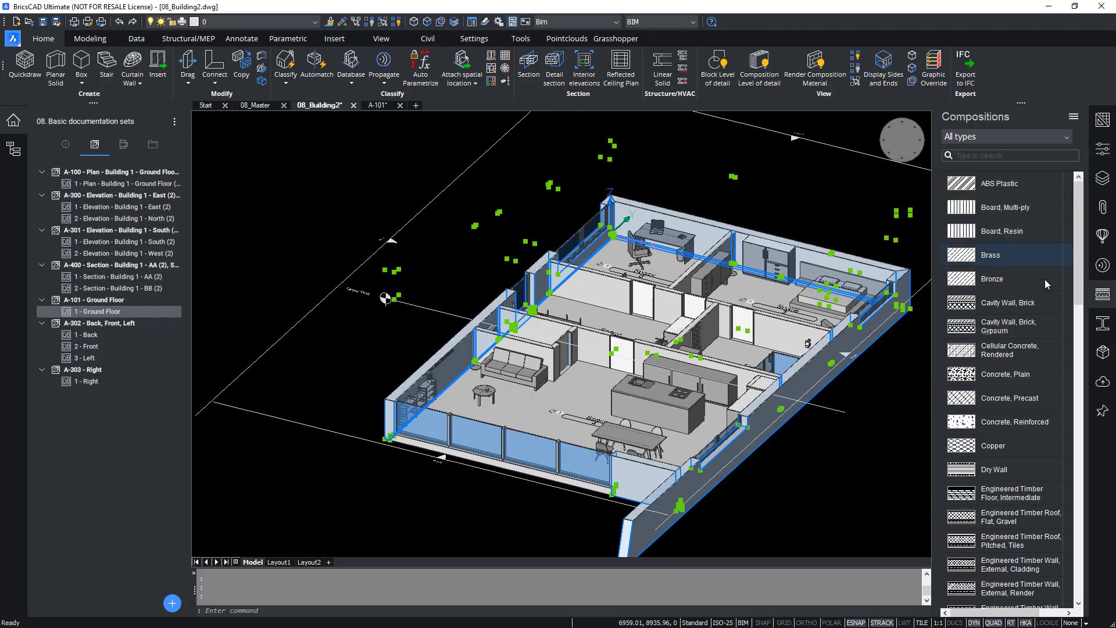
drag(1018, 314, 652, 525)
key(Return)
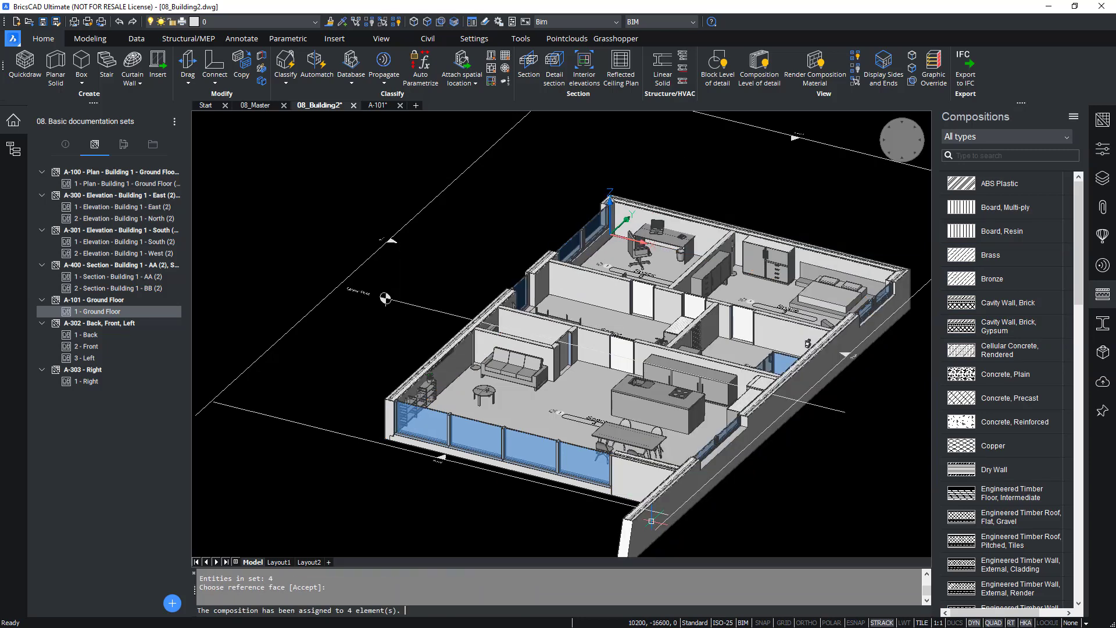
Close the compositions library, check the exterior wall layers of Building 2 and save the 08_Building2 drawing
key(Escape)
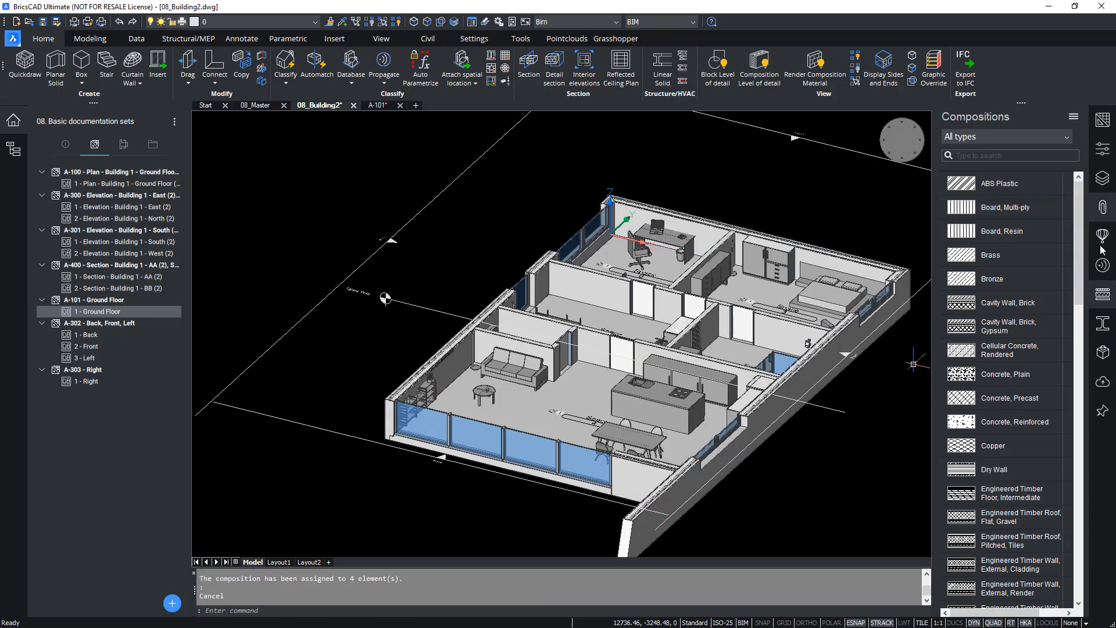
click(1102, 294)
scroll(785, 525, up, 5)
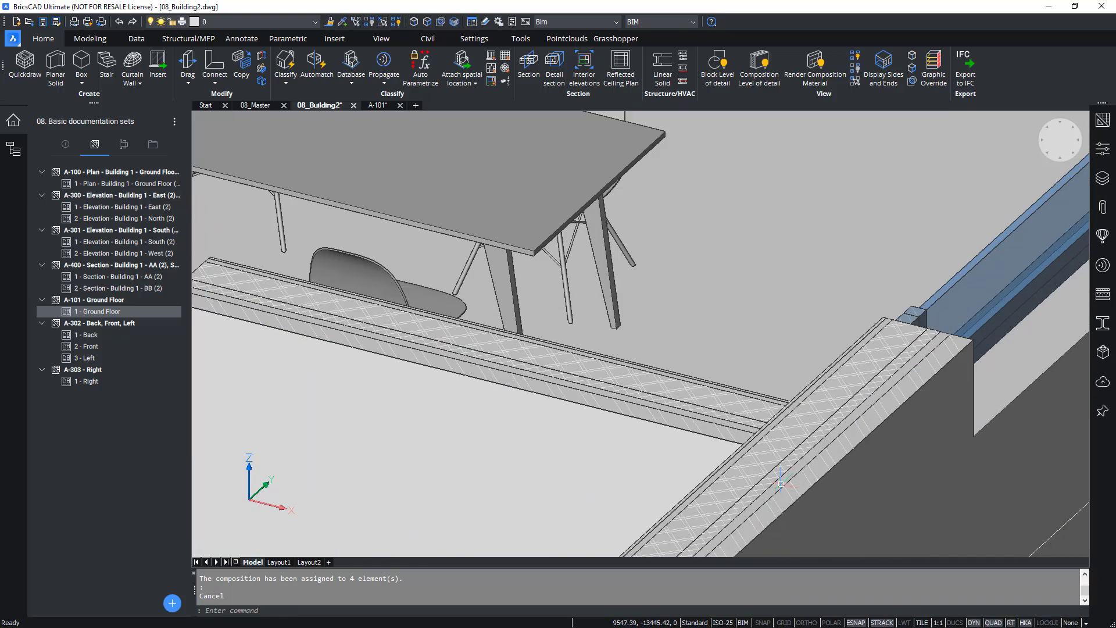
scroll(799, 478, down, 2)
scroll(799, 478, down, 5)
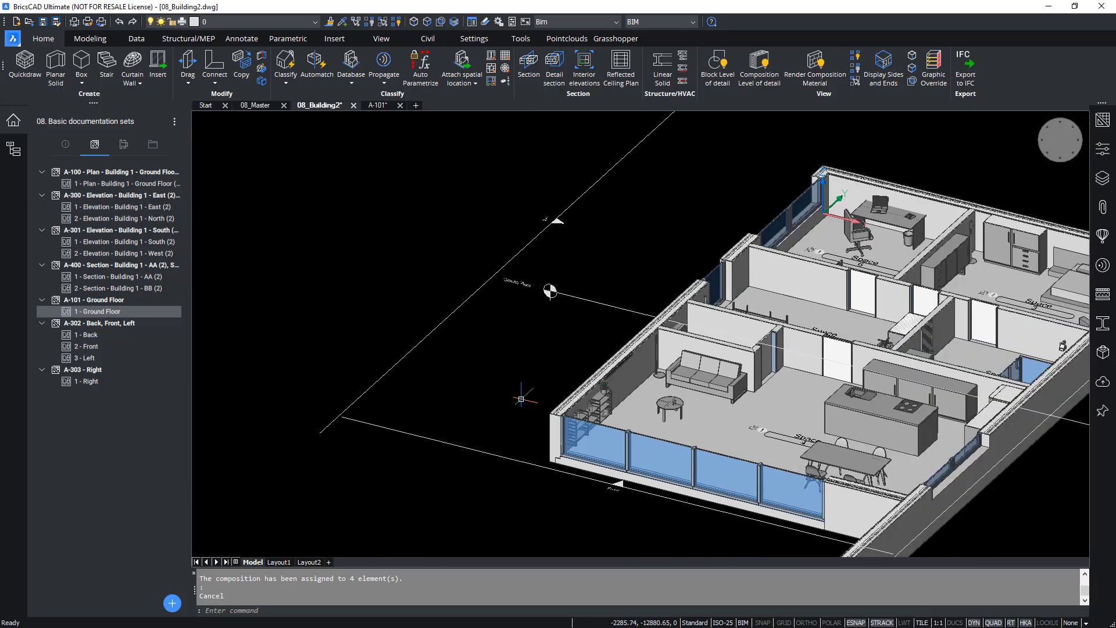
scroll(639, 378, up, 4)
scroll(777, 363, down, 4)
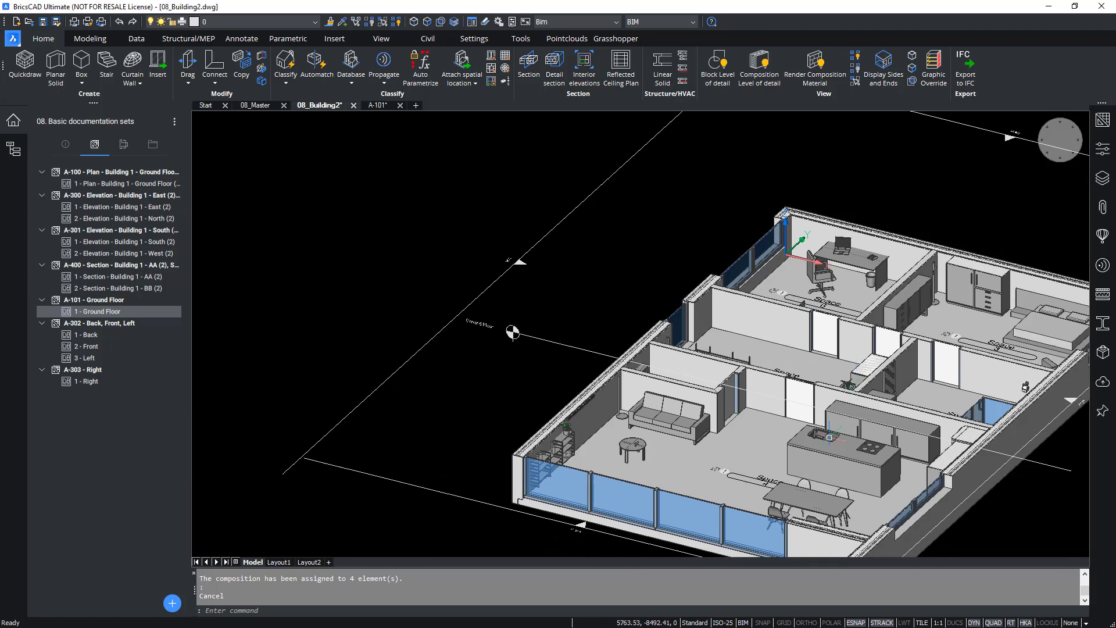
middle_drag(778, 363, 568, 292)
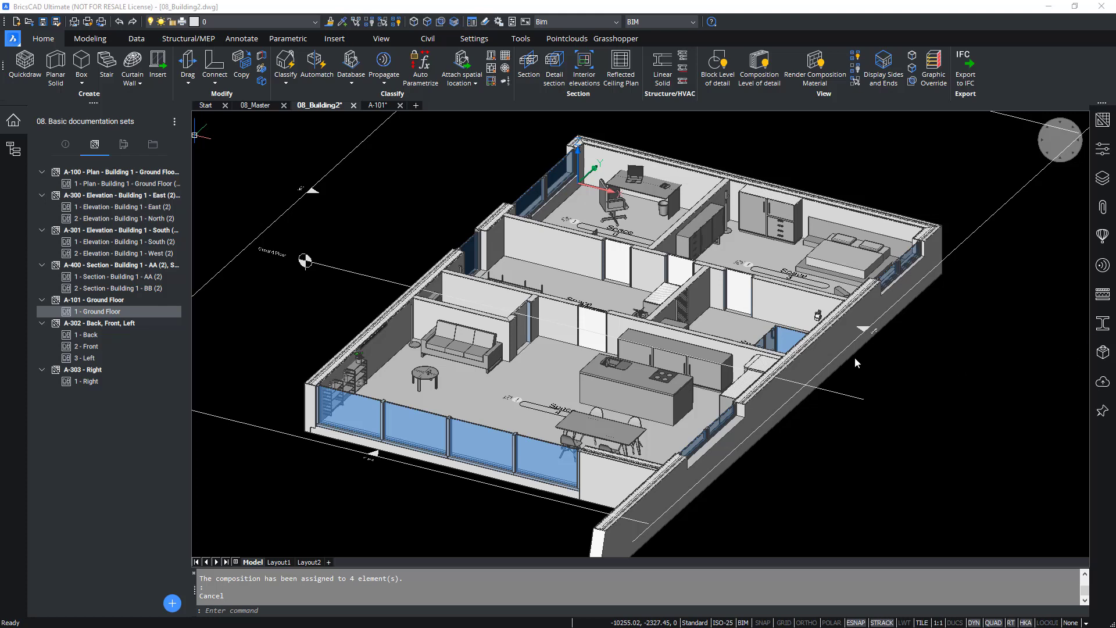
click(45, 25)
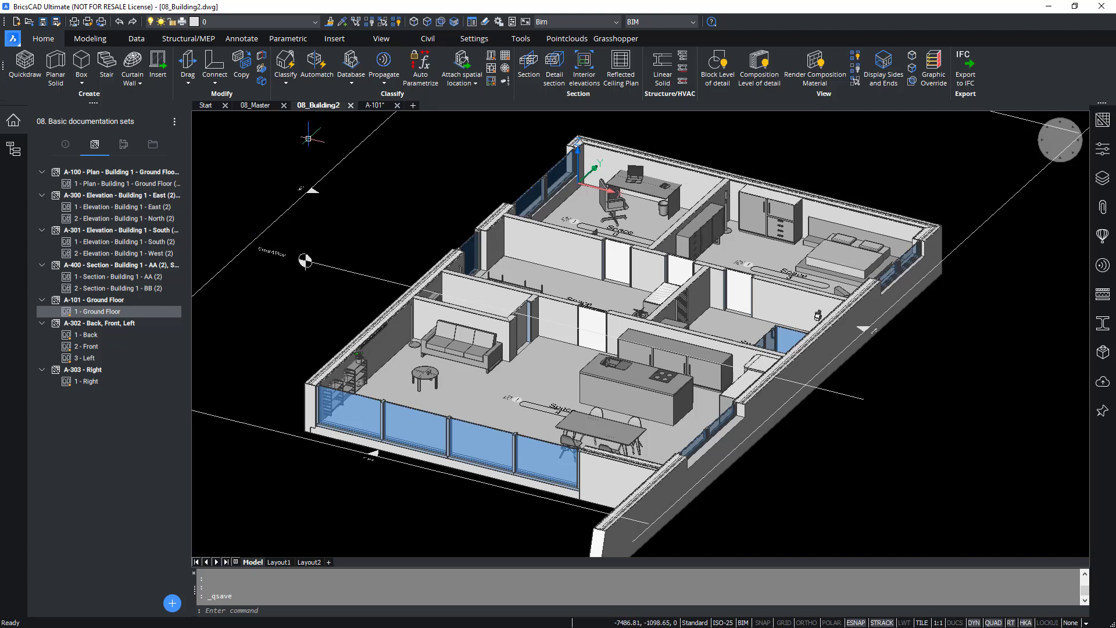
Return to sheet A-101 and turn on the Background_BRX_2D_Symbols layer to display the furniture symbols in the plan
click(375, 106)
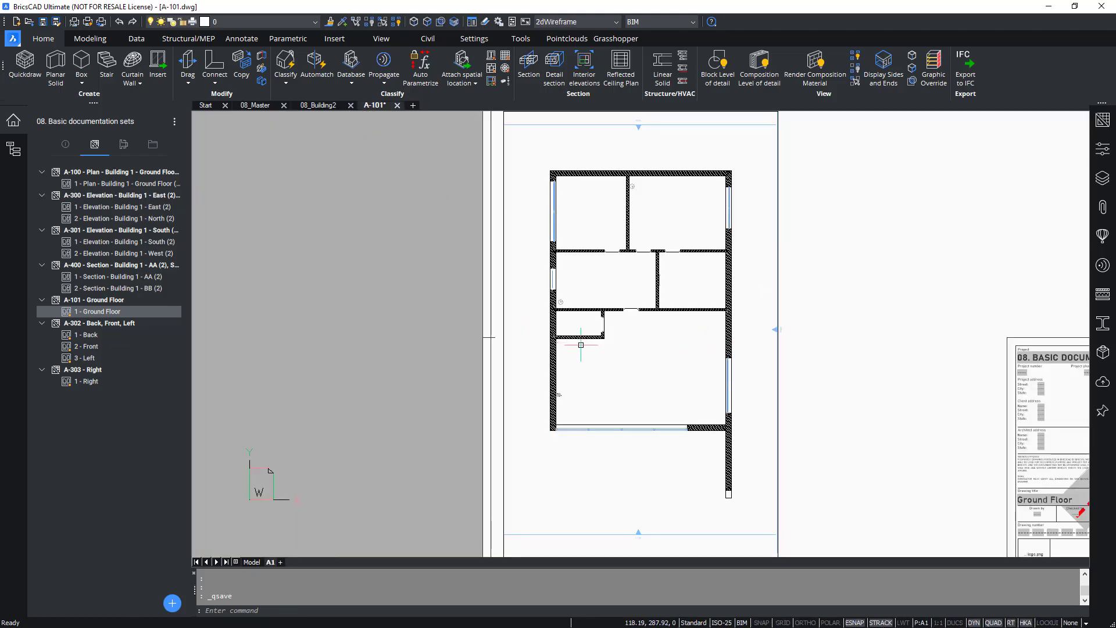
click(837, 412)
click(757, 457)
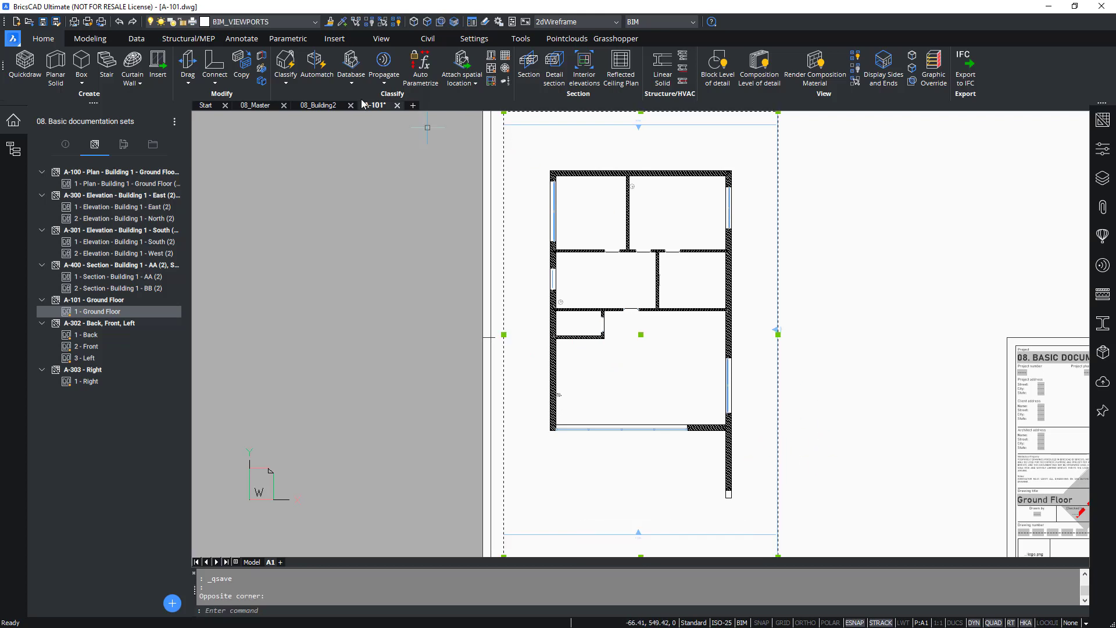
click(273, 22)
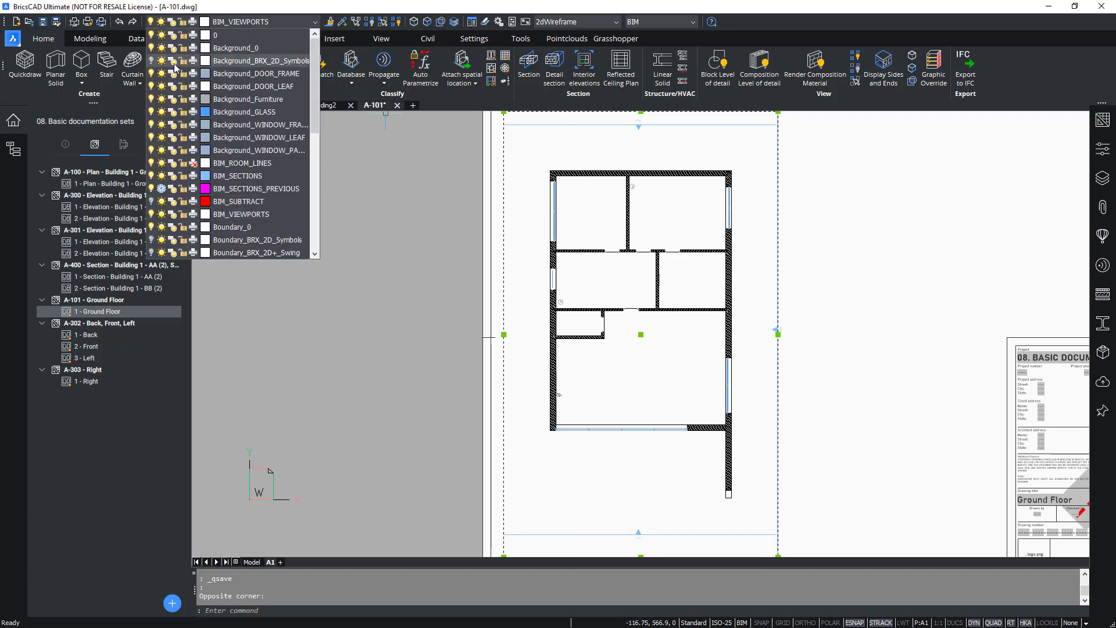
click(151, 60)
key(Escape)
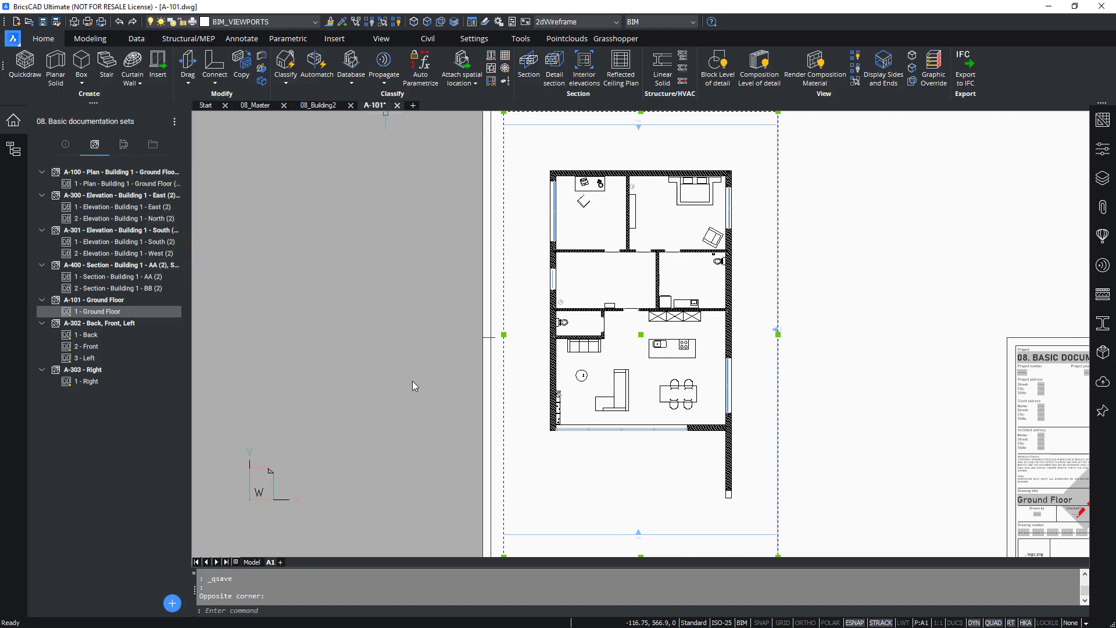
key(Escape)
key(Escape)
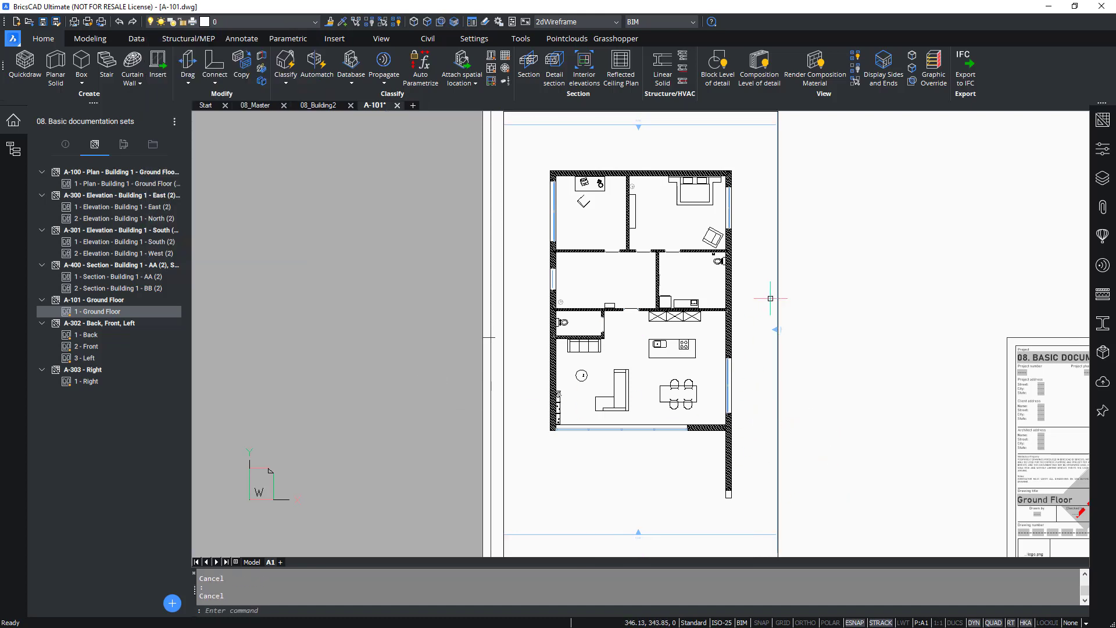
Update the Ground Floor viewport on sheet A-101 from the edited Building 2 model and hide the sheet set panel
click(802, 445)
click(735, 491)
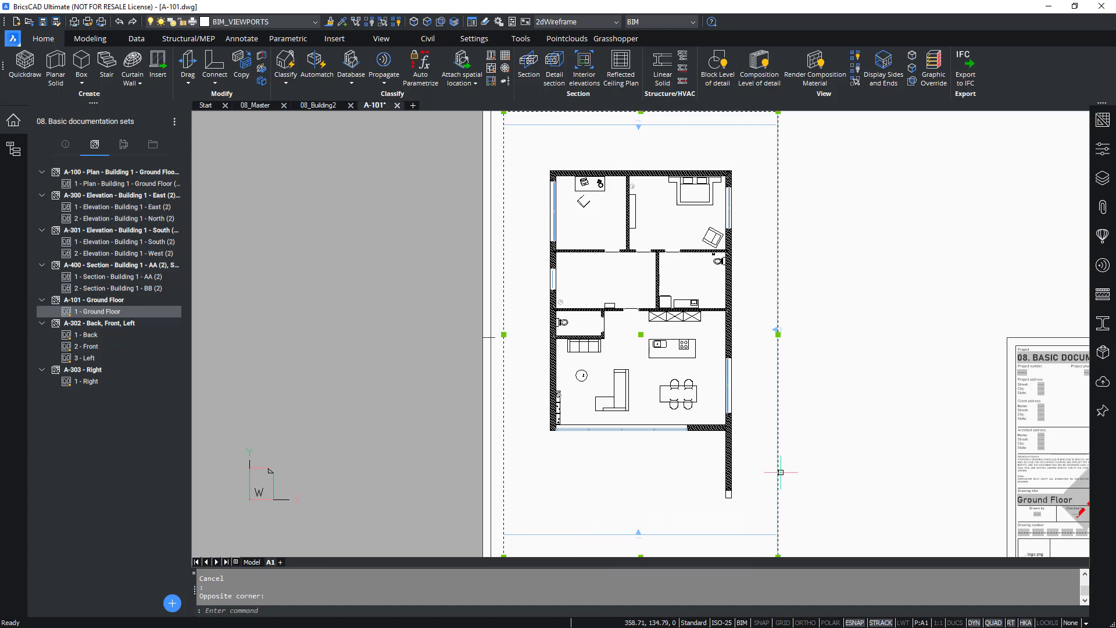
mouse_move(799, 478)
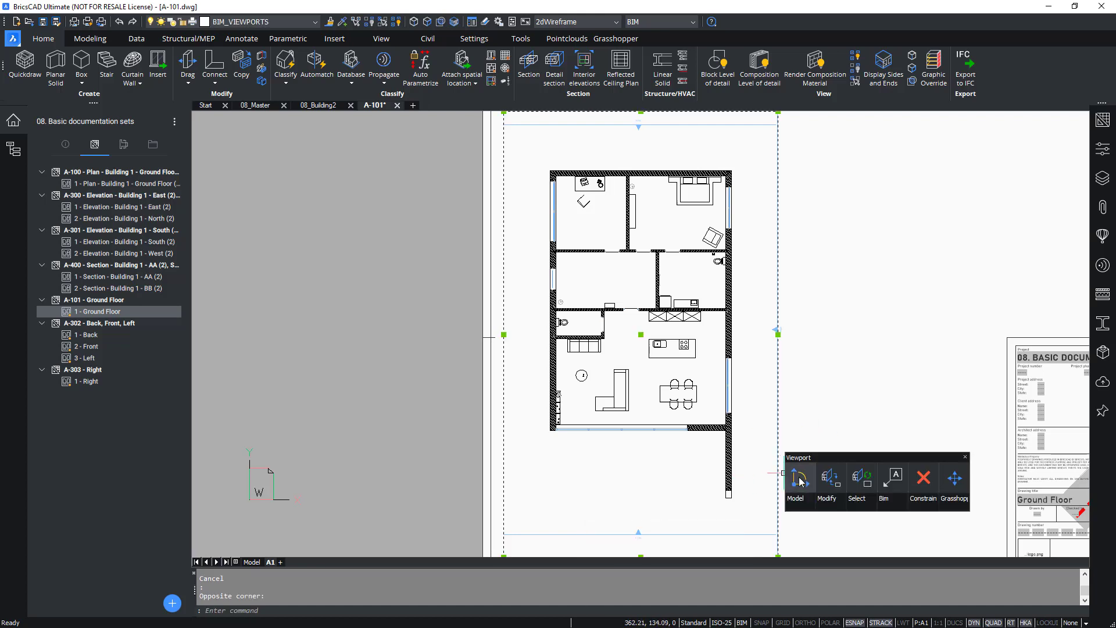
click(858, 486)
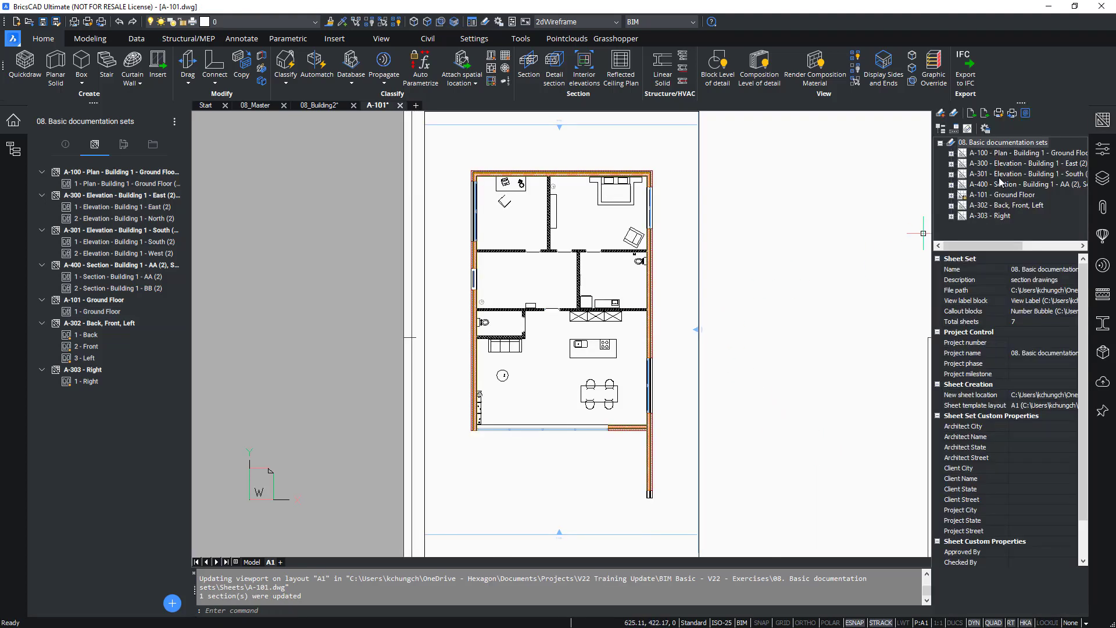
click(1100, 120)
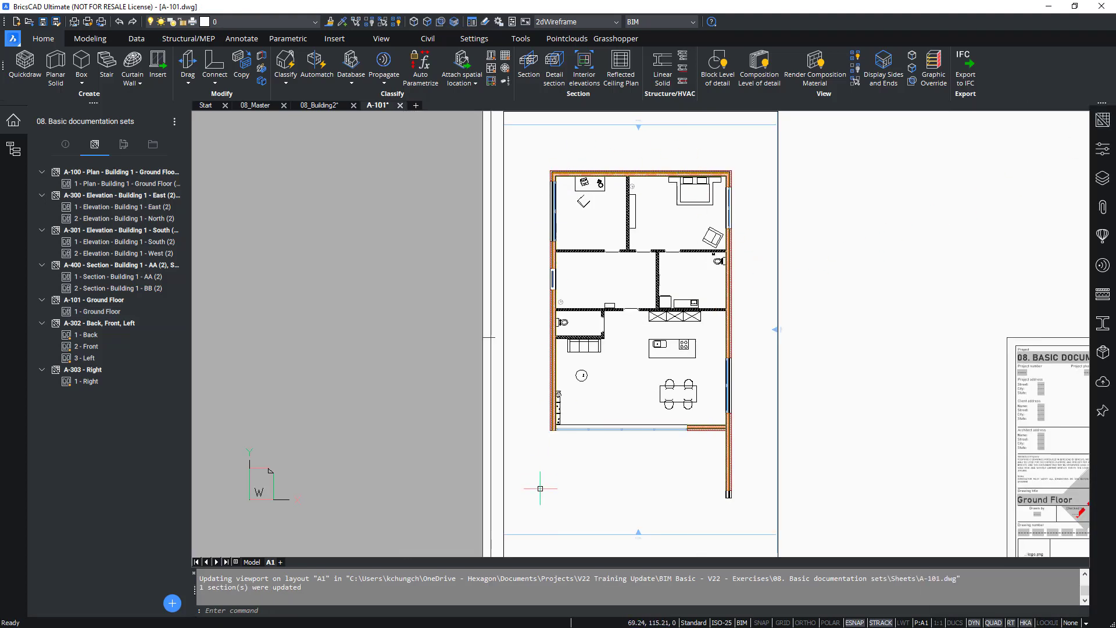
Examine the cavity wall layers and the dining furniture in the updated Ground Floor plan
scroll(734, 504, up, 10)
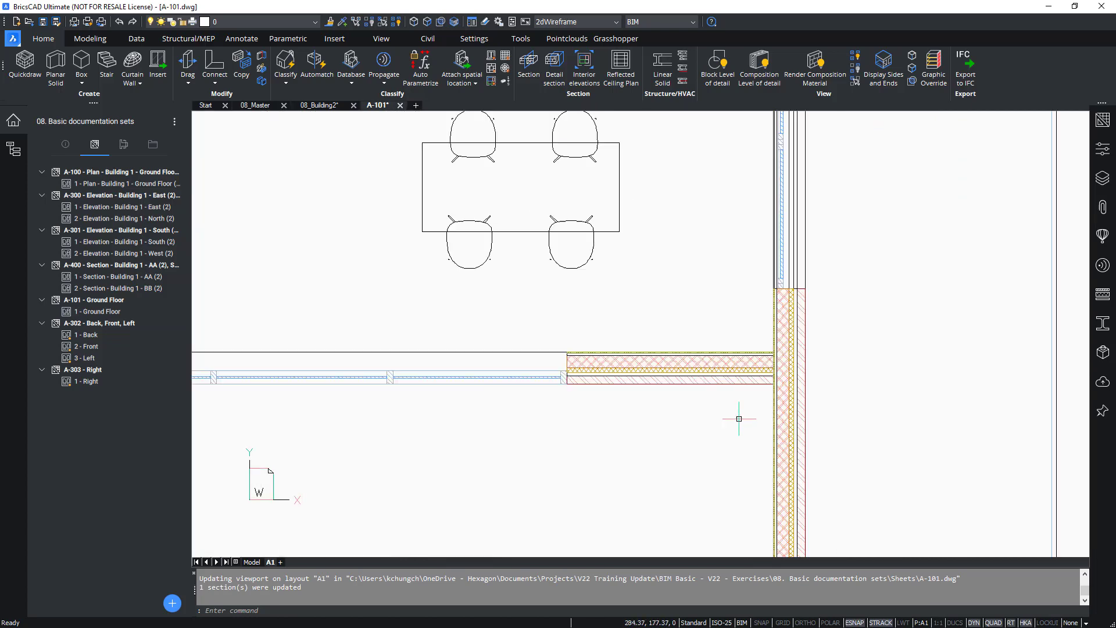
scroll(797, 503, down, 6)
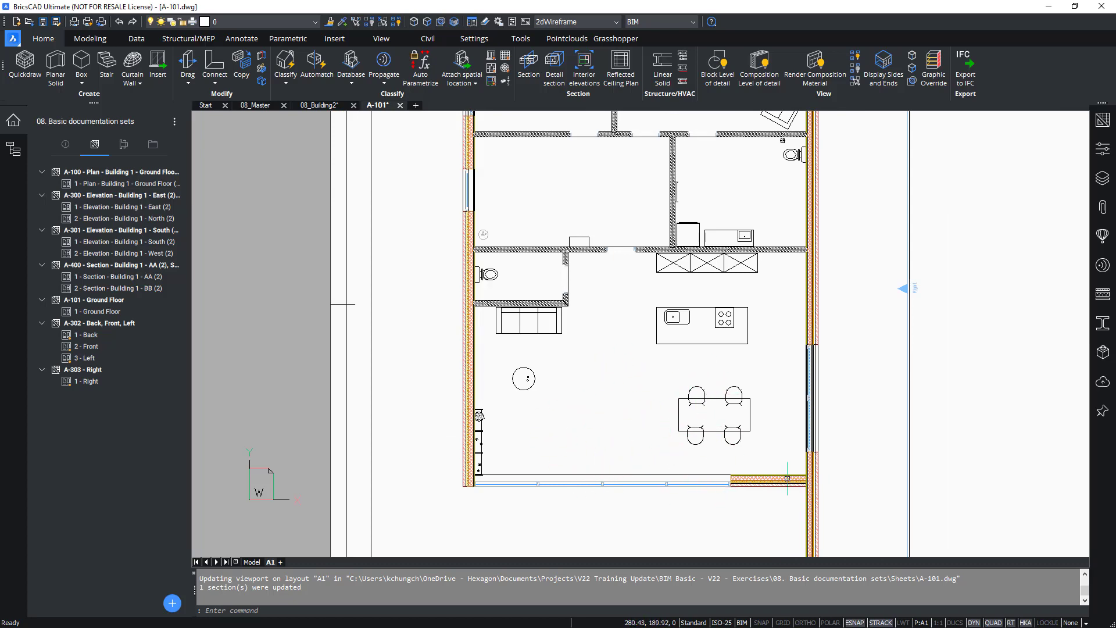
scroll(827, 480, up, 2)
scroll(827, 479, up, 2)
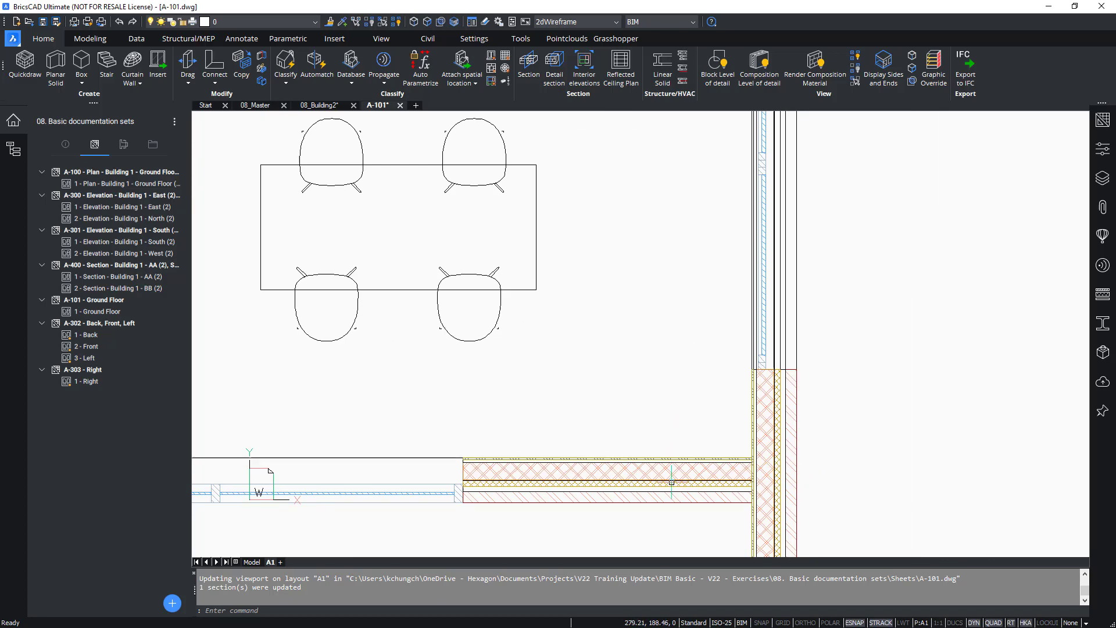
scroll(775, 509, up, 3)
scroll(774, 509, up, 1)
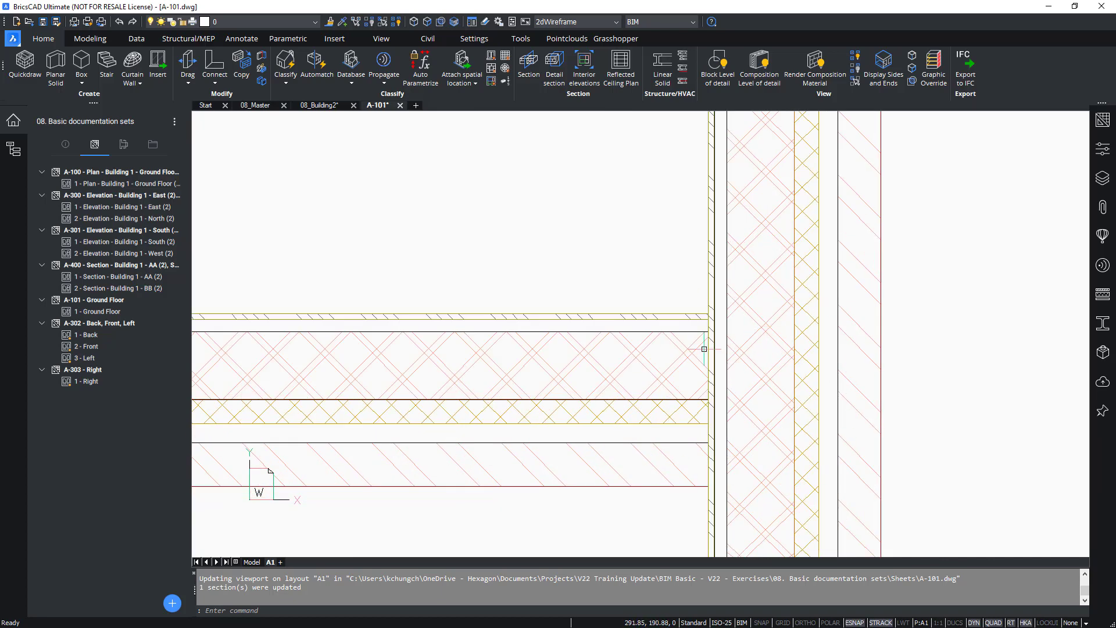
scroll(724, 459, down, 5)
scroll(725, 459, down, 6)
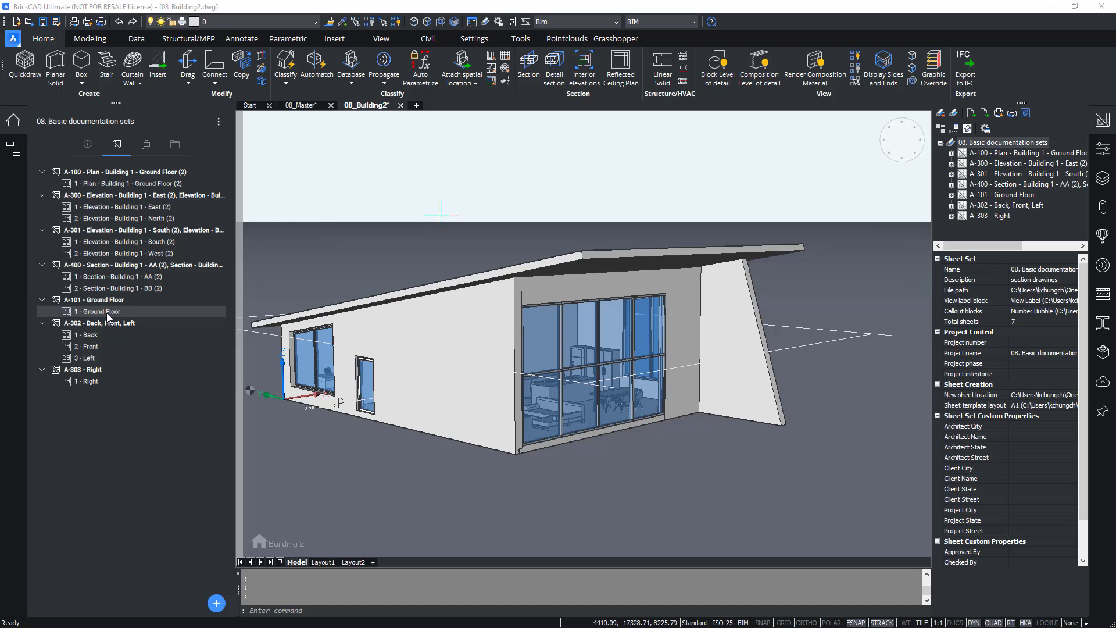
Open the Ground Floor view on sheet A-101 from the 08_Building2 drawing and examine the exterior wall hatching
double_click(107, 313)
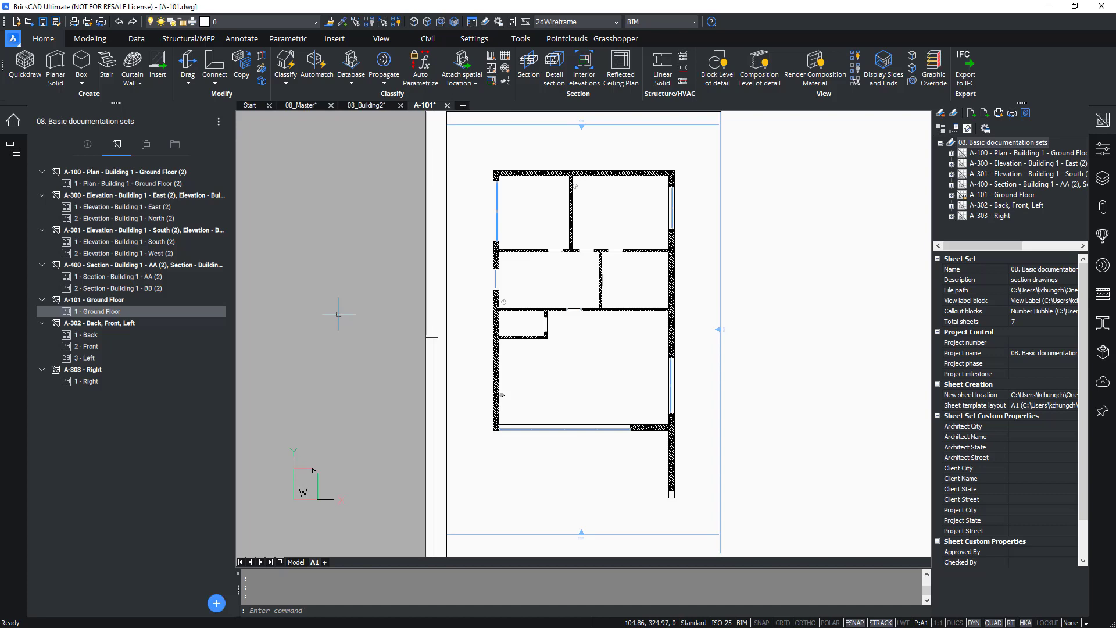
middle_drag(338, 314, 282, 257)
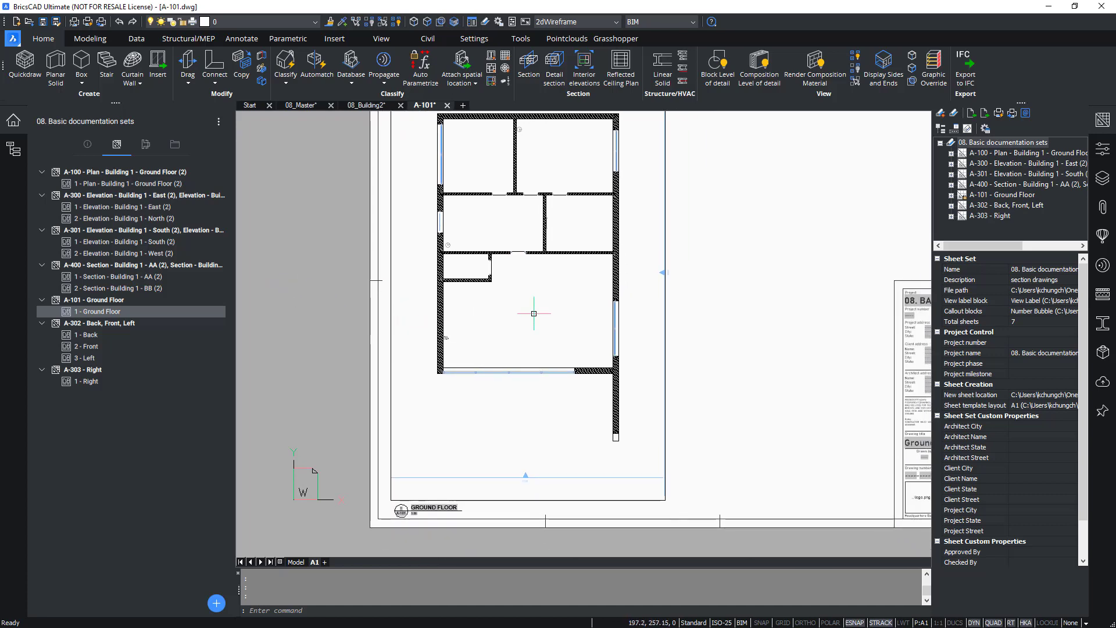
scroll(584, 374, up, 5)
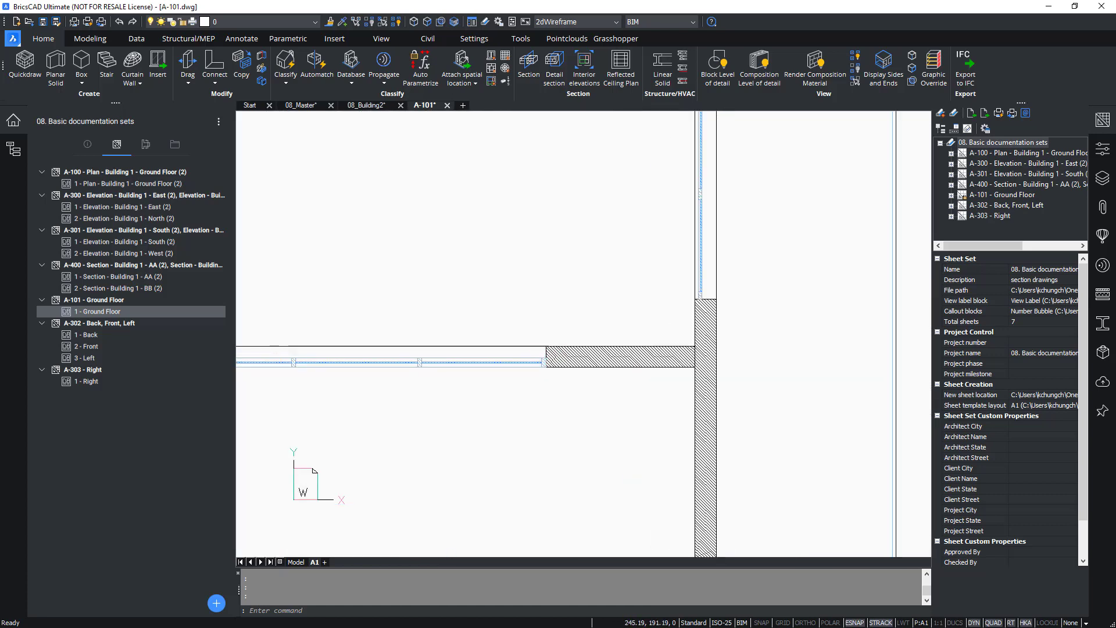
scroll(552, 366, up, 4)
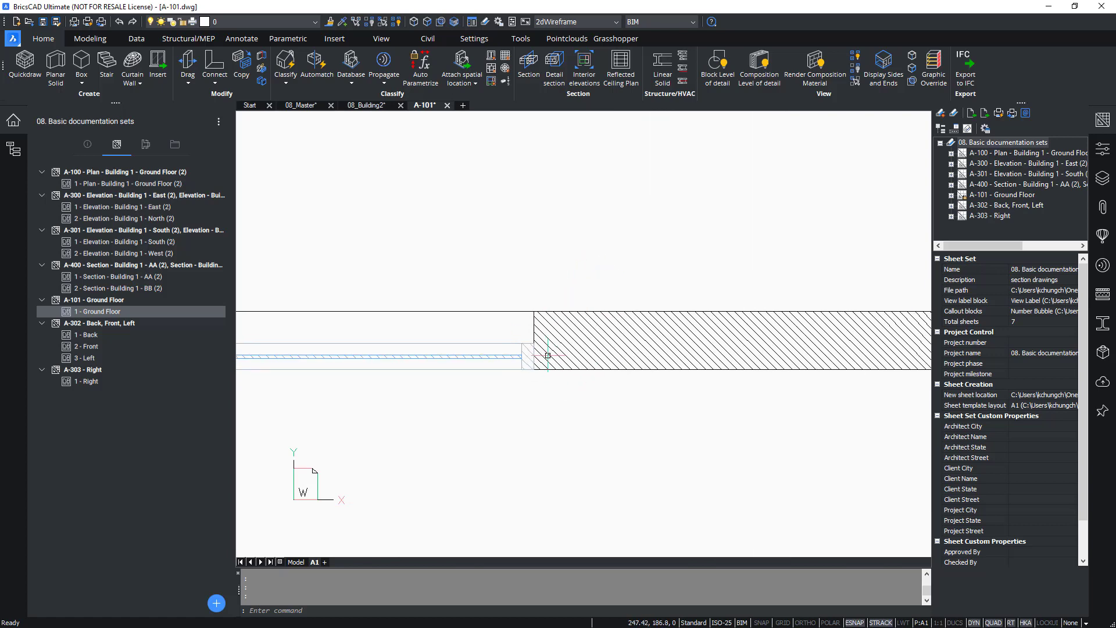
scroll(547, 355, down, 3)
scroll(543, 359, up, 3)
scroll(449, 359, down, 1)
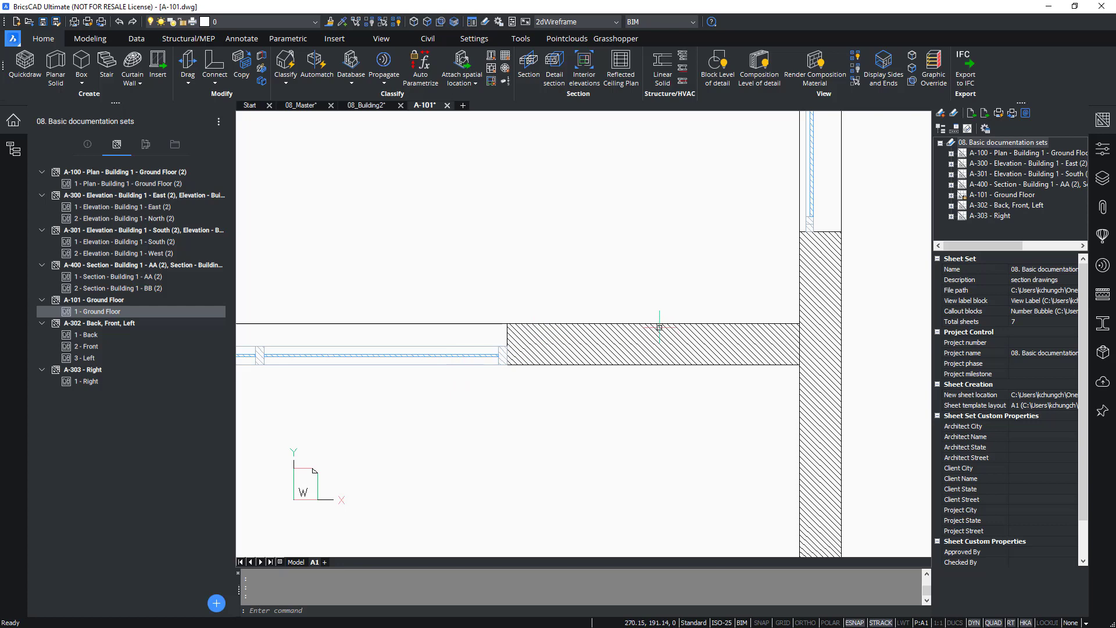
scroll(659, 326, down, 8)
scroll(645, 327, up, 3)
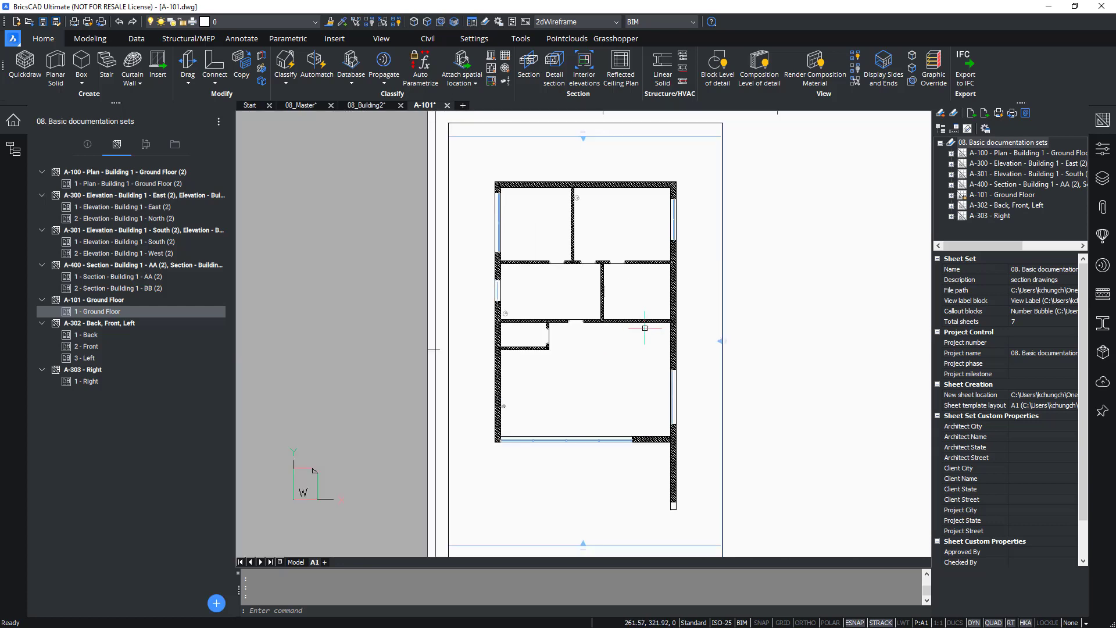
scroll(644, 328, down, 2)
scroll(644, 328, up, 2)
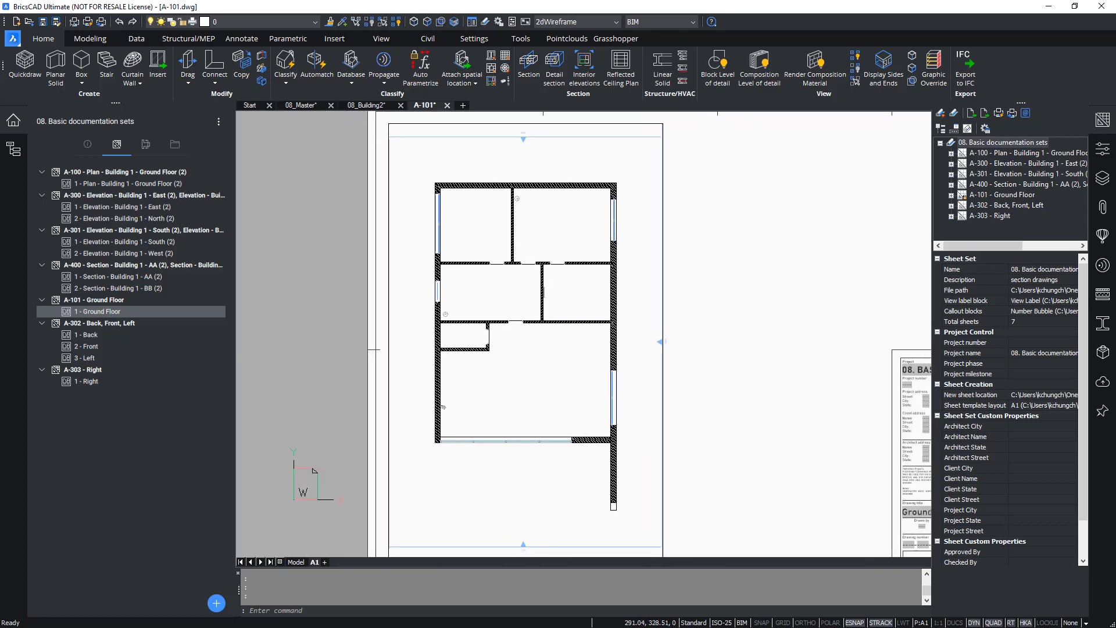
middle_drag(818, 305, 772, 293)
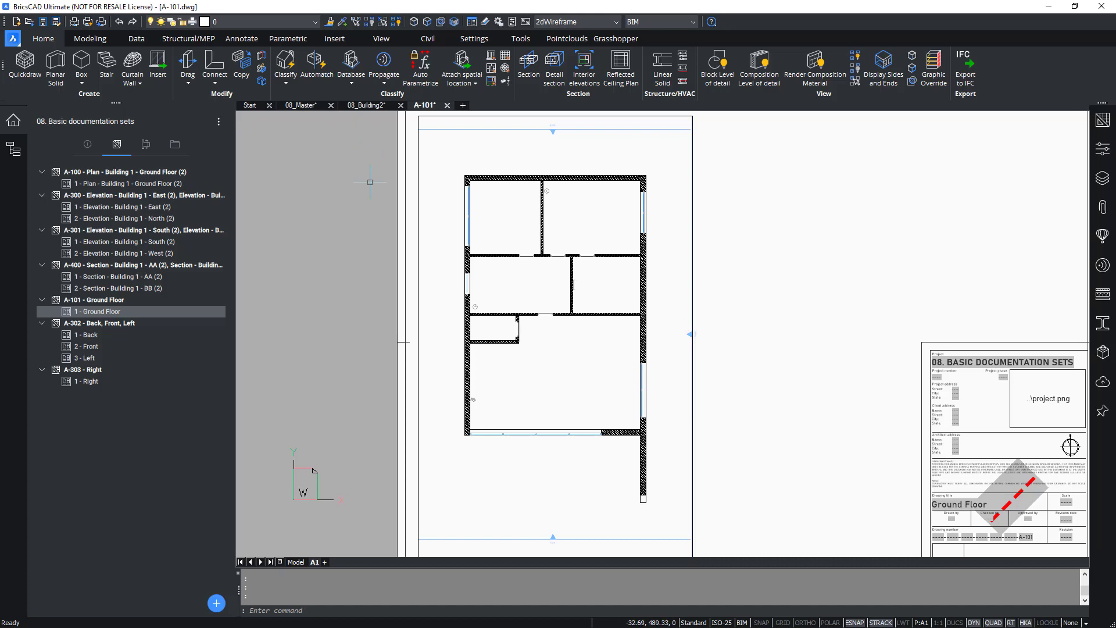
Switch on the Background_BRX_2D_Symbols layer so that the Ground Floor plan includes its furniture symbols
click(304, 22)
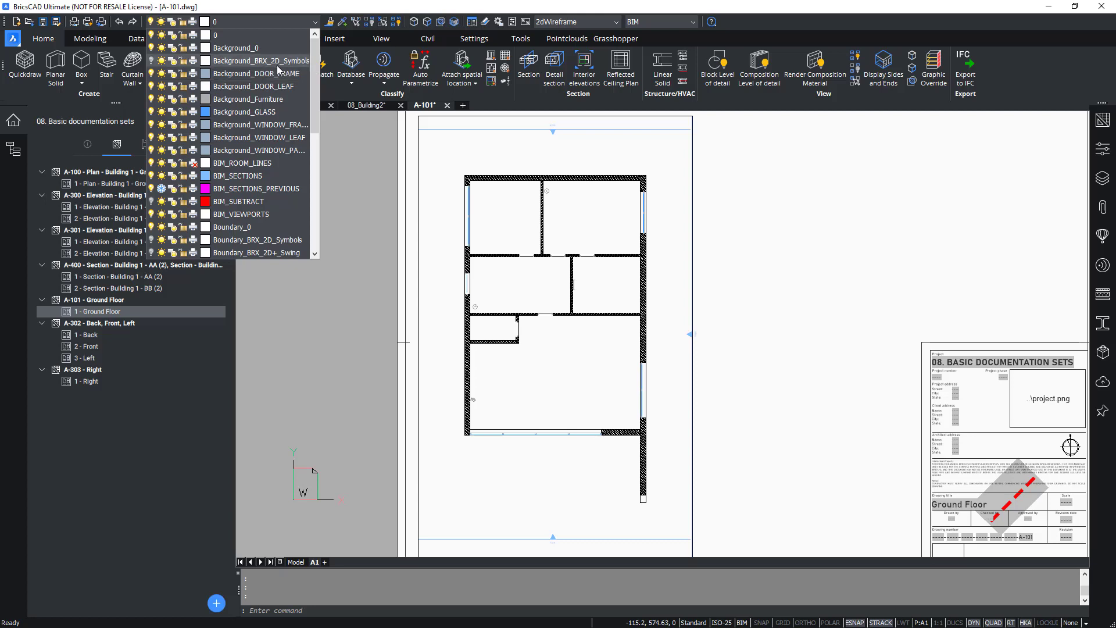
click(152, 61)
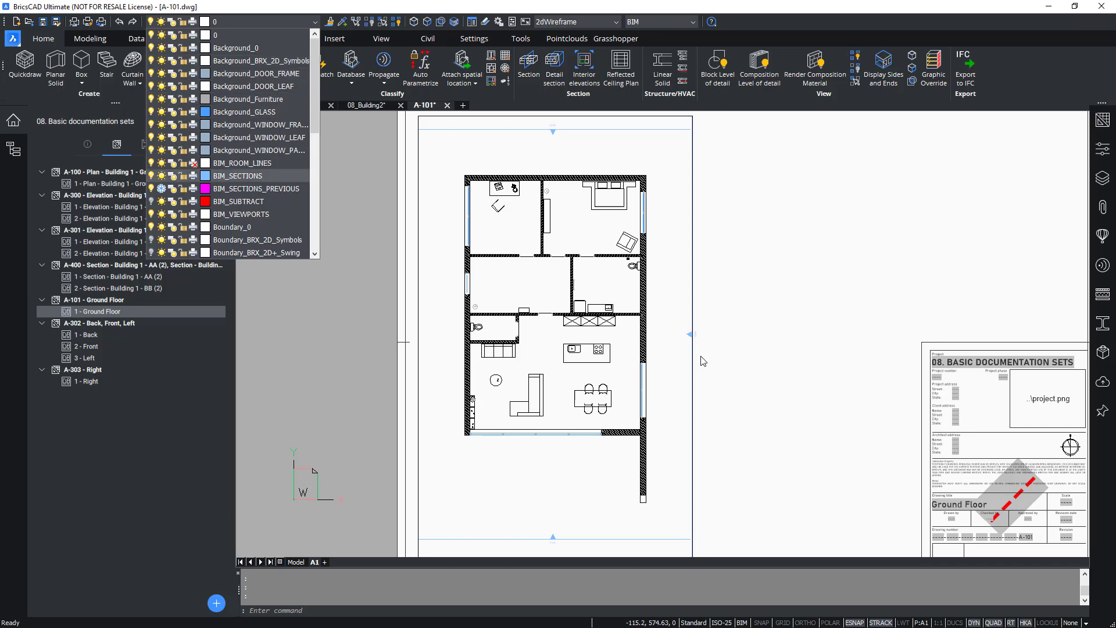
click(770, 360)
scroll(605, 378, up, 3)
key(Escape)
key(Escape)
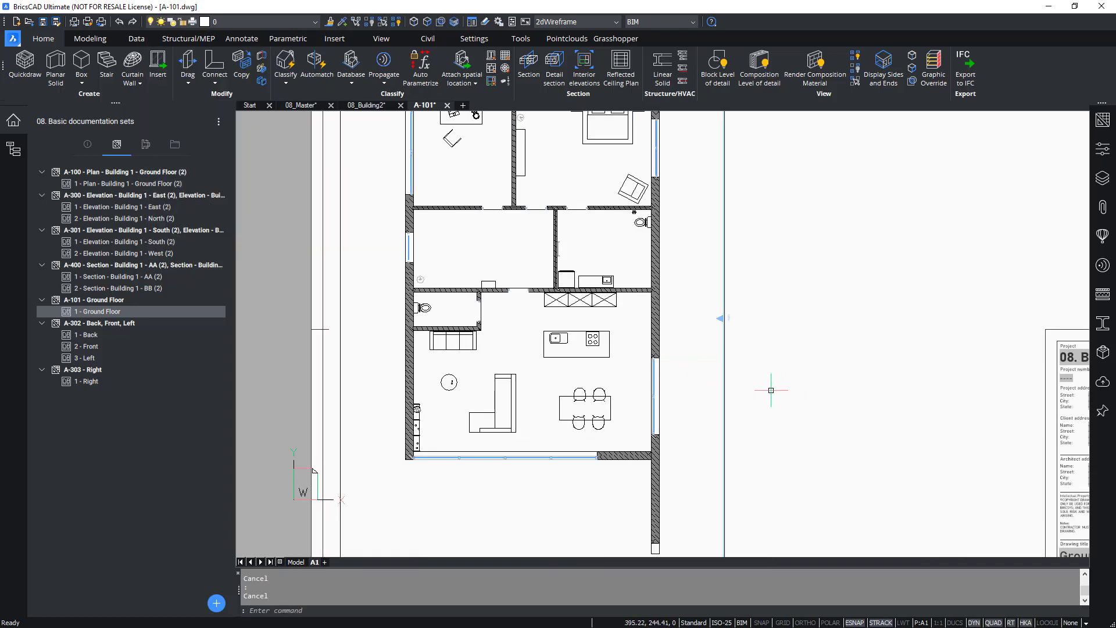
Compare the living and dining furniture in the A-101 plan with the furniture in the Building 2 model
scroll(616, 401, up, 5)
click(367, 106)
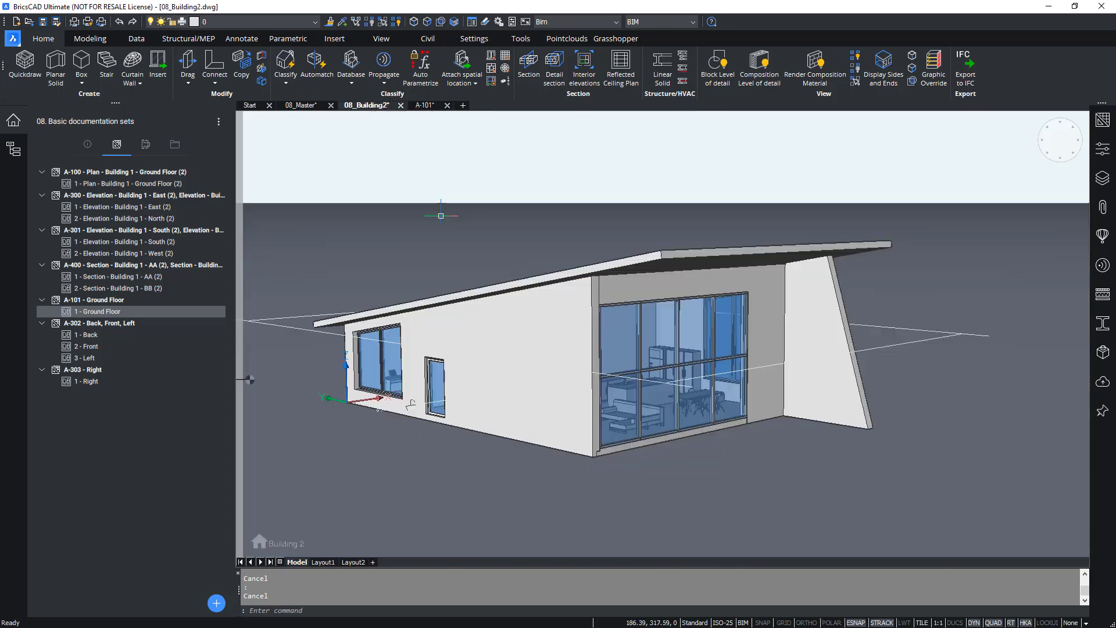
scroll(704, 409, up, 5)
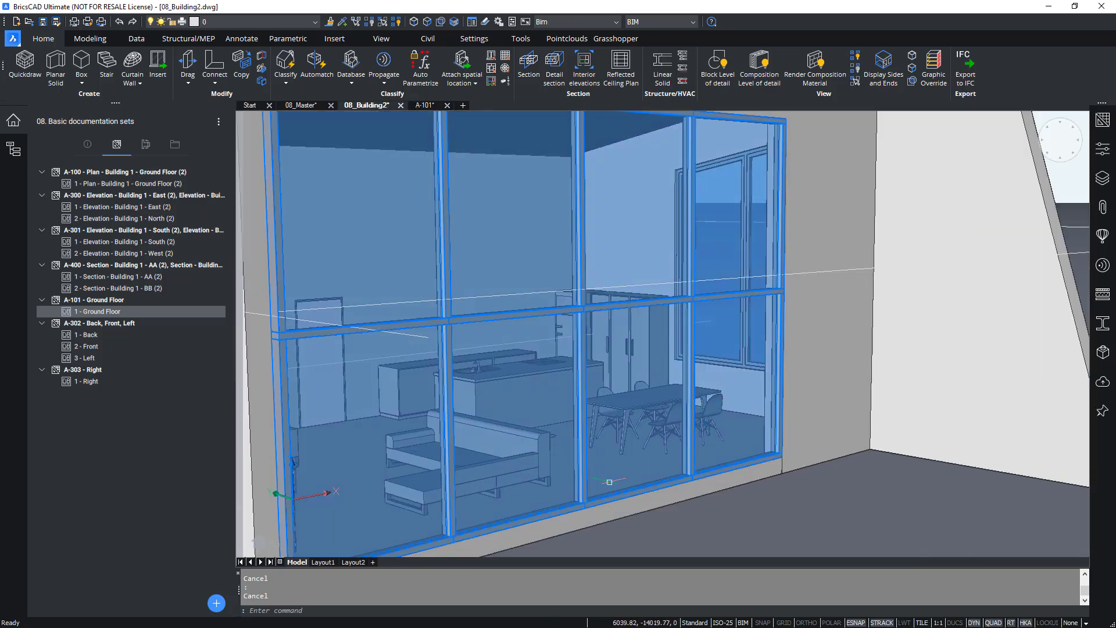
scroll(576, 426, down, 5)
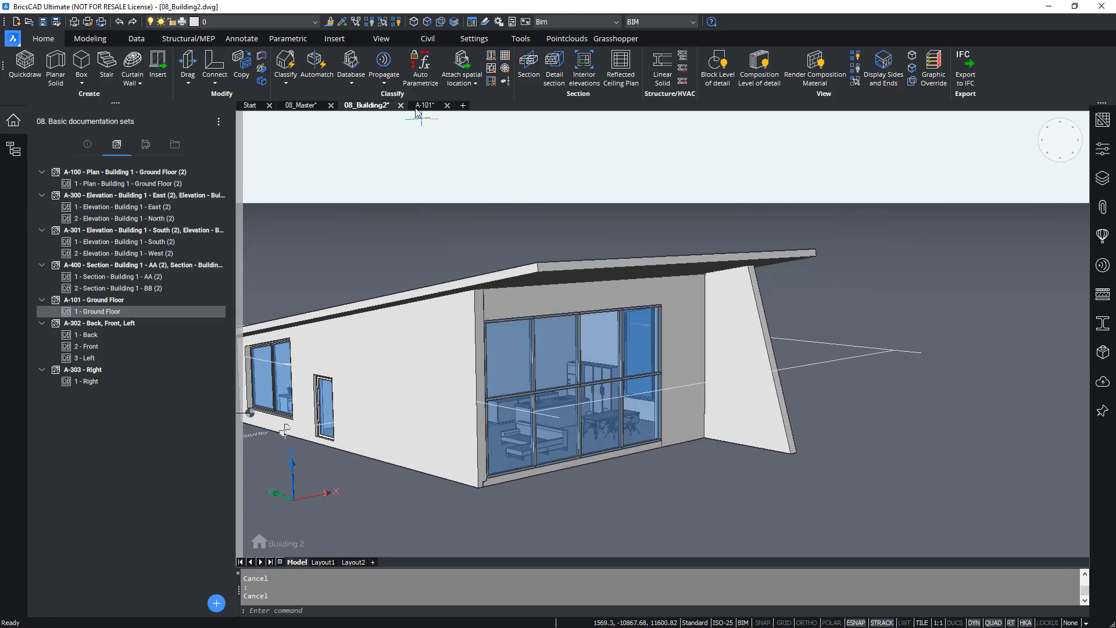
click(425, 105)
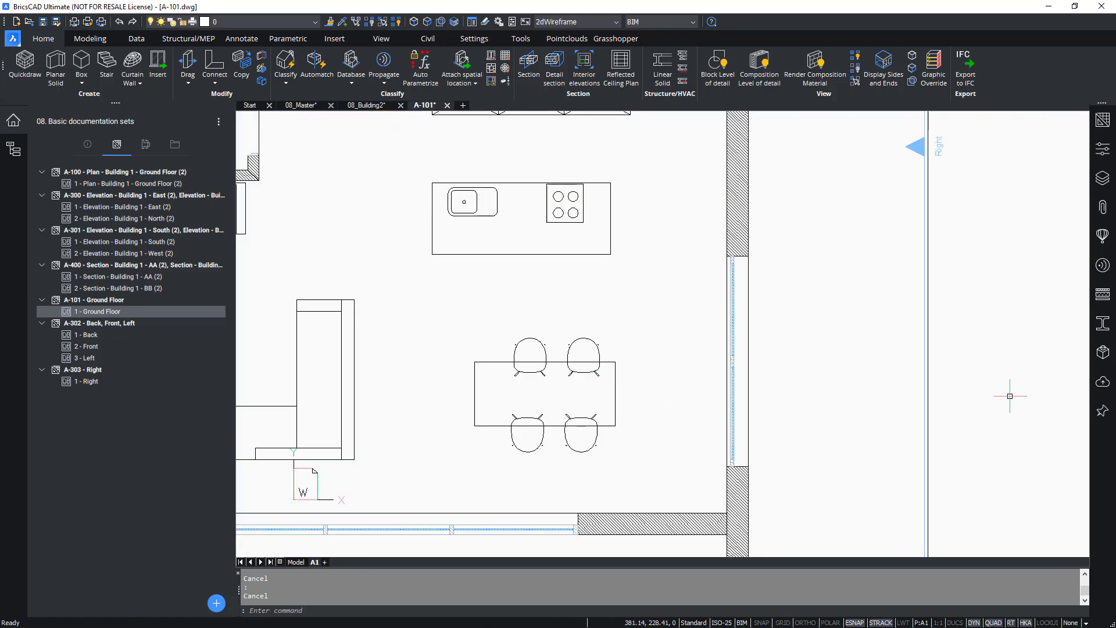